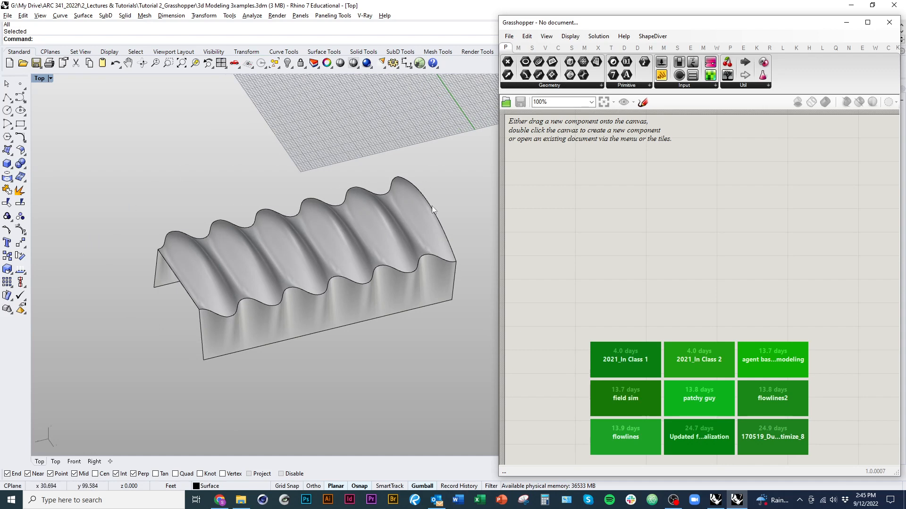
mouse_move(168, 380)
right_mouse_down()
mouse_move(364, 367)
mouse_move(383, 377)
right_mouse_up()
mouse_move(324, 332)
right_mouse_down()
mouse_move(165, 334)
mouse_move(146, 264)
right_mouse_up()
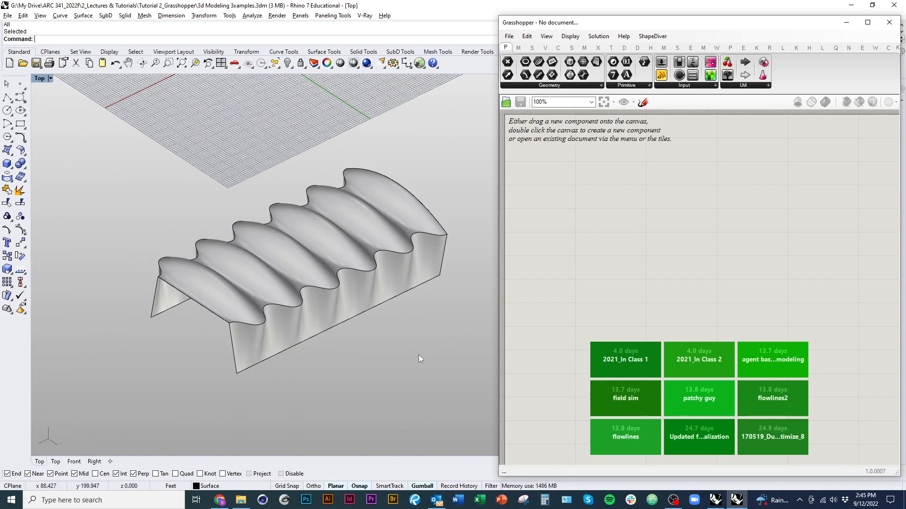
right_click_drag(418, 355, 499, 351)
right_click_drag(443, 361, 402, 326)
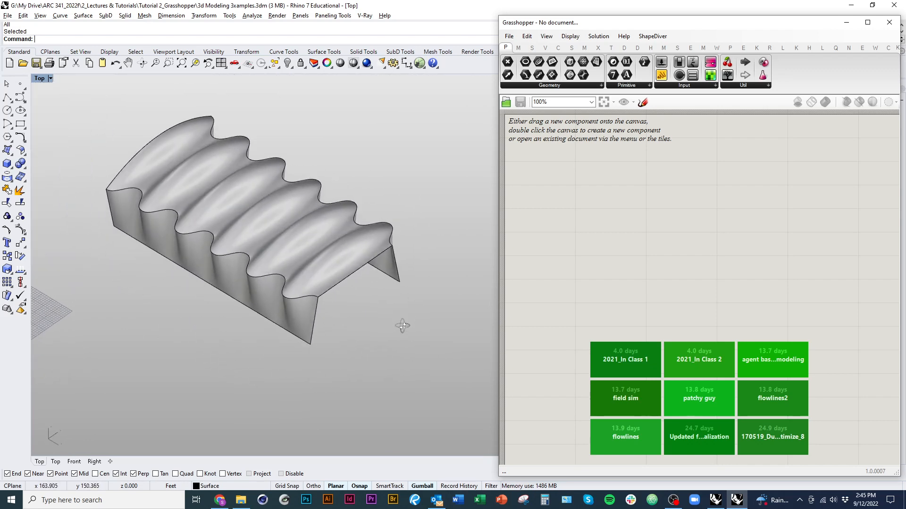
mouse_move(447, 307)
right_mouse_down()
mouse_move(383, 305)
mouse_move(408, 273)
right_mouse_up()
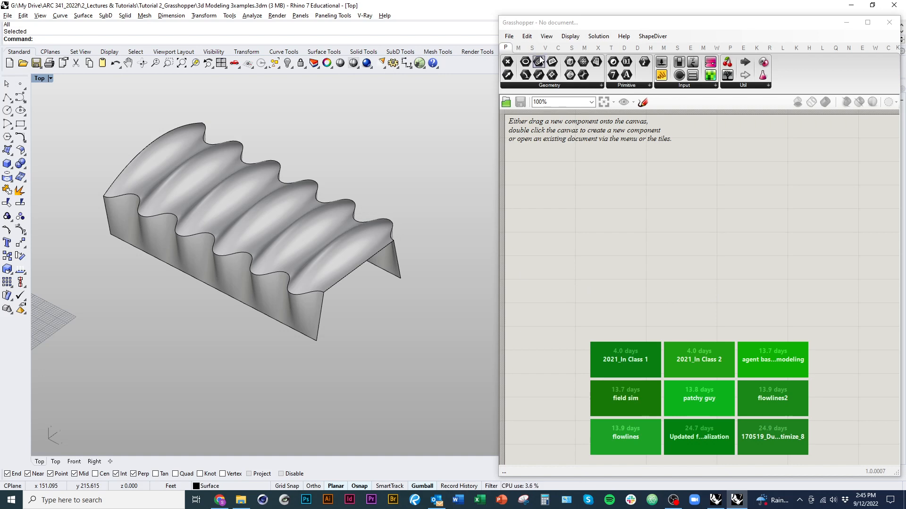
Step: Add a Brep parameter to the Grasshopper canvas and set it to the wavy roof polysurface in Rhino
left_click(551, 87)
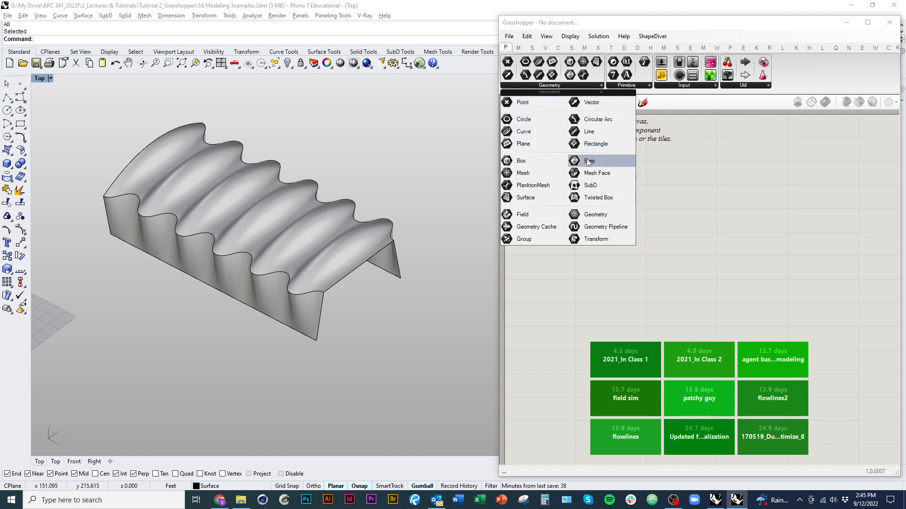
left_click_drag(589, 161, 606, 207)
right_click(608, 209)
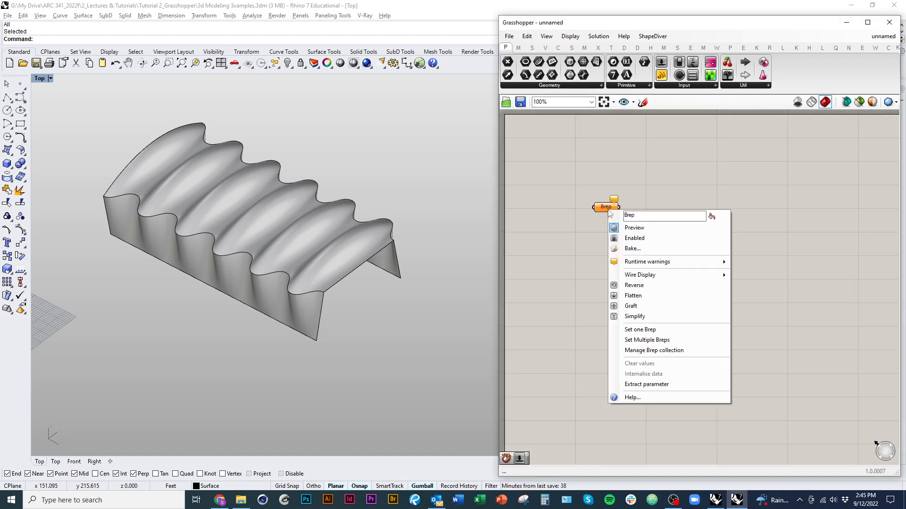
left_click(632, 327)
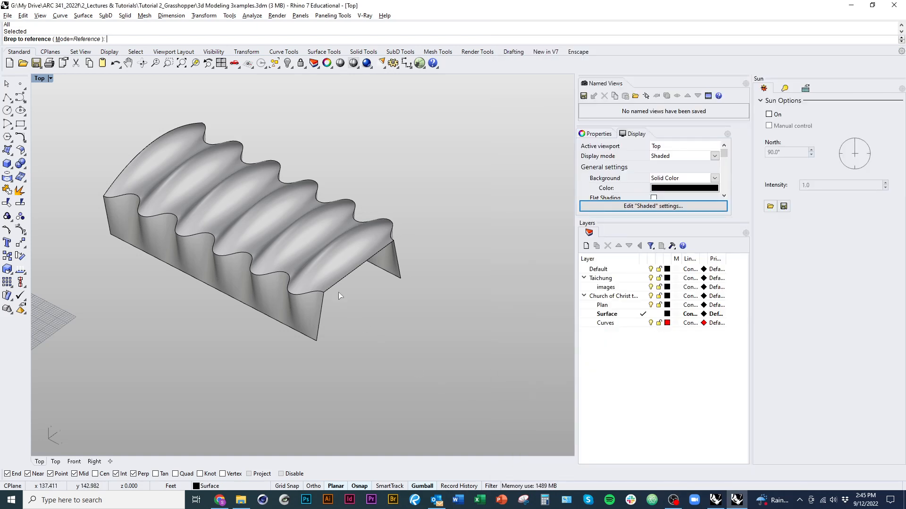
left_click(319, 265)
scroll(273, 306, "down", 3)
right_click_drag(273, 306, 287, 338)
left_click(287, 338)
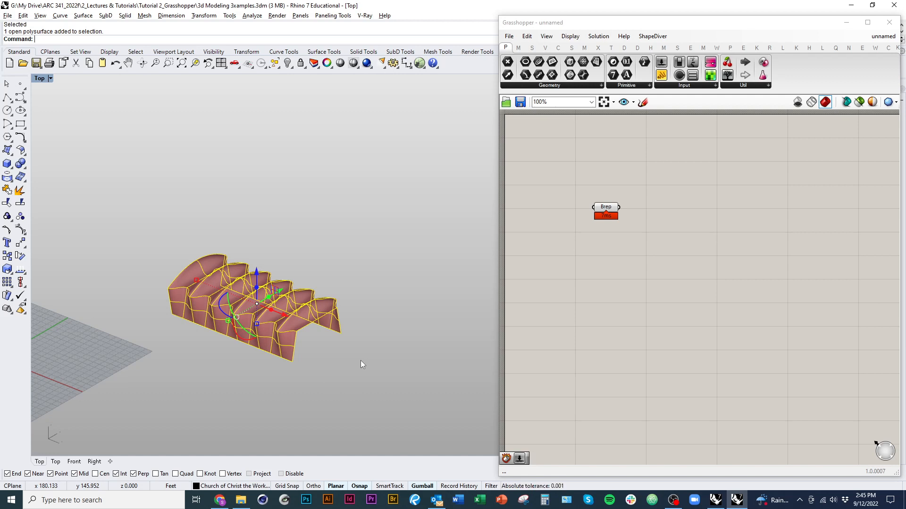
Step: Hide the original roof polysurface in Rhino, leaving only the Grasshopper preview of the Brep
left_click_drag(610, 217, 578, 206)
key("ctrl+h")
right_click_drag(549, 296, 506, 324)
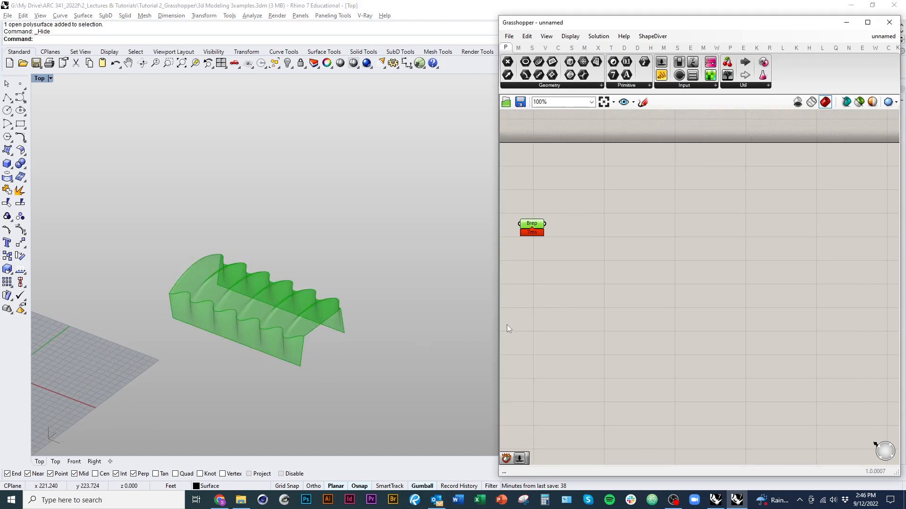
right_click_drag(325, 364, 355, 372)
left_click(553, 301)
left_click(603, 300)
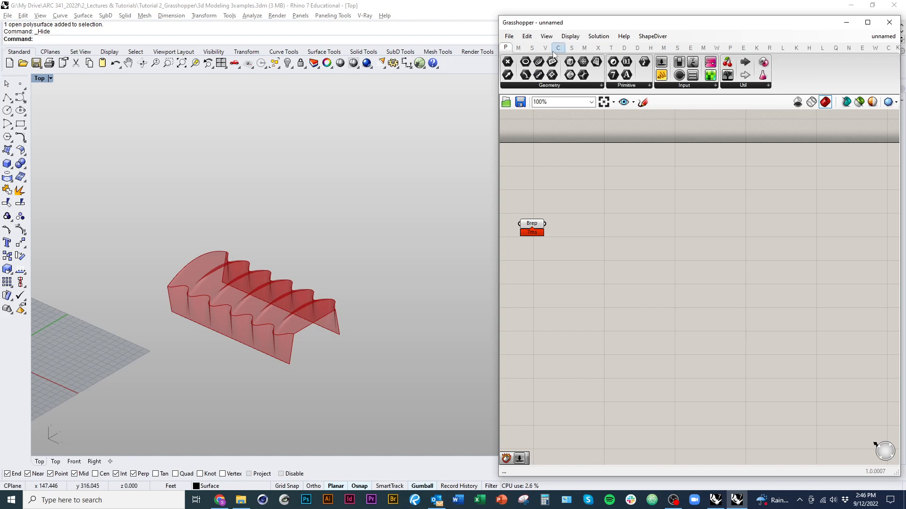
Step: Widen the Grasshopper window, then add a Deconstruct Brep component fed by the Brep parameter
left_click(531, 48)
left_click_drag(495, 229, 368, 239)
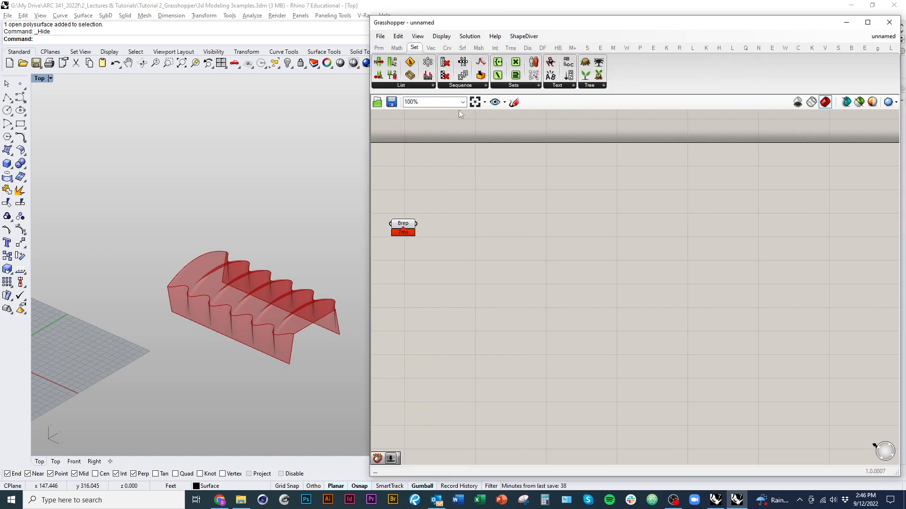
left_click(462, 48)
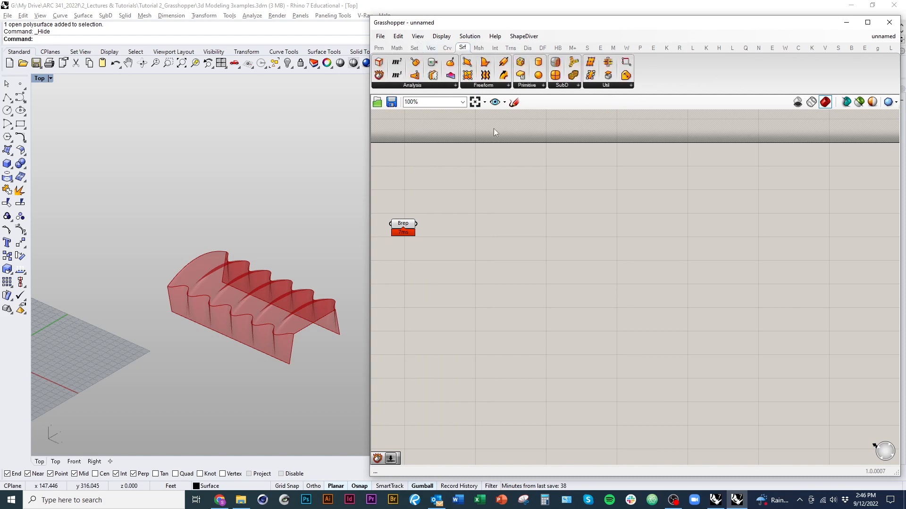
left_click(446, 86)
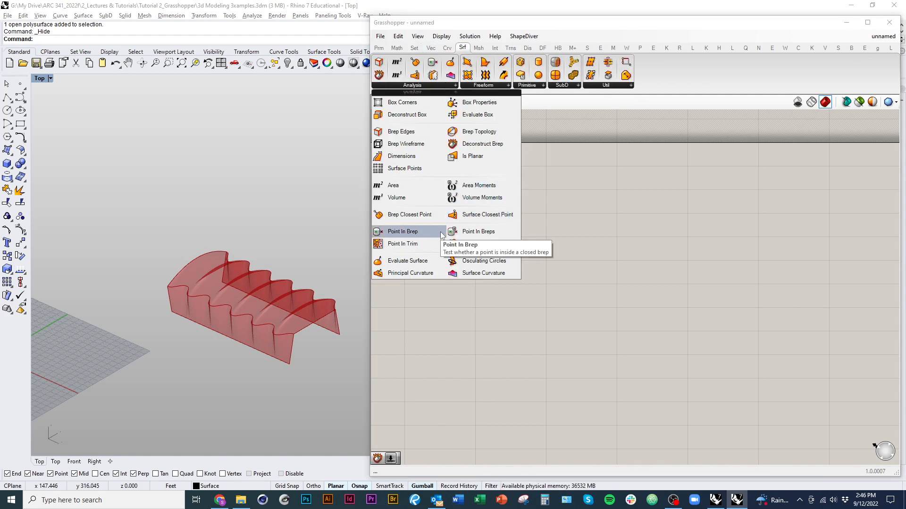
left_click_drag(465, 149, 452, 222)
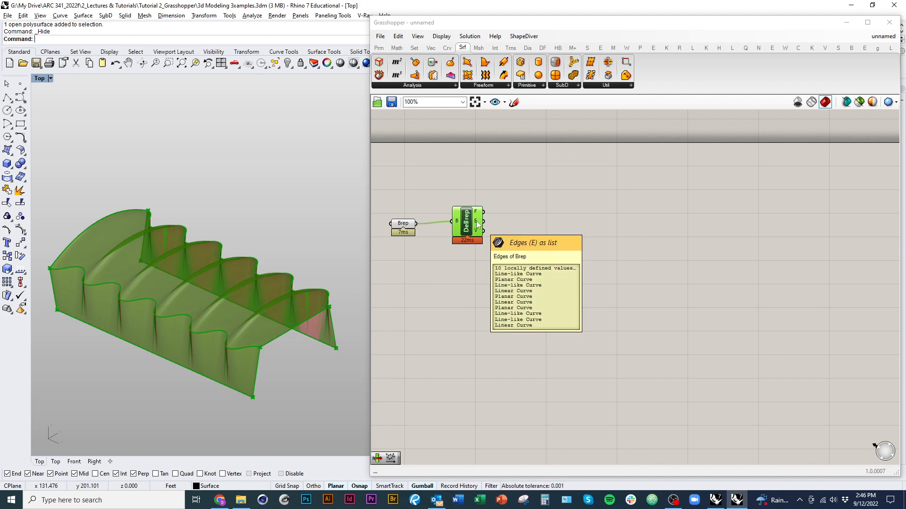
mouse_move(478, 234)
left_click_drag(465, 211, 472, 214)
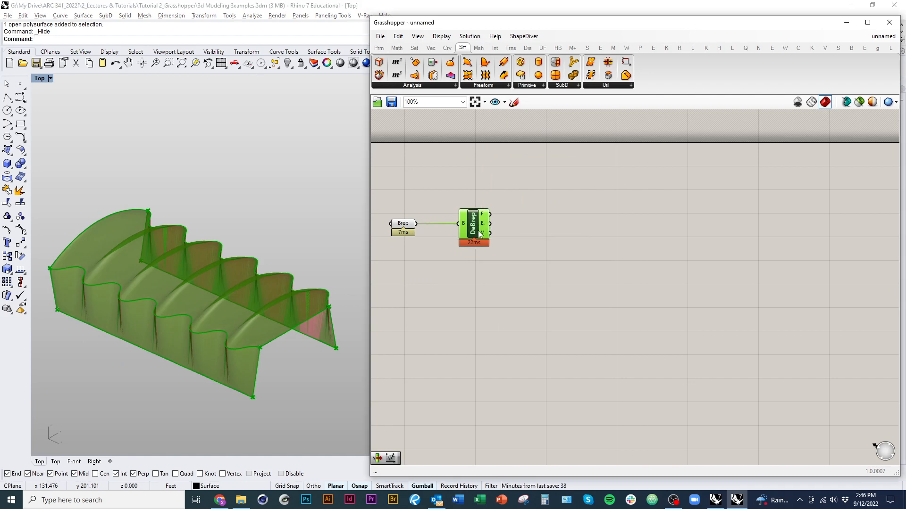
left_click(387, 323)
Step: Add a Divide Surface component and connect the Faces output of Deconstruct Brep to its surface input
right_click_drag(346, 321, 361, 322)
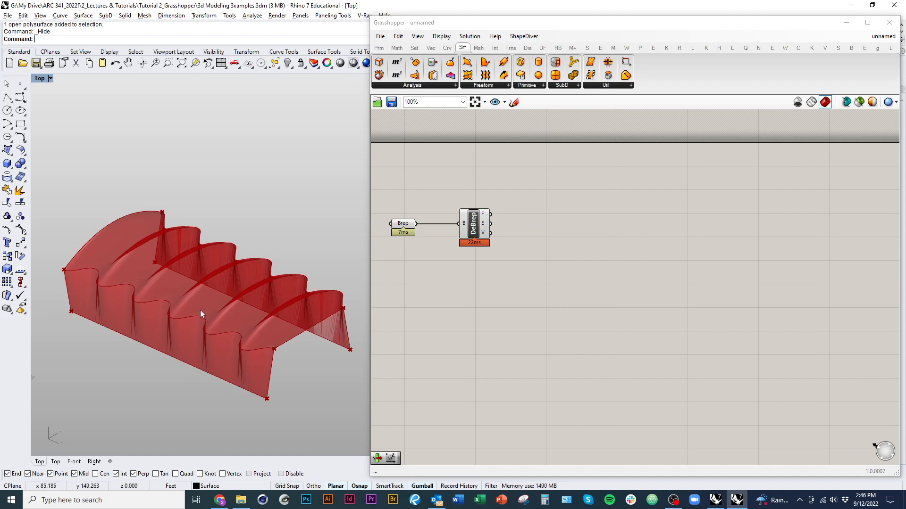
right_click_drag(200, 310, 304, 301)
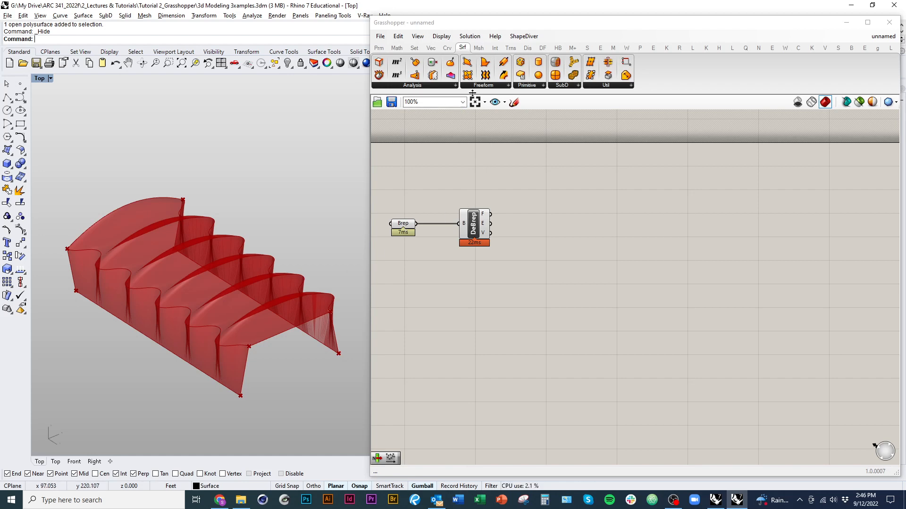
left_click(630, 86)
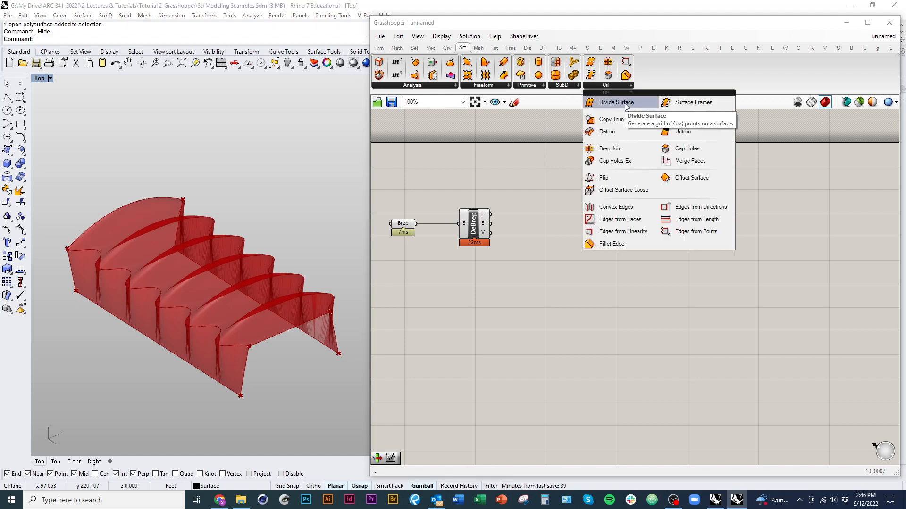
left_click(616, 102)
left_click(556, 217)
left_click_drag(559, 218, 583, 207)
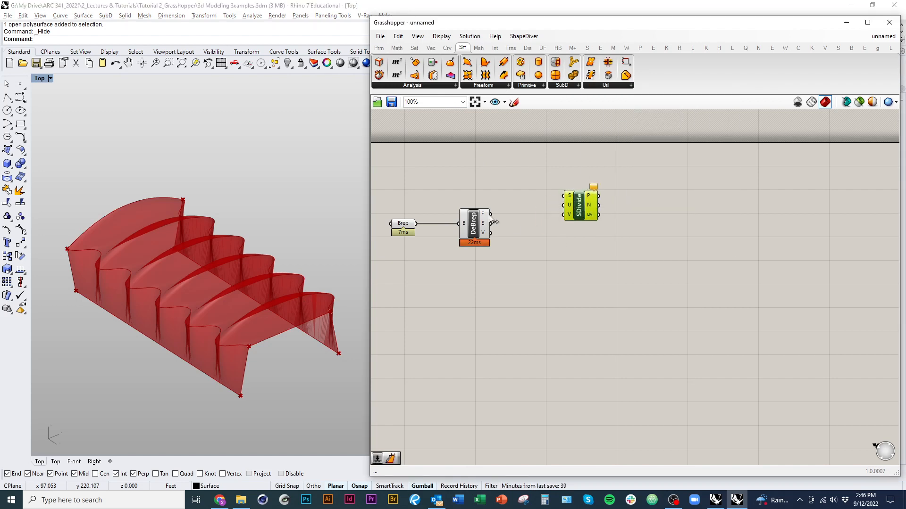
left_click_drag(490, 213, 631, 192)
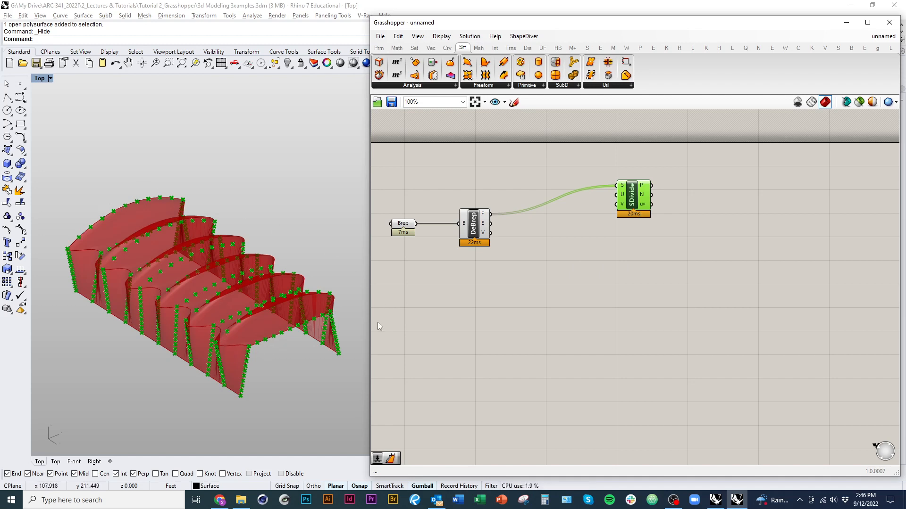
left_click_drag(630, 211, 635, 204)
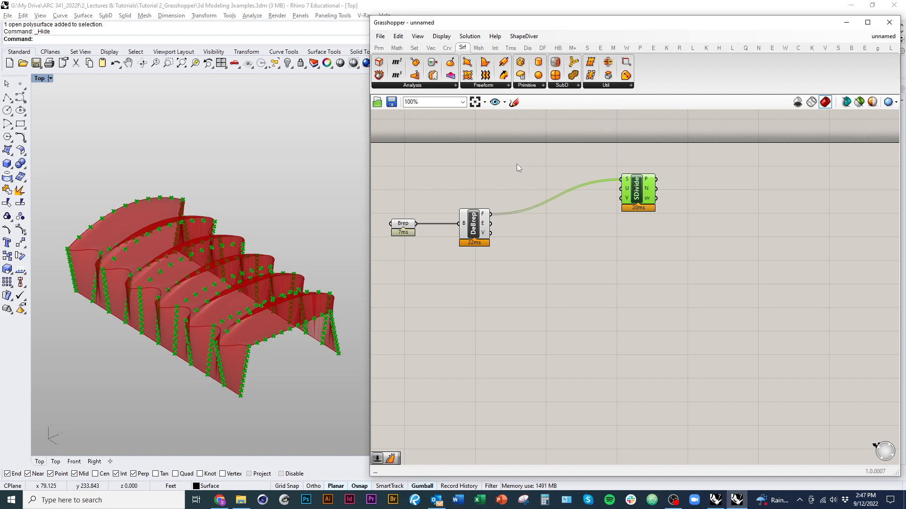
Step: Add a surface Dimensions component and connect the Faces output of Deconstruct Brep to its S input
left_click(441, 85)
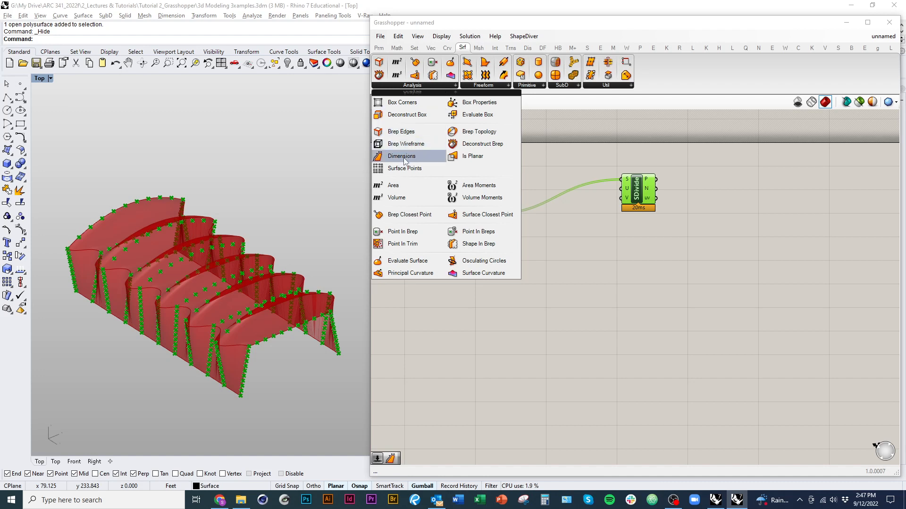
left_click_drag(404, 157, 560, 222)
scroll(561, 224, "up", 2)
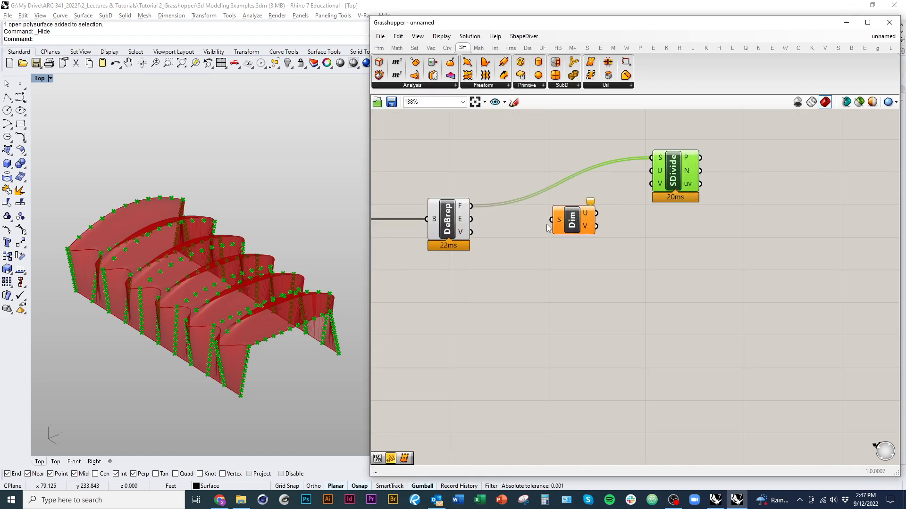
left_click_drag(470, 206, 546, 219)
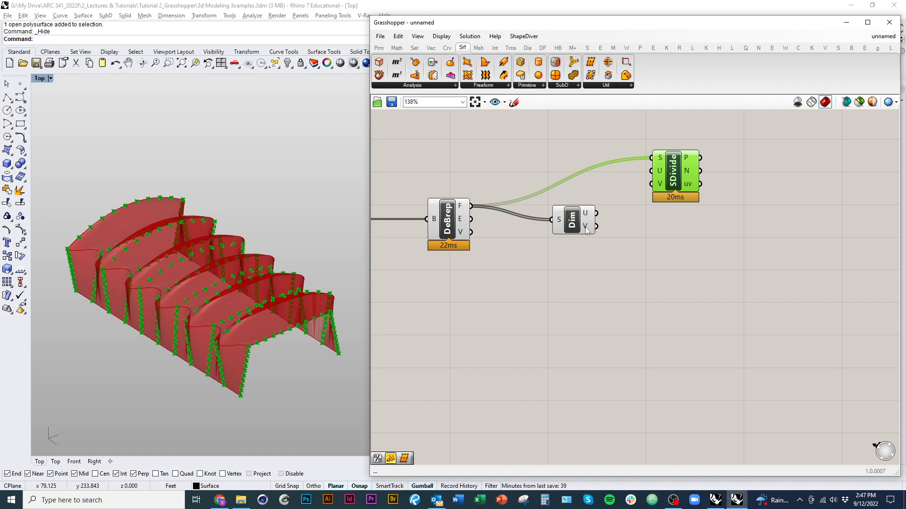
Step: Rearrange the Dimensions and Divide Surface components to leave working space between them
right_click_drag(607, 265, 562, 286)
left_click_drag(626, 204, 685, 189)
left_click_drag(536, 253, 534, 232)
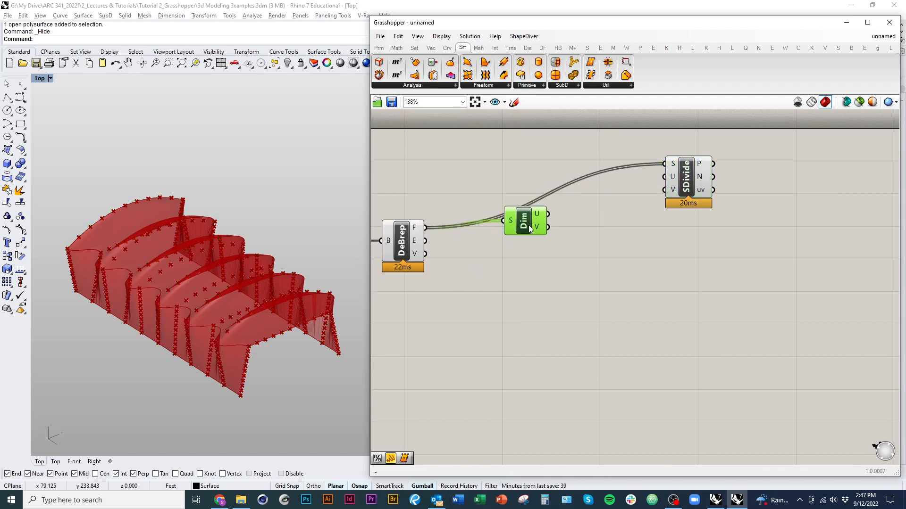
mouse_move(542, 218)
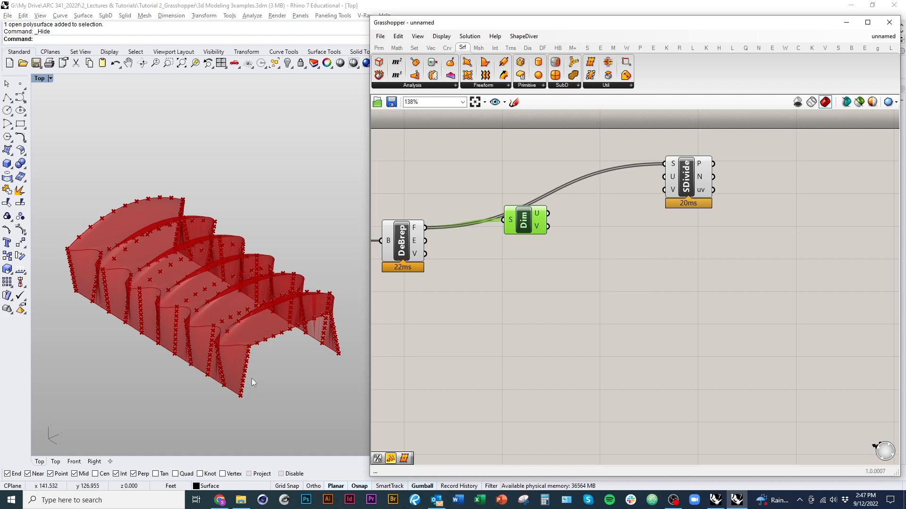
left_click(583, 268)
right_click_drag(584, 264, 532, 307)
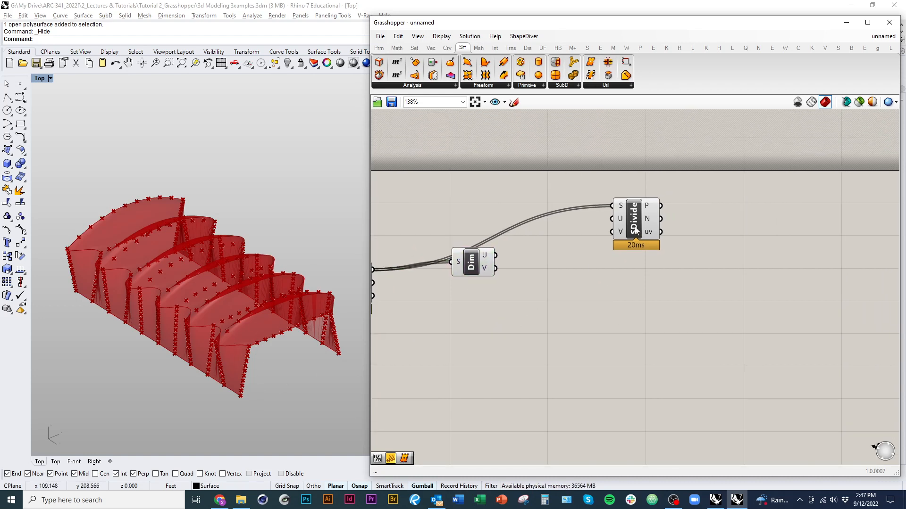
left_click_drag(635, 230, 604, 221)
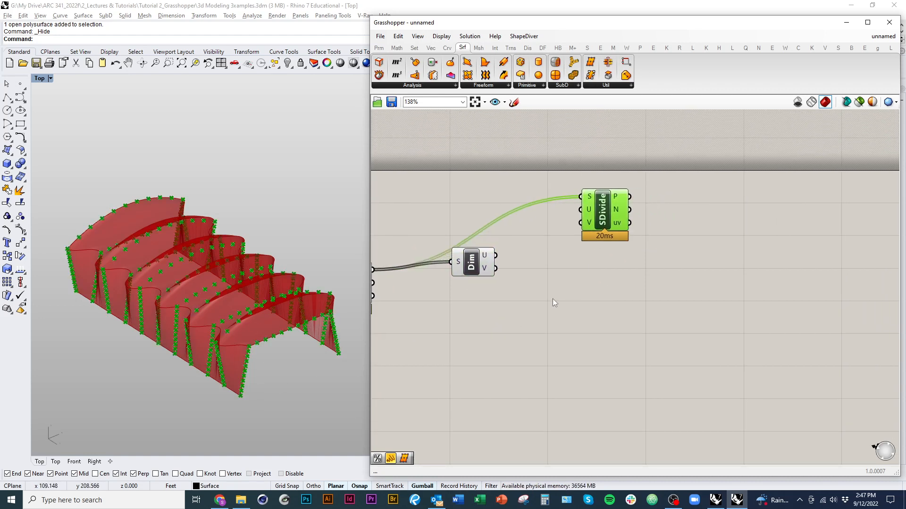
Step: Add a Division component below Divide Surface and connect the U output of Dimensions to its A input
left_click(397, 47)
left_click(482, 86)
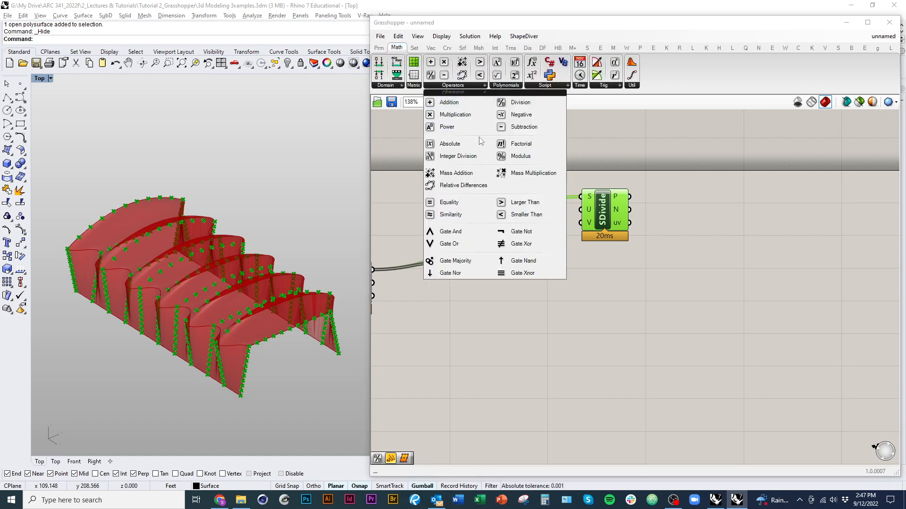
left_click(534, 103)
left_click(535, 280)
right_click_drag(511, 317, 426, 254)
left_click_drag(460, 216, 475, 206)
left_click_drag(518, 151, 563, 142)
left_click_drag(469, 213, 412, 194)
right_click_drag(495, 249, 562, 264)
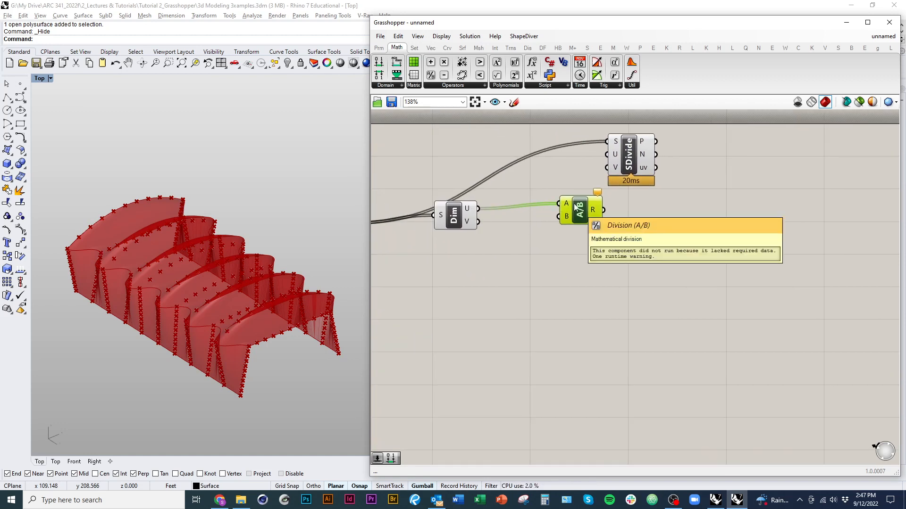
Step: Create a number slider set to 5.00 below Dimensions and connect it to the Division component's B input
double_click(465, 295)
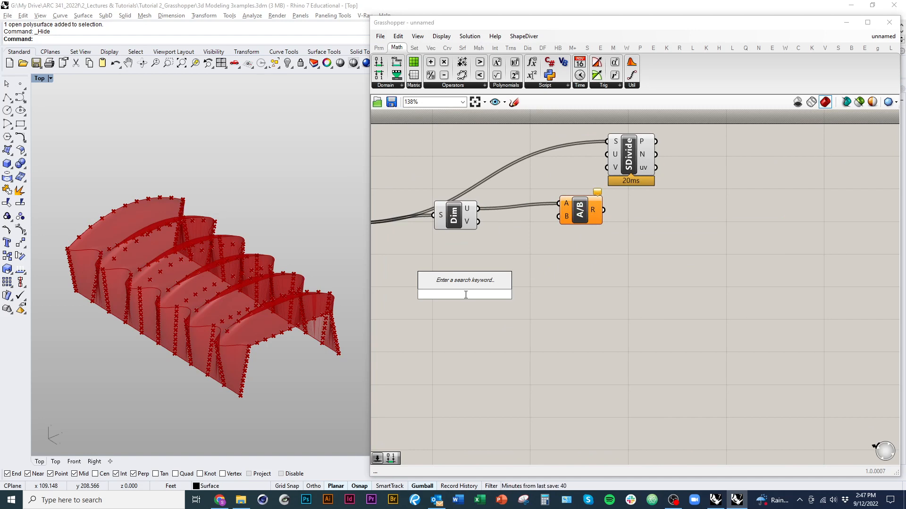
type("5.")
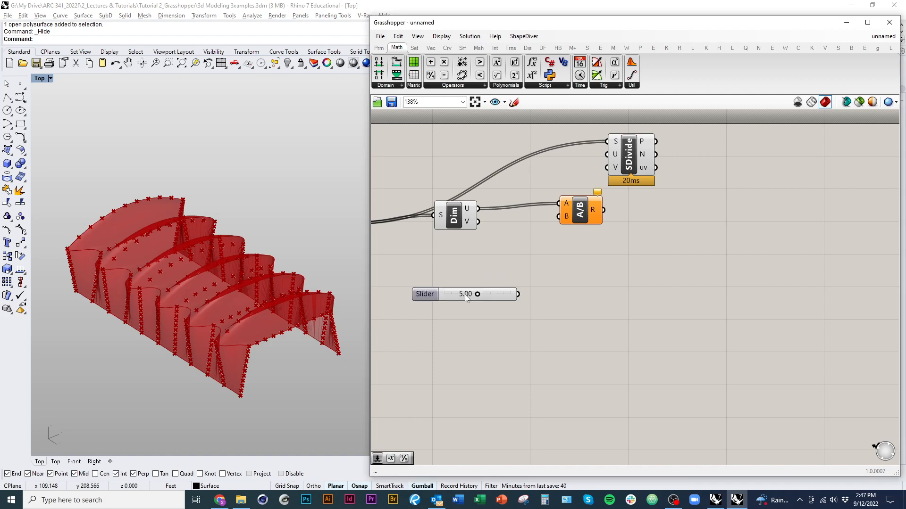
key("Return")
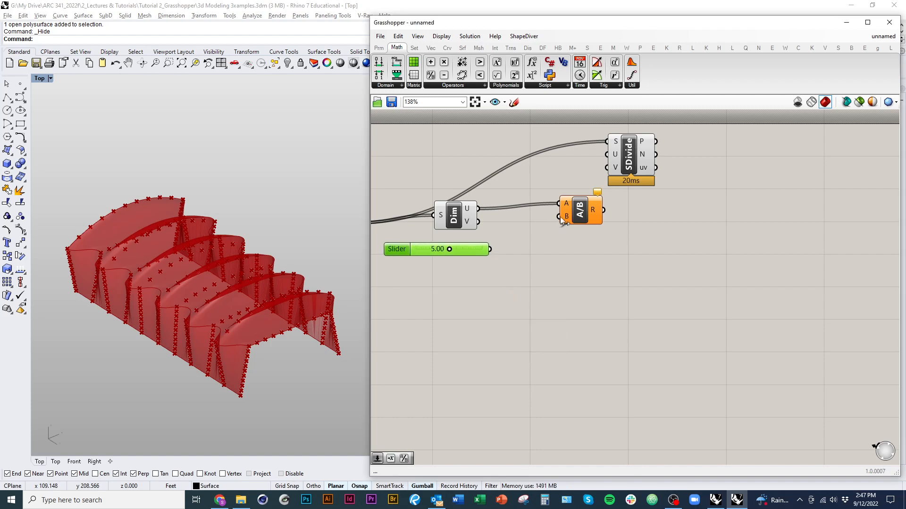
left_click_drag(561, 218, 490, 250)
Step: Duplicate the Division component below the original and connect the V output of Dimensions to the copy's A input
left_click(580, 220)
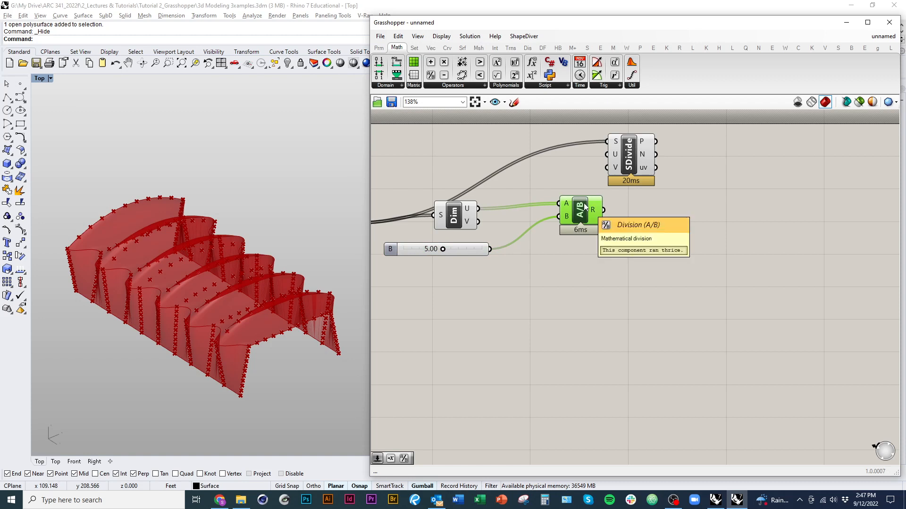
left_click_drag(584, 202, 577, 257, "alt")
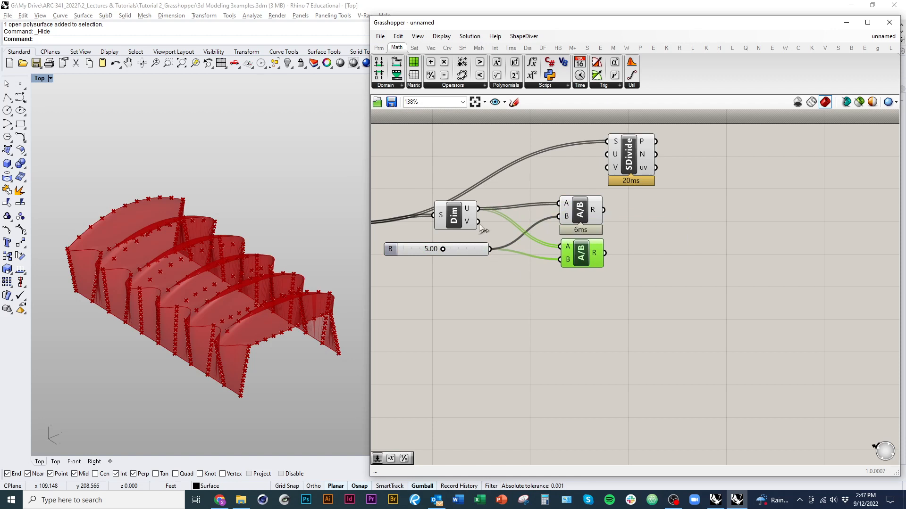
left_click_drag(479, 225, 559, 246)
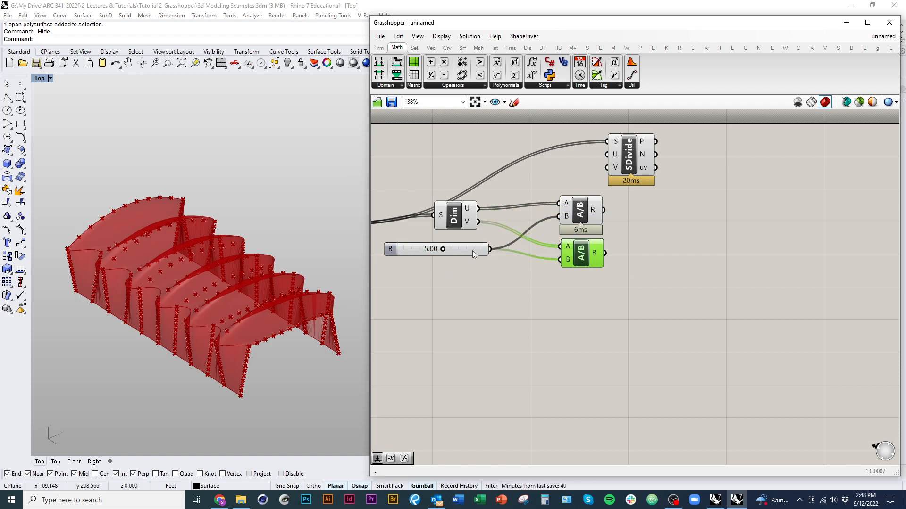
Step: Set the divisor slider to 5.48 and connect the upper and lower Division results to Divide Surface's U and V inputs
left_click_drag(472, 251, 443, 251)
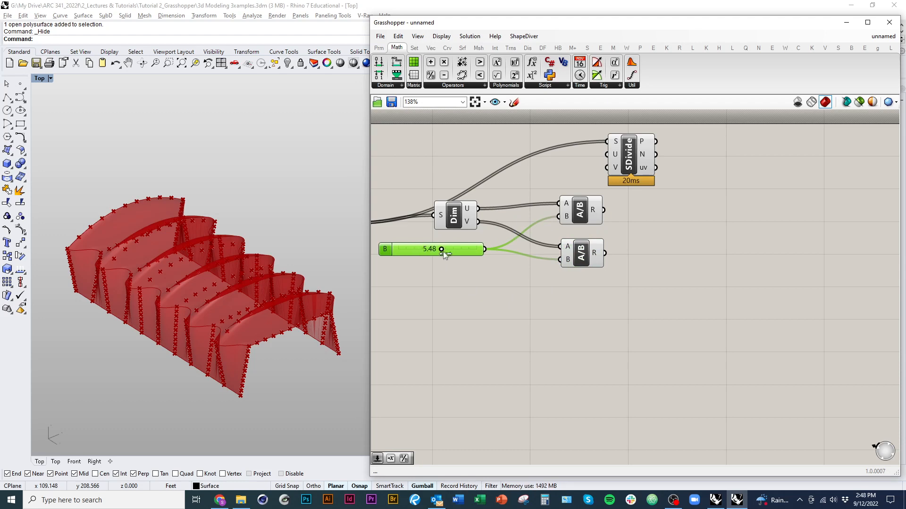
left_click_drag(629, 169, 682, 198)
left_click_drag(604, 210, 604, 254)
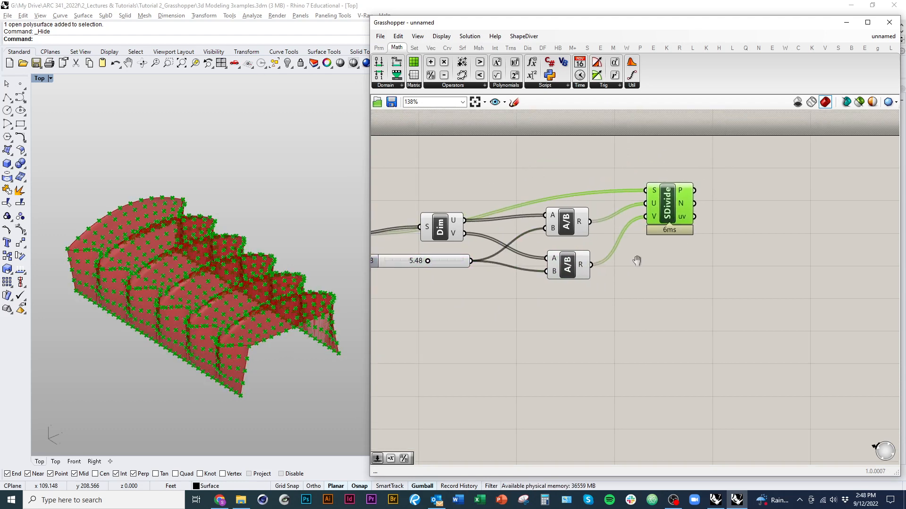
left_click_drag(660, 245, 654, 239)
Step: Set the divisor slider to 3.66 and inspect the point grid spacing on the roof
right_click_drag(450, 328, 619, 307)
scroll(589, 261, "up", 5)
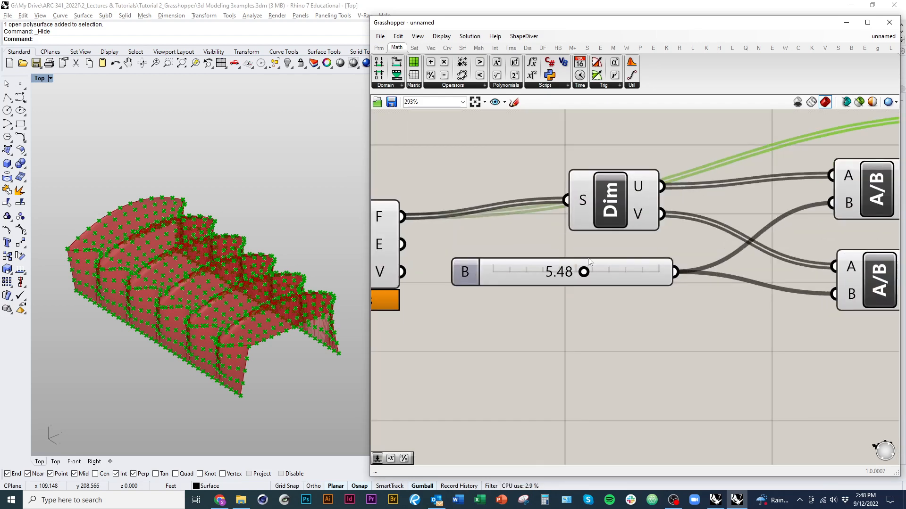
left_click_drag(584, 273, 553, 274)
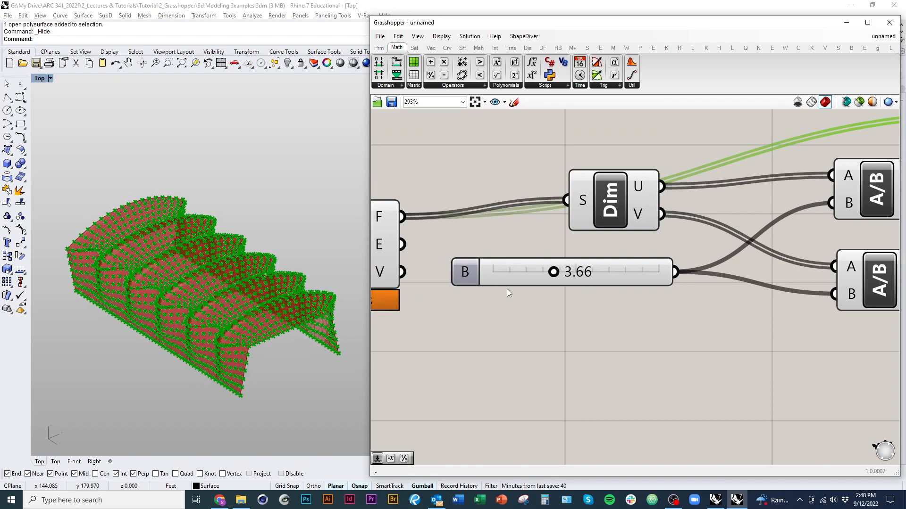
scroll(279, 372, "up", 5)
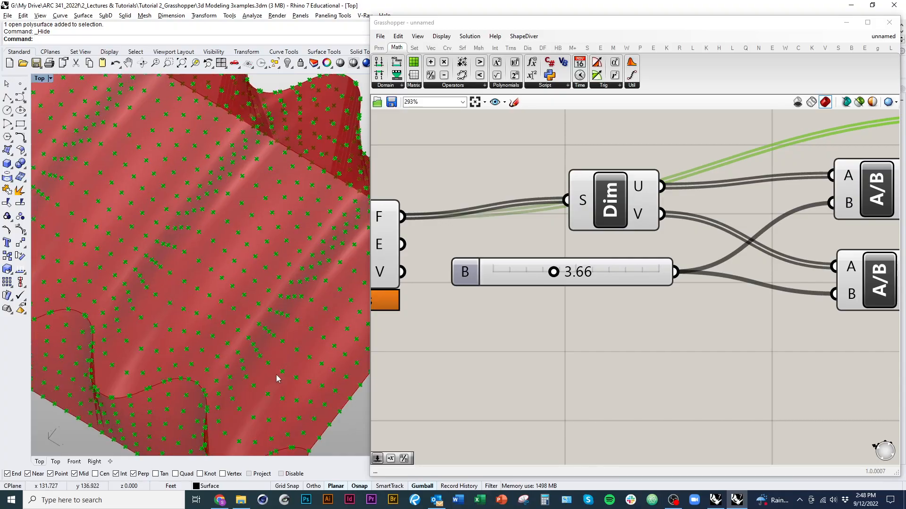
scroll(326, 346, "down", 8)
right_click_drag(325, 348, 316, 364)
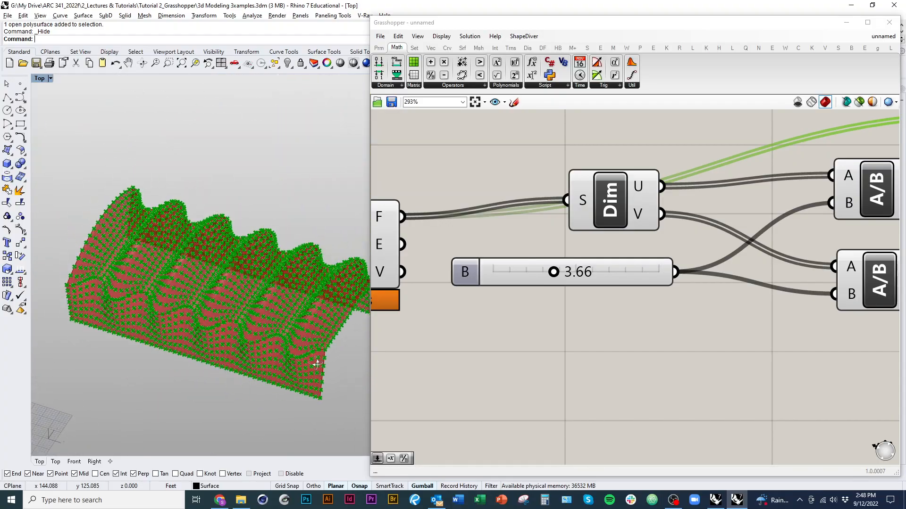
right_click_drag(302, 330, 262, 364)
scroll(319, 348, "down", 2)
left_click(516, 331)
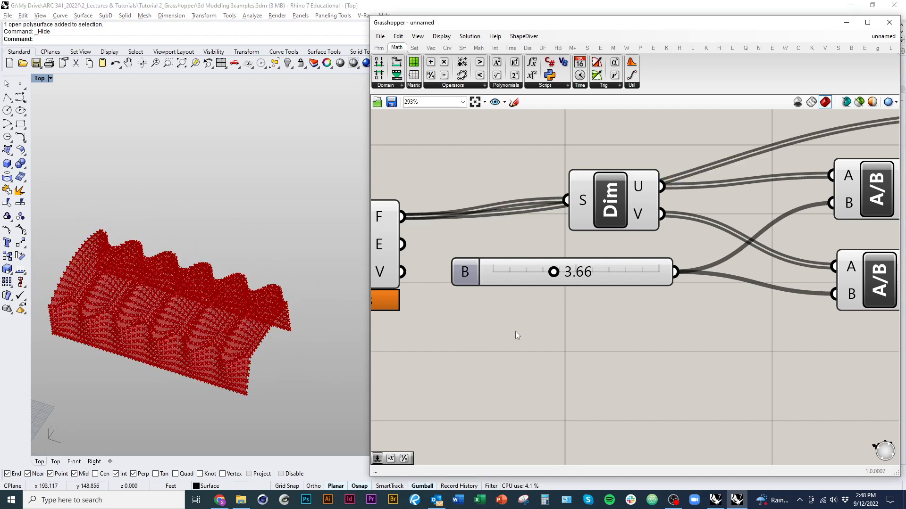
Step: Turn off the preview of all components from Brep through both Divisions, excluding Divide Surface
scroll(515, 333, "down", 5)
right_click_drag(687, 404, 735, 401)
left_click_drag(693, 395, 418, 238)
left_click_drag(695, 388, 430, 233)
right_click(626, 151)
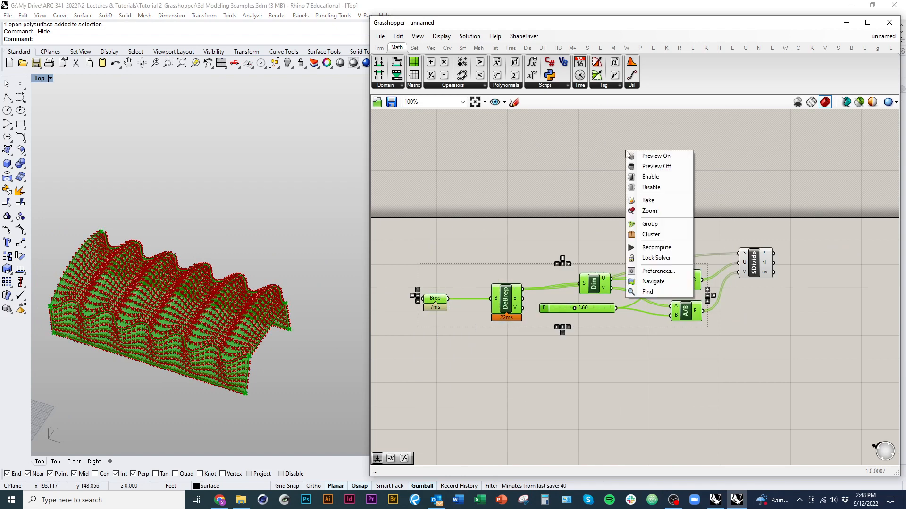
left_click(657, 167)
left_click(595, 384)
Step: Examine the Divide Surface points on the roof from several angles
right_click_drag(730, 347, 541, 354)
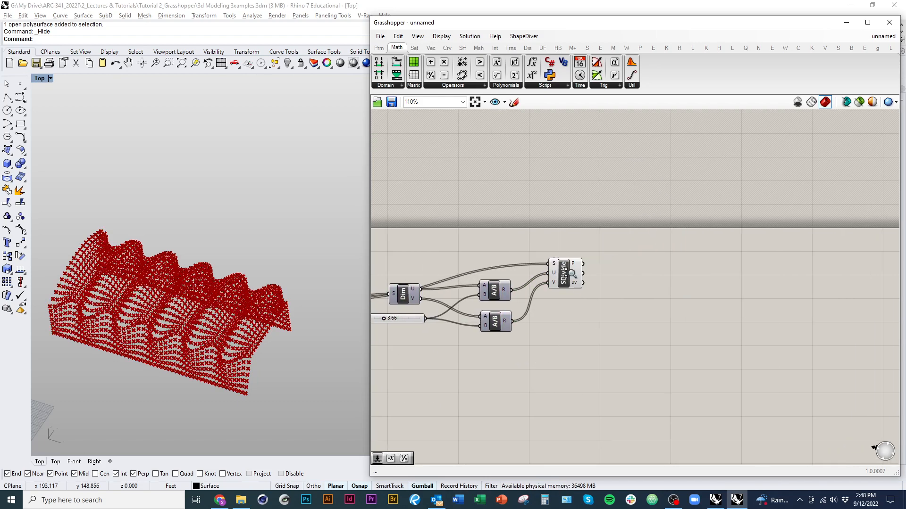
scroll(569, 271, "up", 3)
left_click_drag(569, 271, 563, 265)
left_click(563, 362)
right_click_drag(268, 405, 235, 381)
scroll(137, 305, "up", 3)
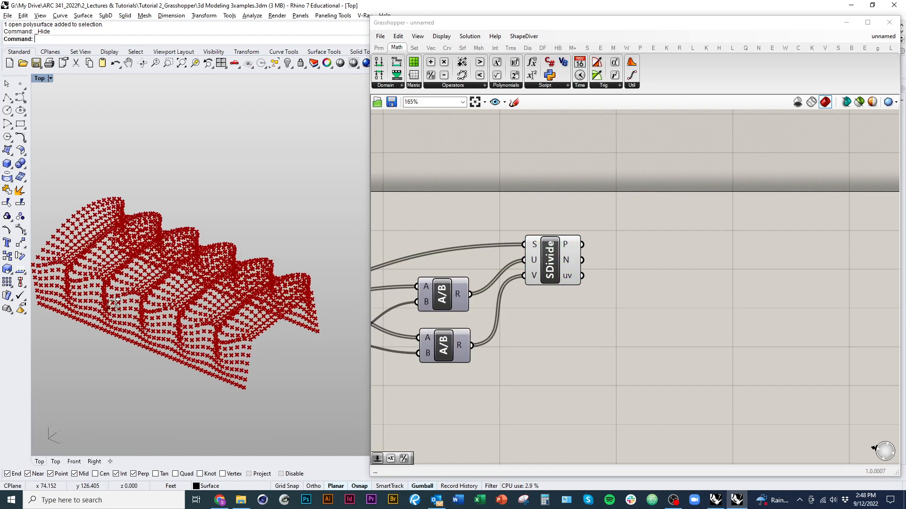
right_click_drag(137, 304, 153, 307)
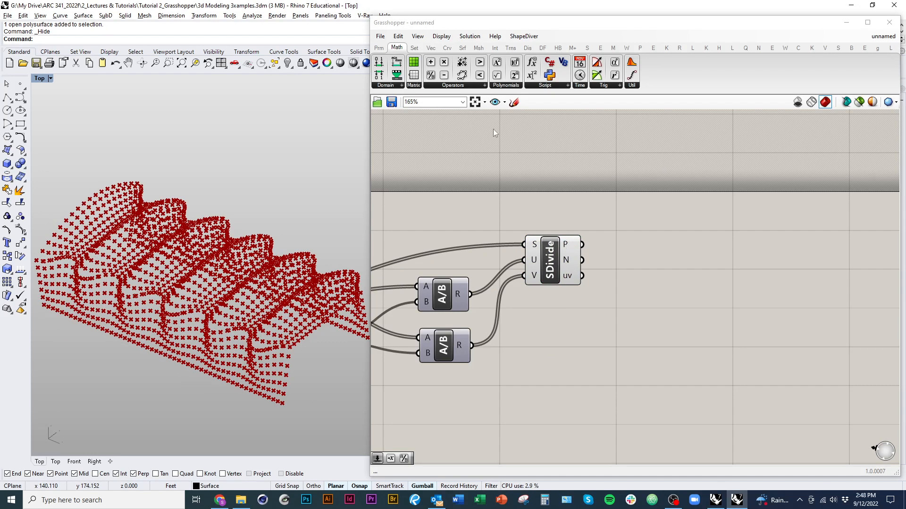
Step: Add a Line SDL component after Divide Surface and connect the P output to its start input S
left_click(451, 50)
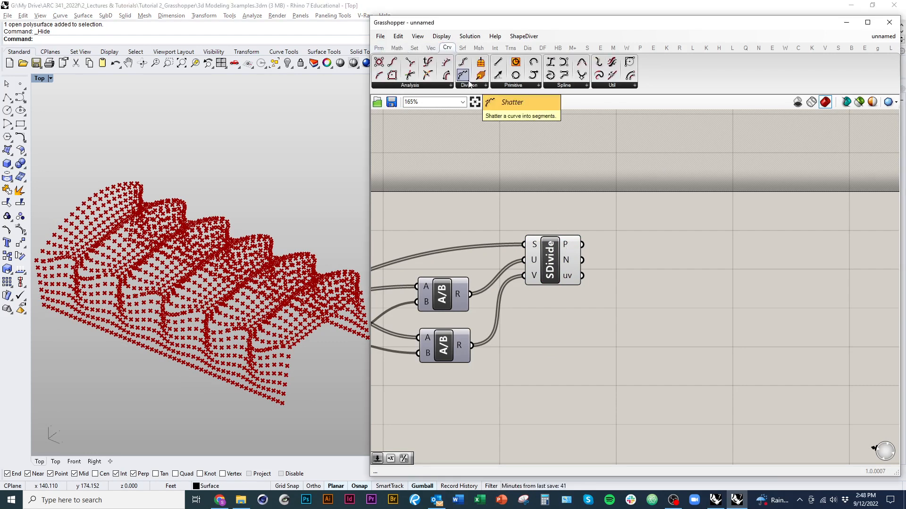
left_click(511, 86)
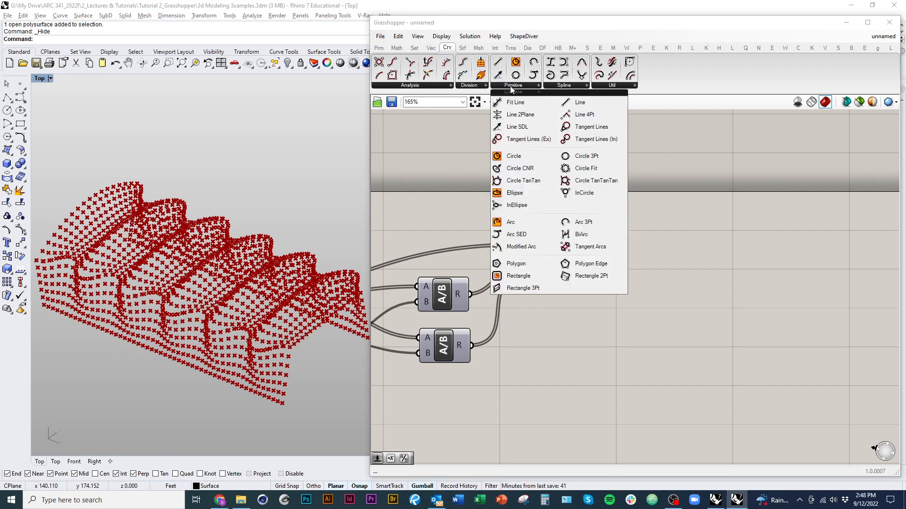
left_click(517, 127)
left_click(694, 230)
right_click_drag(646, 290, 616, 271)
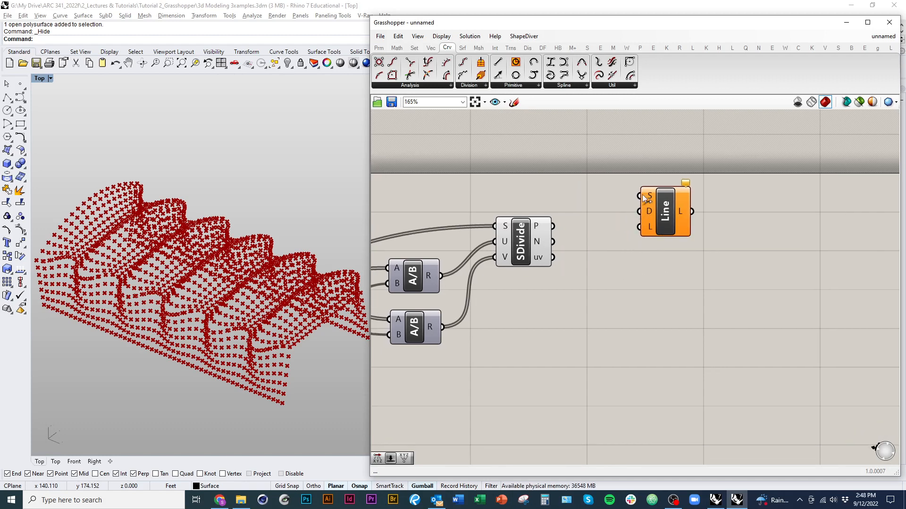
left_click_drag(642, 195, 542, 231)
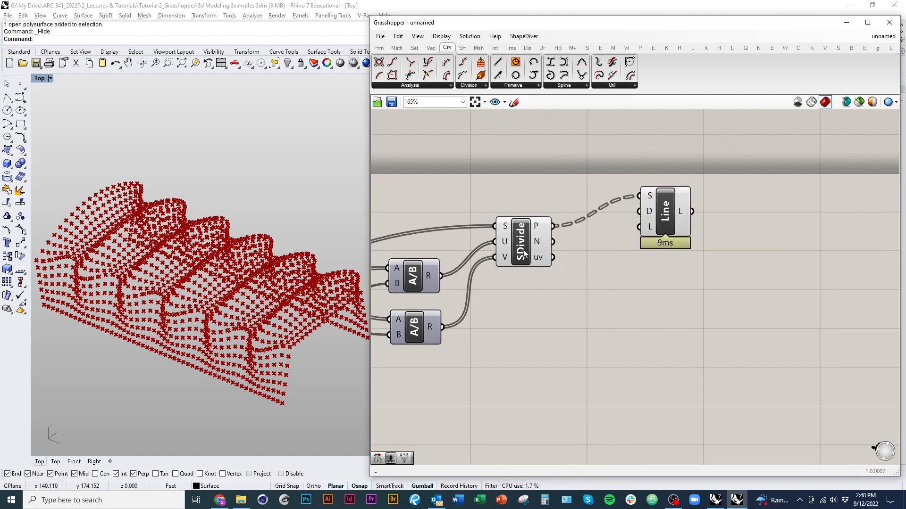
Step: Connect Divide Surface's N output to the Line SDL direction input D and inspect the normal lines on the roof
right_click_drag(524, 253, 503, 256)
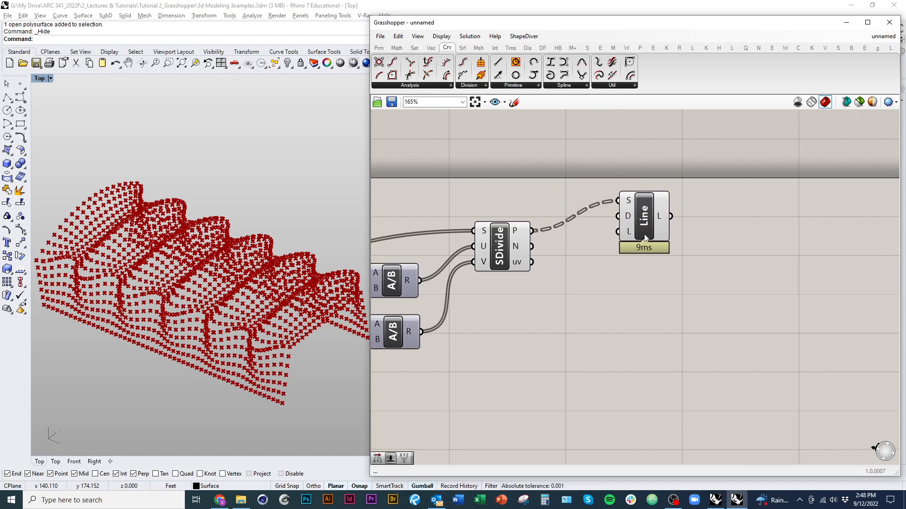
left_click(650, 223)
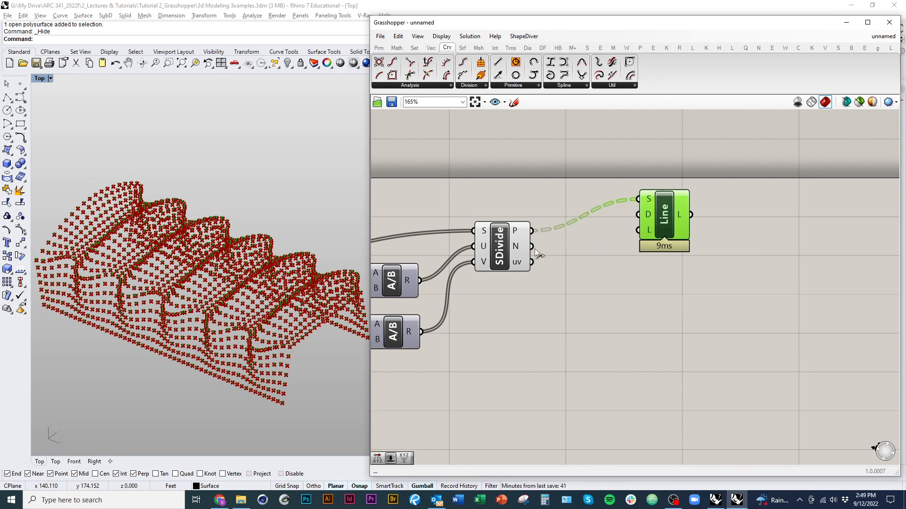
left_click_drag(531, 247, 637, 214)
right_click_drag(347, 370, 246, 356)
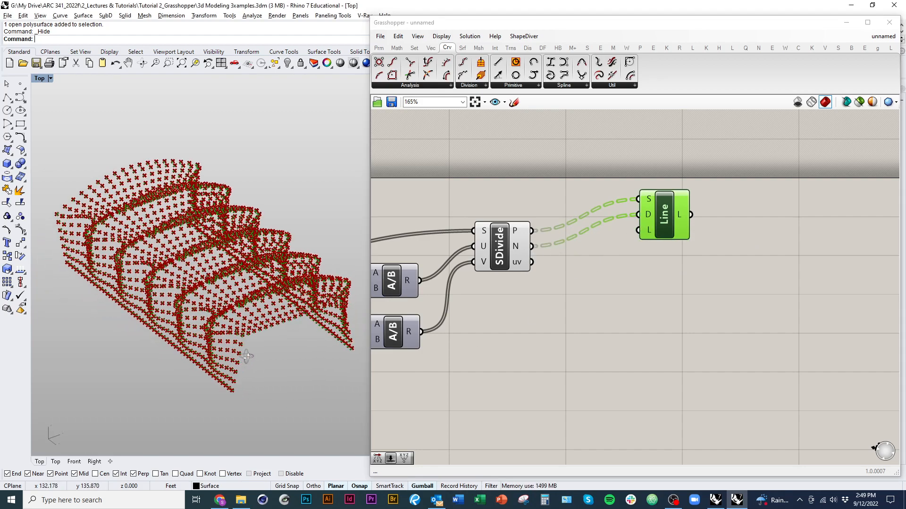
scroll(259, 400, "up", 10)
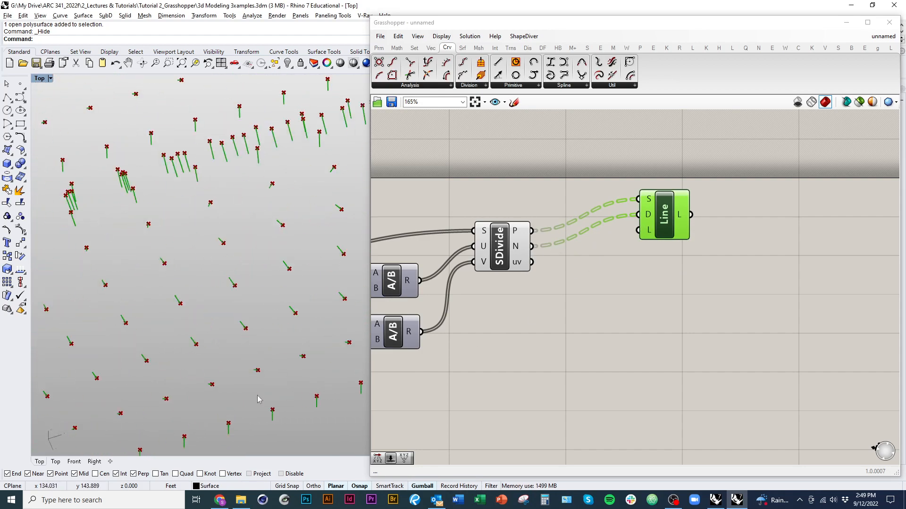
right_click_drag(259, 400, 318, 396)
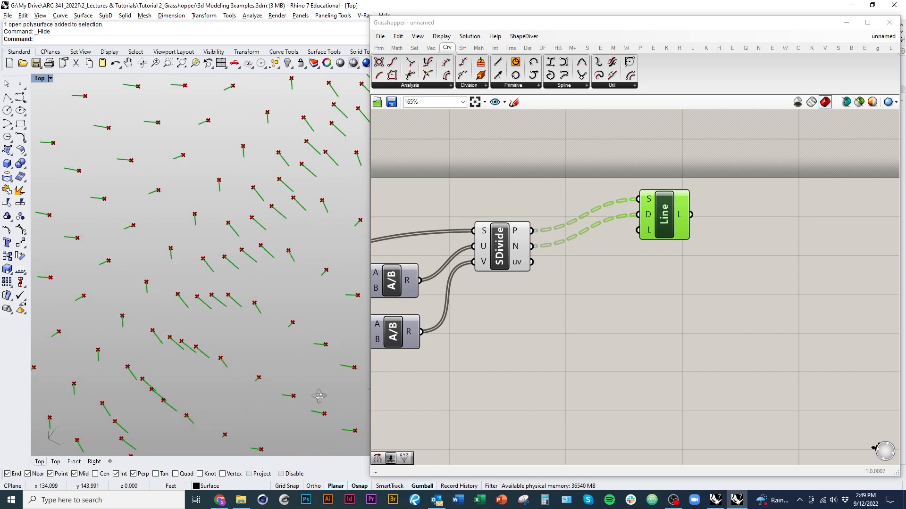
Step: Create a number slider set to 5.00 below Divide Surface and connect it to the Line SDL length input L
left_click(671, 243)
left_click_drag(671, 238, 688, 238)
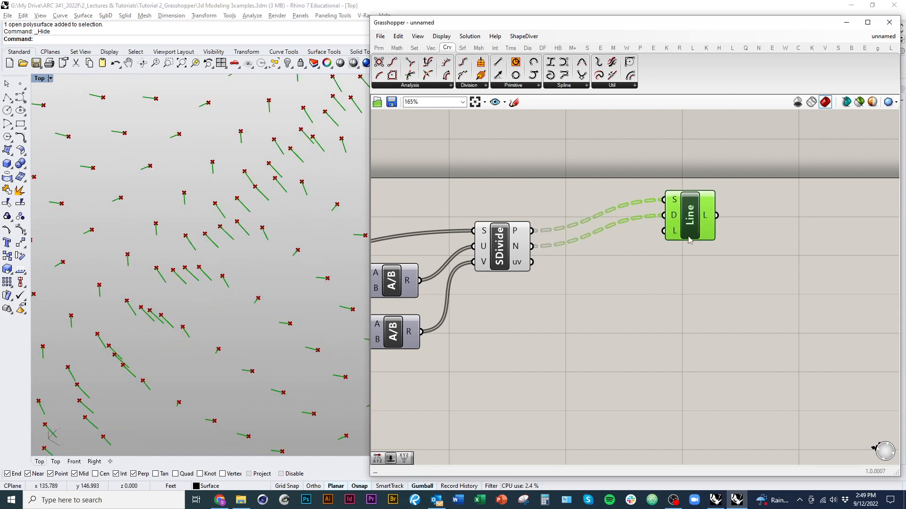
double_click(662, 303)
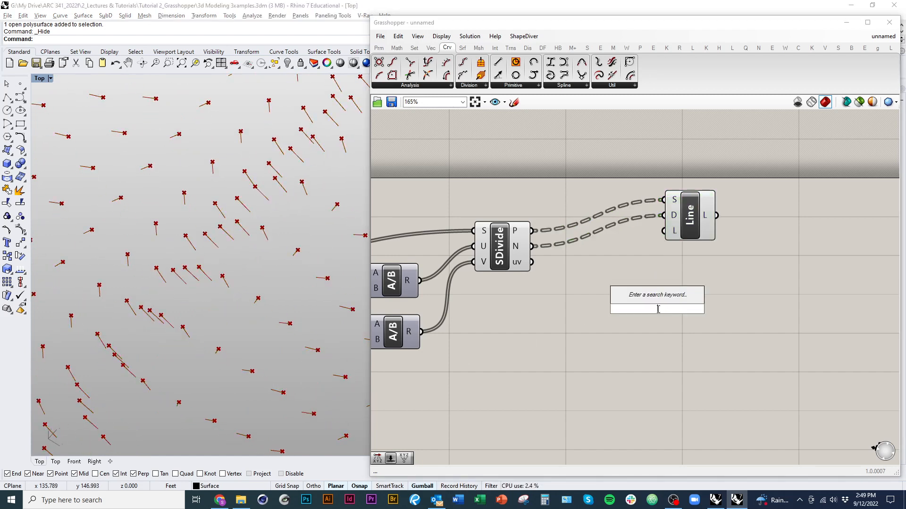
type("5.0")
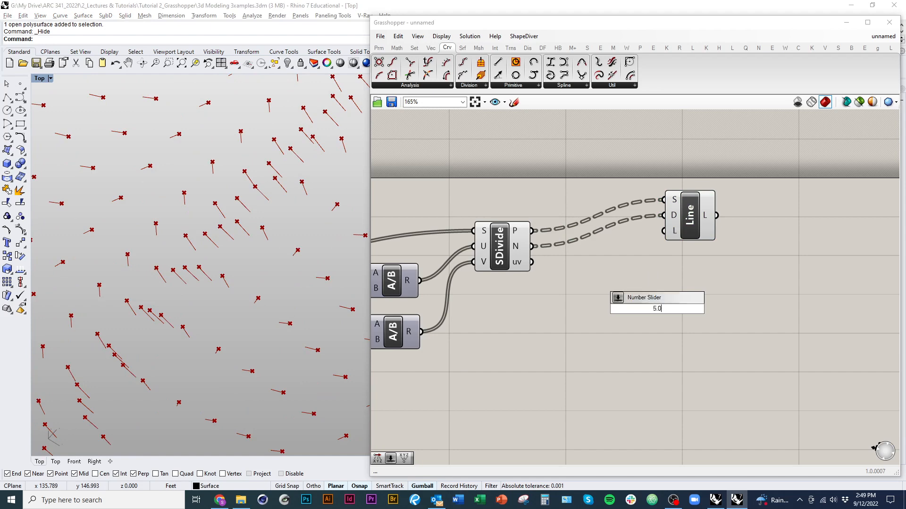
type("0")
key("Return")
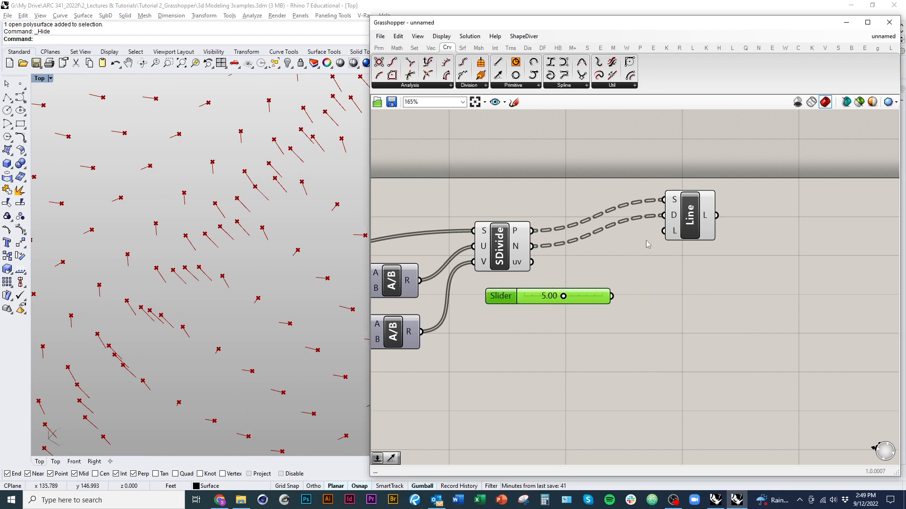
left_click_drag(664, 231, 613, 296)
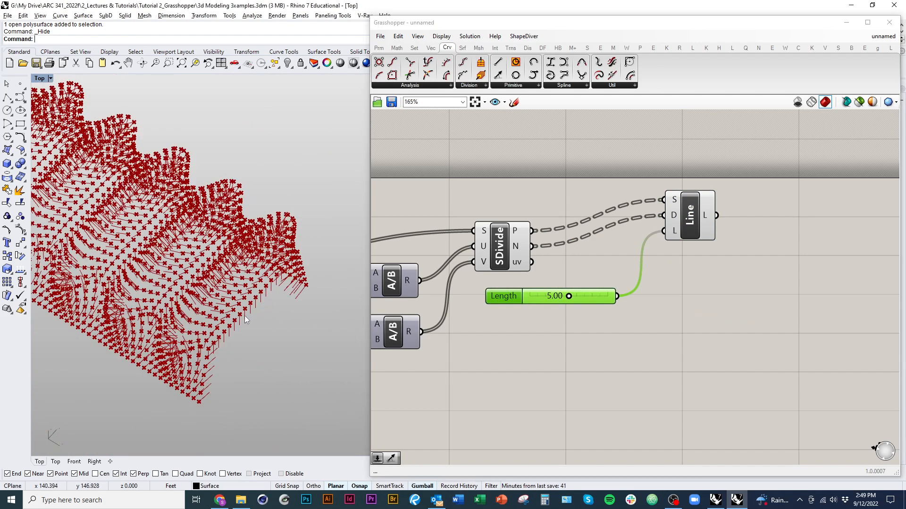
Step: Turn off the Divide Surface preview and set the Length slider to 1.39
right_click_drag(245, 316, 227, 297)
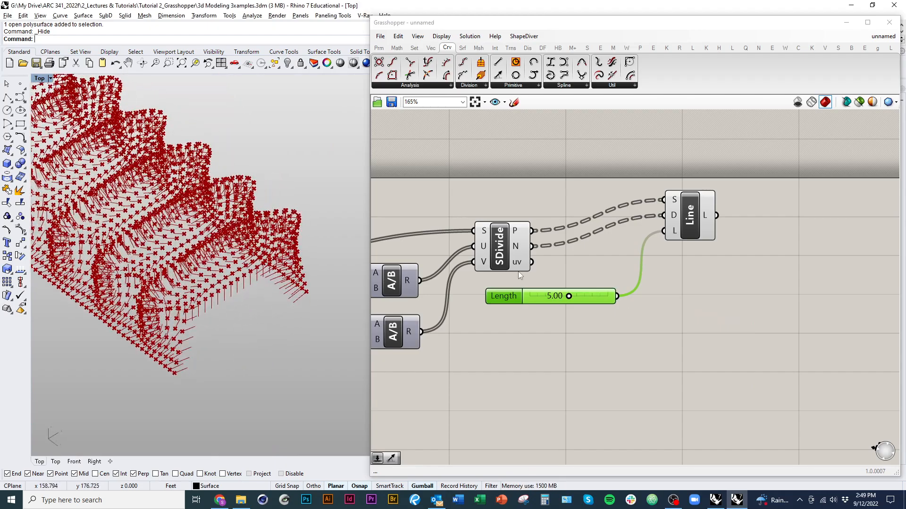
left_click(510, 268)
right_click(506, 188)
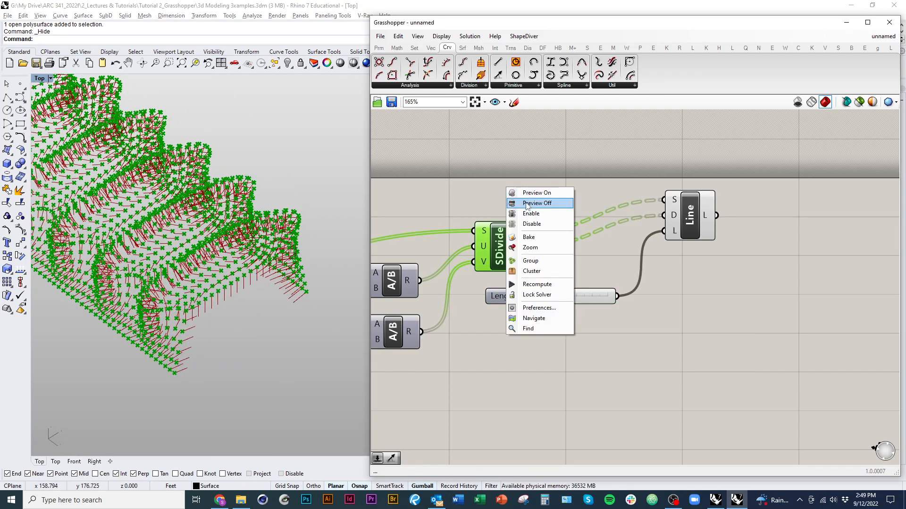
left_click(527, 203)
right_click_drag(293, 313, 271, 285)
scroll(543, 278, "up", 2)
left_click_drag(572, 301, 543, 307)
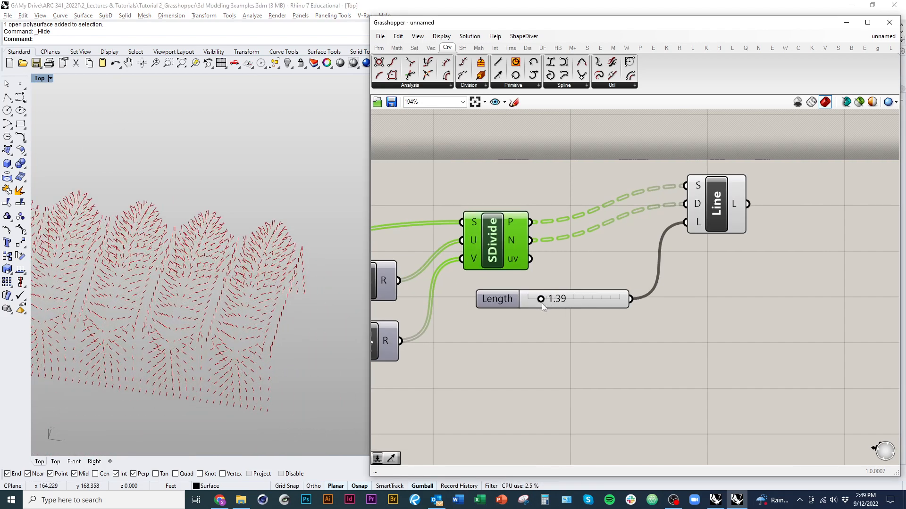
mouse_move(292, 330)
right_mouse_down()
mouse_move(230, 331)
mouse_move(249, 319)
mouse_move(299, 330)
mouse_move(219, 336)
mouse_move(222, 307)
mouse_move(225, 329)
mouse_move(276, 331)
right_mouse_up()
Step: Turn the Brep component's preview back on and inspect the normal lines against the roof surface
right_click_drag(387, 302, 643, 312)
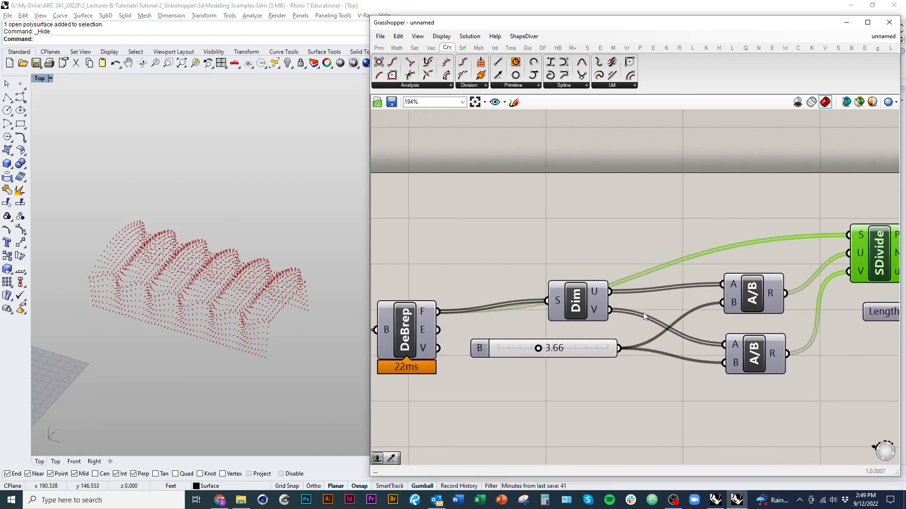
scroll(643, 313, "down", 4)
left_click(555, 309)
right_click(540, 263)
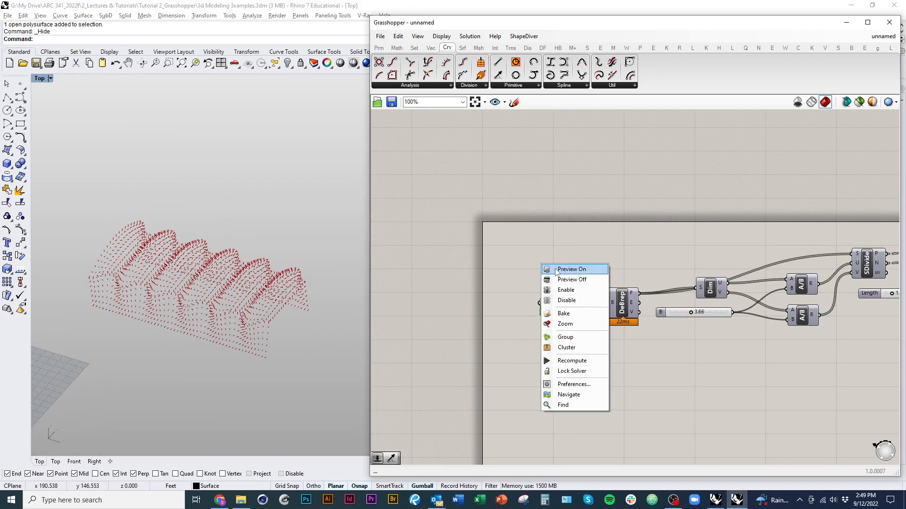
left_click(552, 272)
scroll(276, 336, "up", 3)
right_click_drag(291, 352, 268, 354)
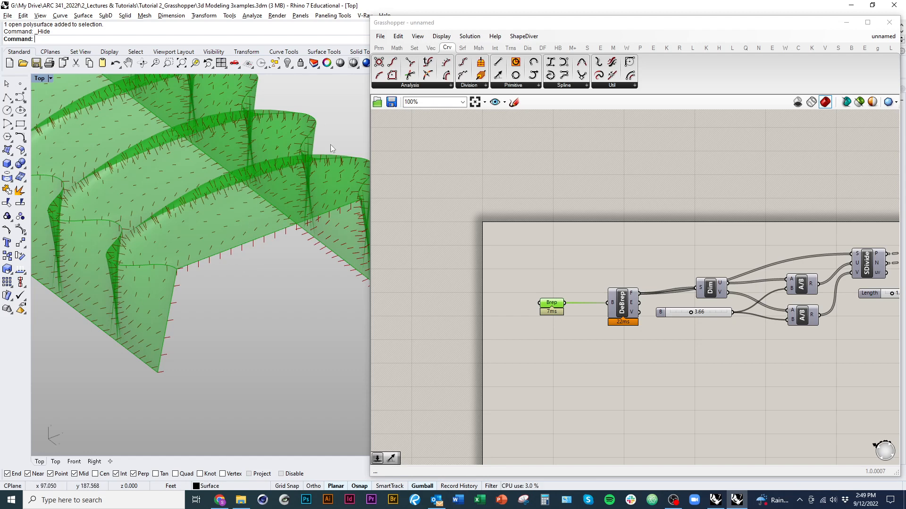
Step: Move the Brep and Deconstruct Brep components away from Dimensions to free canvas space between them
right_click_drag(574, 351, 517, 316)
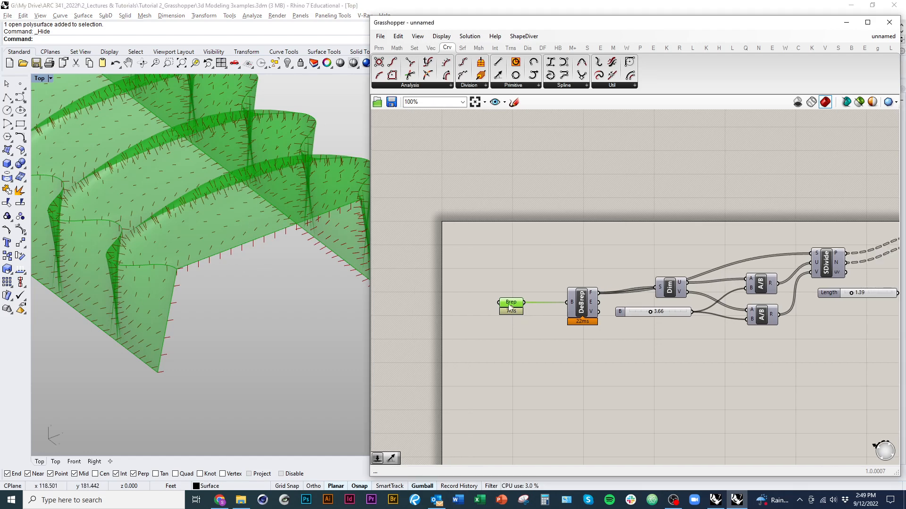
left_click_drag(509, 306, 484, 295)
left_click_drag(588, 311, 540, 290)
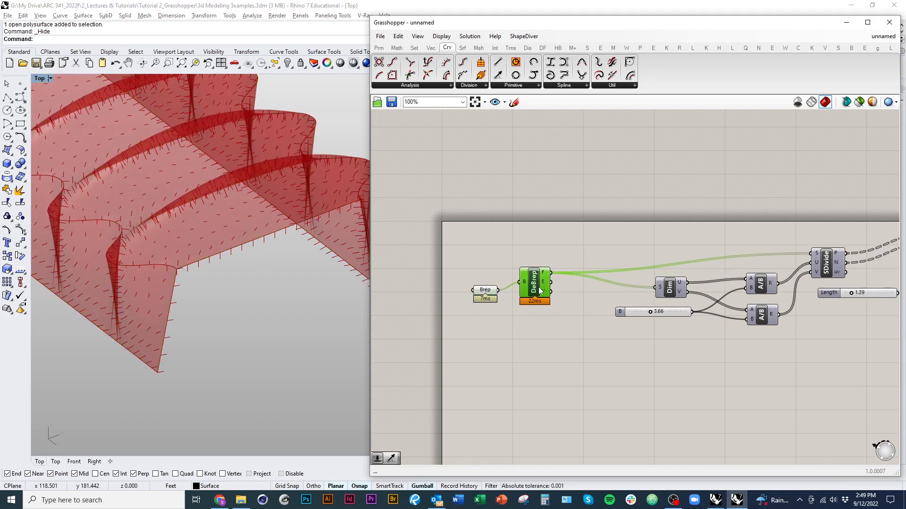
right_click_drag(559, 333, 518, 343)
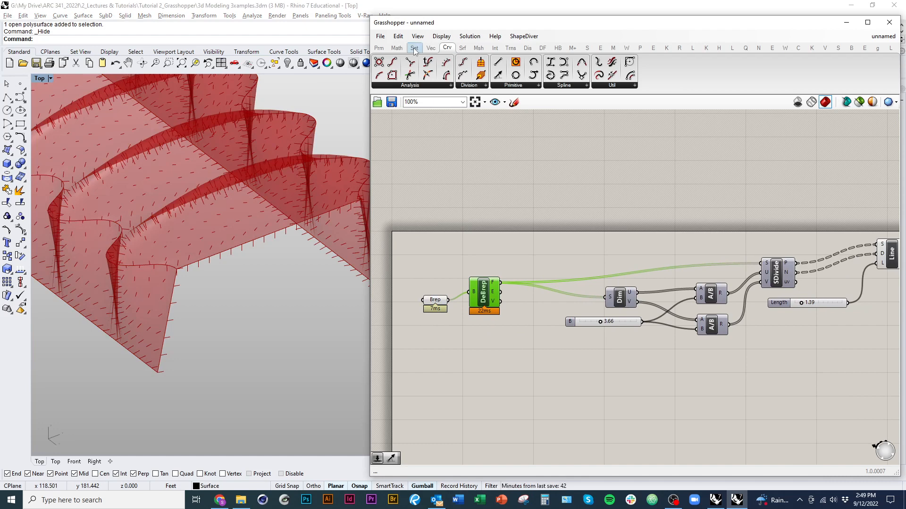
Step: Add a surface Flip component and place it between Deconstruct Brep and Dimensions
left_click(463, 48)
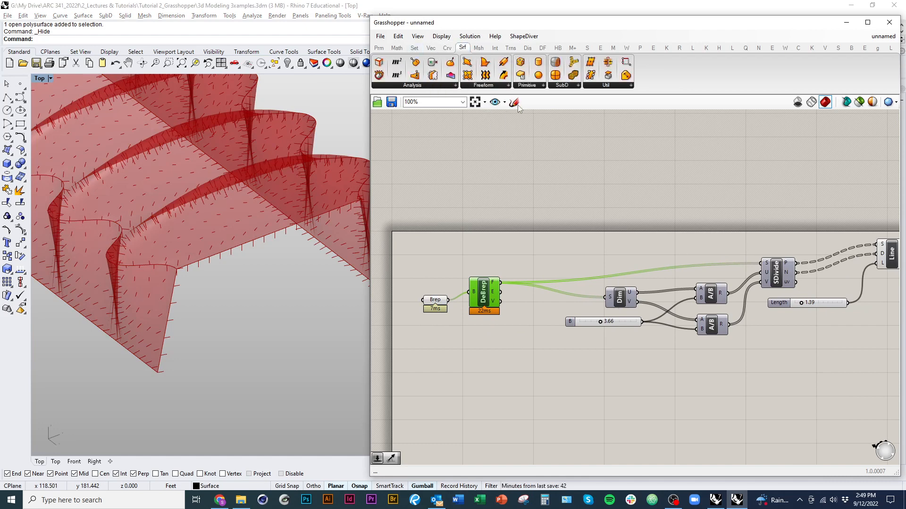
left_click(611, 85)
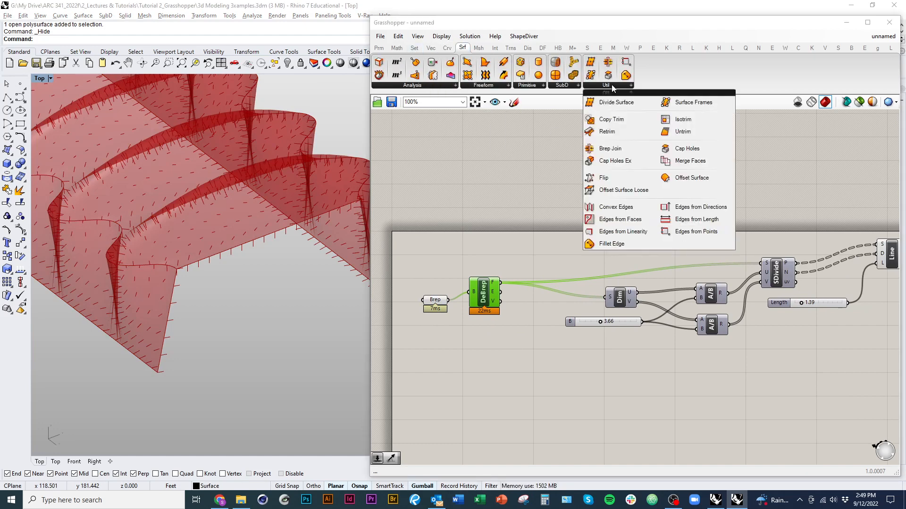
left_click(615, 179)
left_click(522, 225)
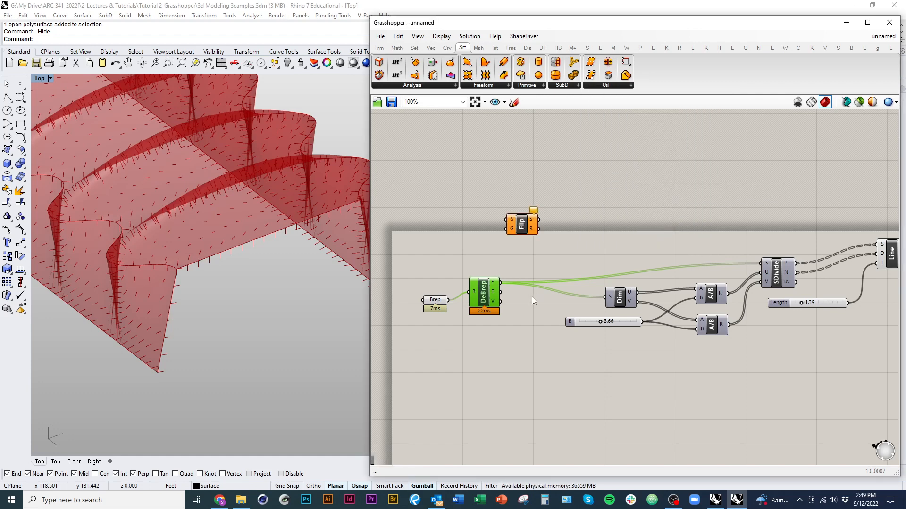
right_click_drag(533, 299, 461, 291)
left_click_drag(449, 220, 464, 271)
scroll(426, 282, "up", 4)
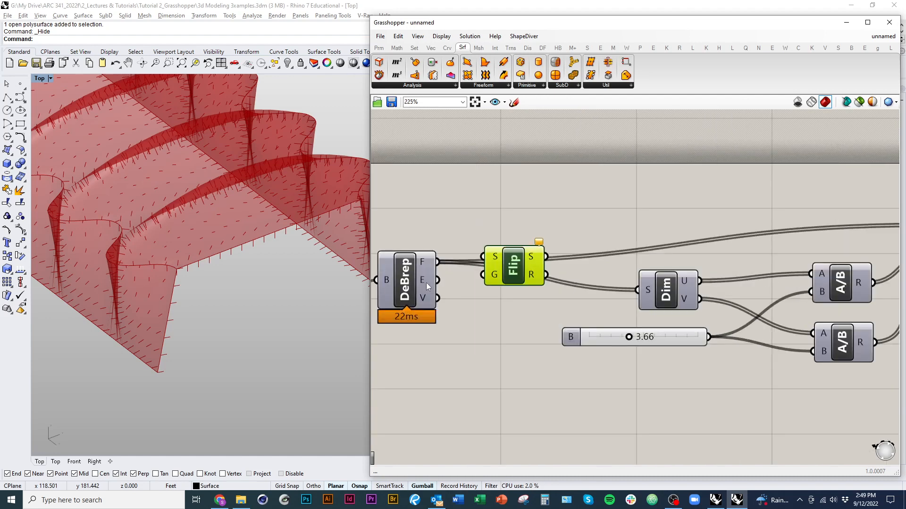
Step: Try flipping the whole Brep by wiring Brep to Flip's S input and Flip's S output to Deconstruct Brep
left_click(415, 276)
scroll(415, 275, "down", 2)
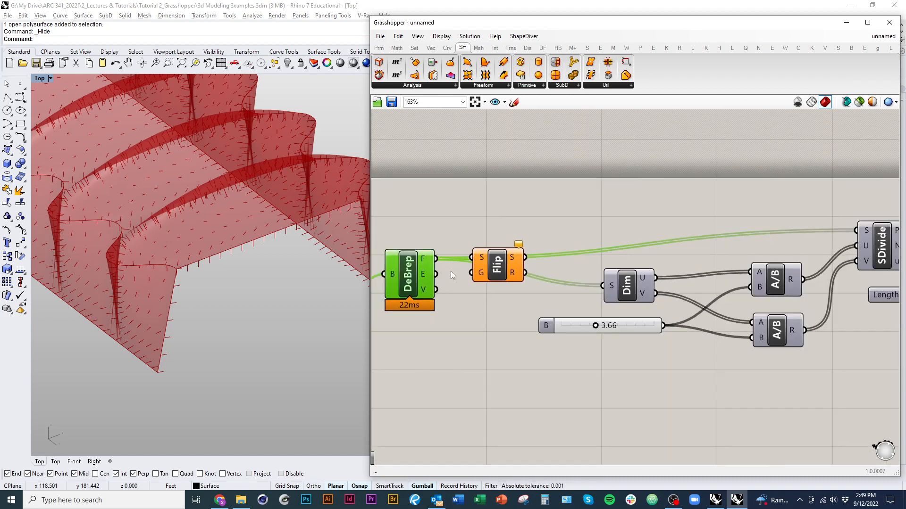
right_click_drag(521, 336, 559, 309)
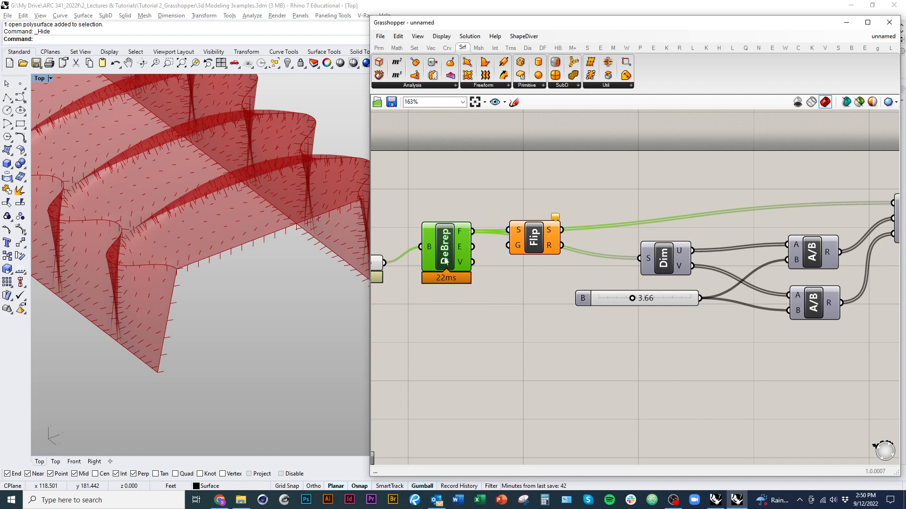
mouse_move(471, 236)
left_mouse_down()
mouse_move(575, 238)
mouse_move(436, 241)
mouse_move(384, 263)
left_mouse_up()
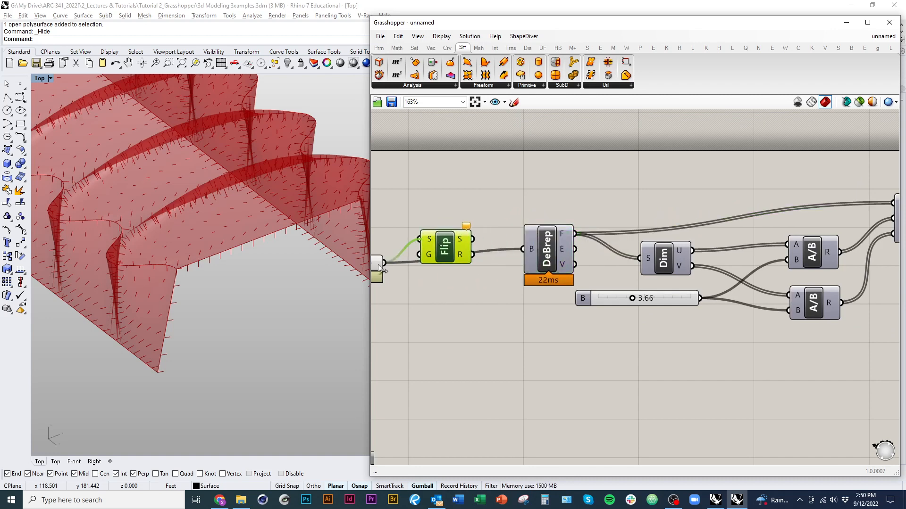
left_click_drag(522, 248, 522, 248)
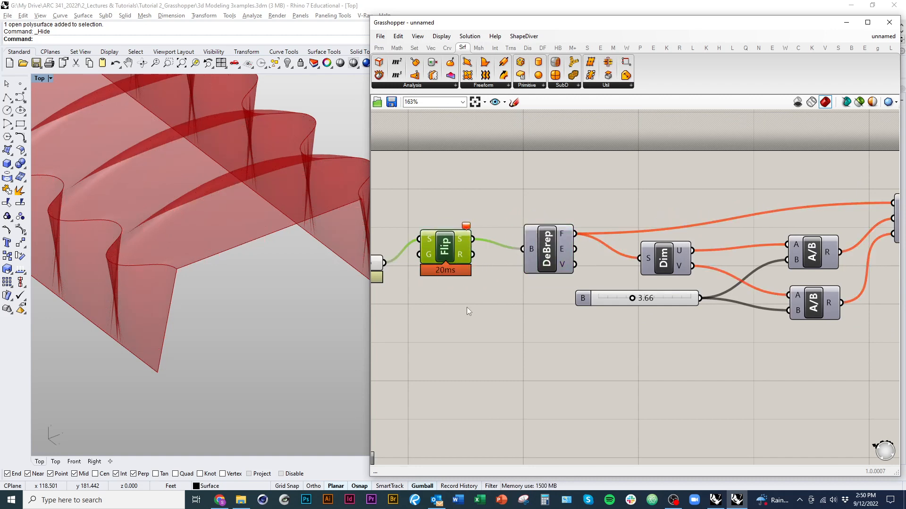
Step: Undo the rewiring and rearrangement that placed Flip between Brep and Deconstruct Brep
right_click_drag(466, 307, 497, 321)
key("ctrl+z")
key("ctrl+z")
key("ctrl+z")
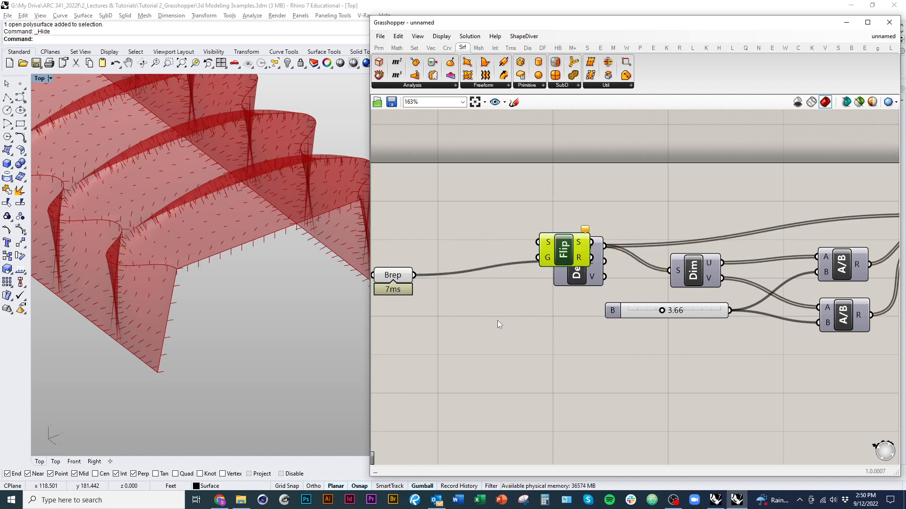
key("ctrl+z")
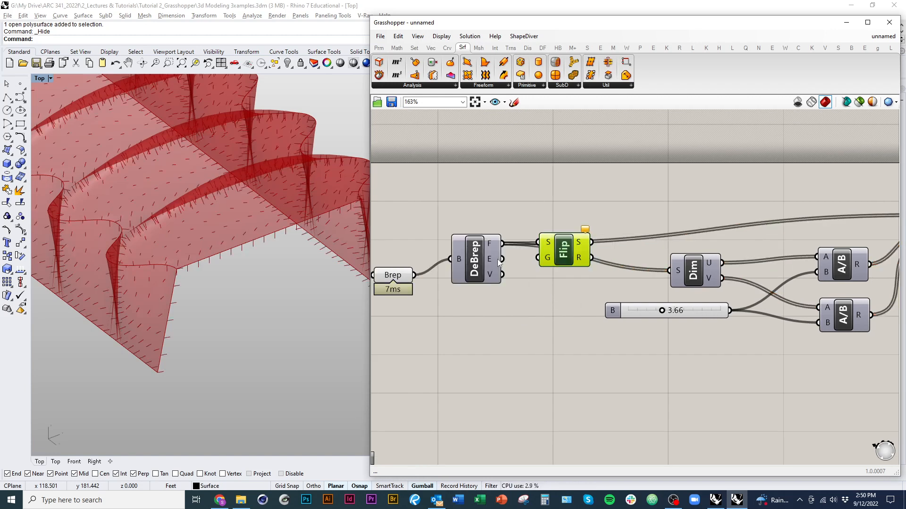
Step: Route Deconstruct Brep's F output through Flip's S input, and wire Flip's S output to the Dimensions and Divide Surface S inputs
left_click_drag(502, 244, 666, 270)
right_click_drag(664, 271, 501, 328)
scroll(501, 328, "down", 2)
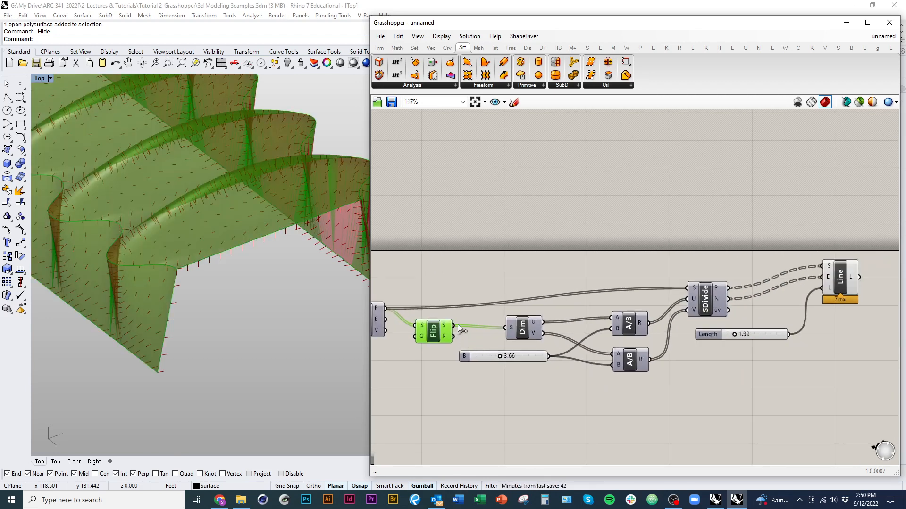
left_click_drag(461, 329, 686, 289)
right_click_drag(330, 372, 261, 233)
right_click_drag(503, 345, 595, 344)
Step: Turn off the preview of the Flip and Brep components
right_click(588, 254)
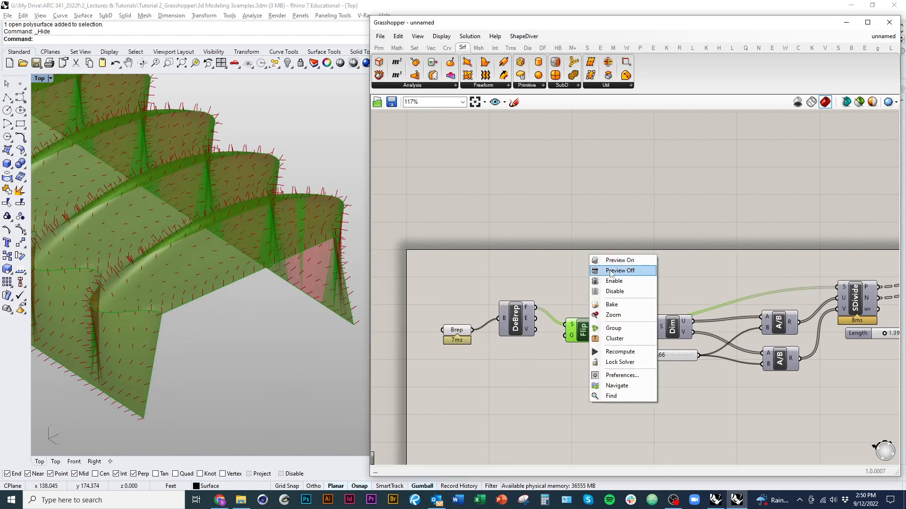
left_click(609, 271)
left_click(457, 329)
right_click(456, 330)
left_click(486, 287)
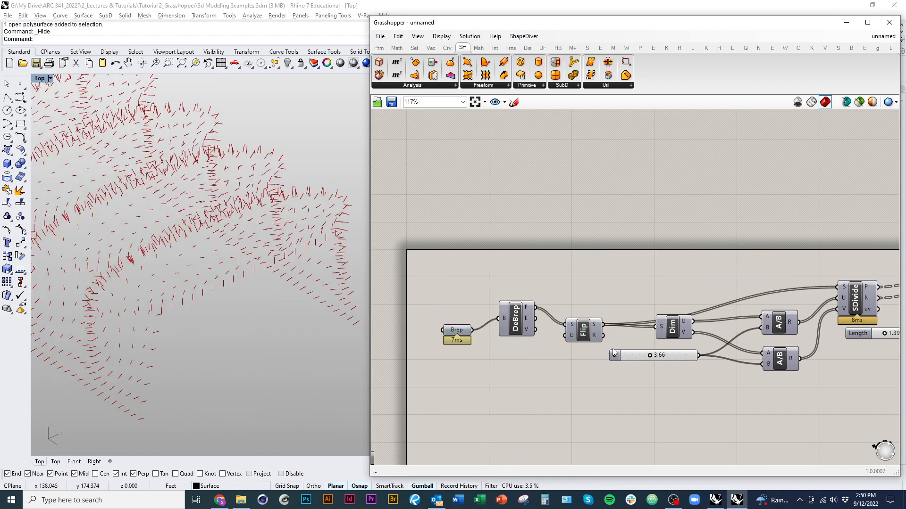
Step: Set the division spacing slider B to 2.86 and the Length slider to 2.56
scroll(612, 348, "up", 4)
left_click_drag(639, 321, 631, 322)
scroll(631, 325, "down", 4)
right_click_drag(649, 393, 429, 411)
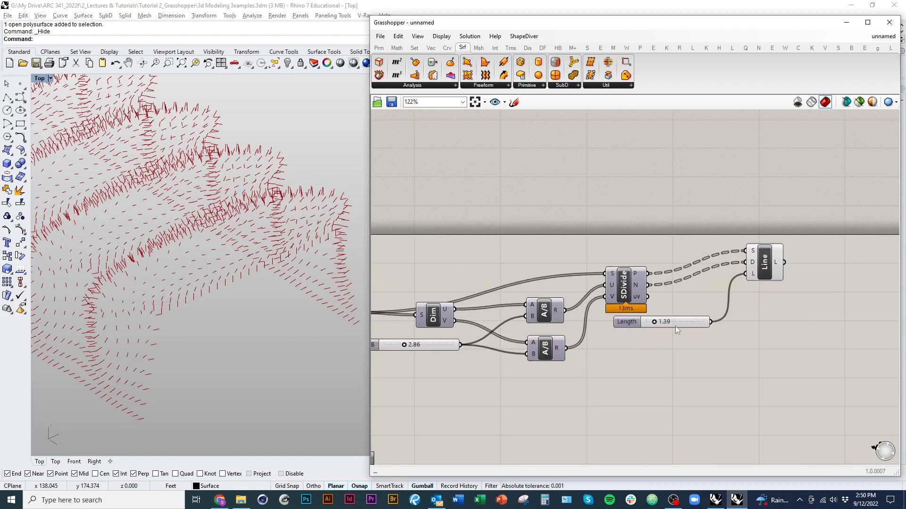
scroll(675, 327, "up", 4)
mouse_move(621, 343)
left_mouse_down()
mouse_move(644, 344)
mouse_move(629, 344)
mouse_move(636, 341)
left_mouse_up()
scroll(697, 375, "down", 4)
Step: Set the division spacing slider B to 1.73 and inspect the denser normal lines across the whole roof
scroll(522, 322, "up", 7)
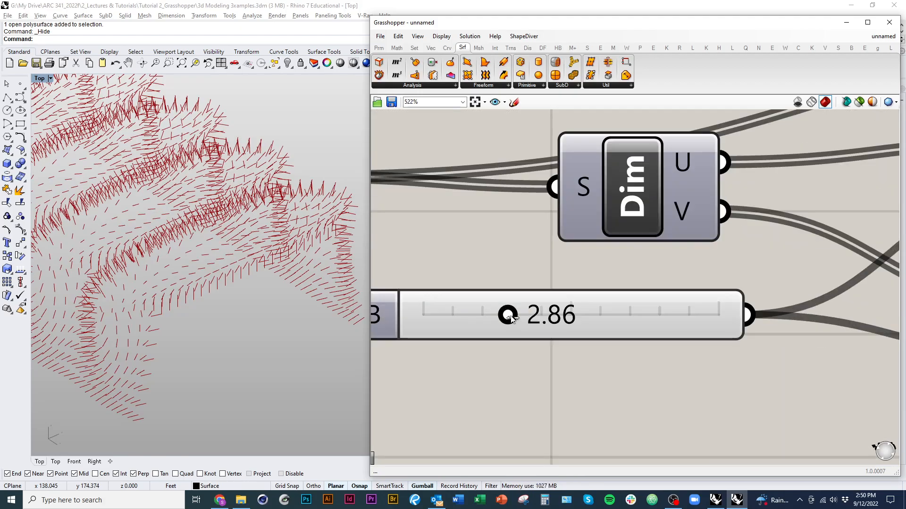
left_click_drag(510, 318, 474, 321)
scroll(178, 317, "down", 8)
right_click_drag(199, 372, 214, 402)
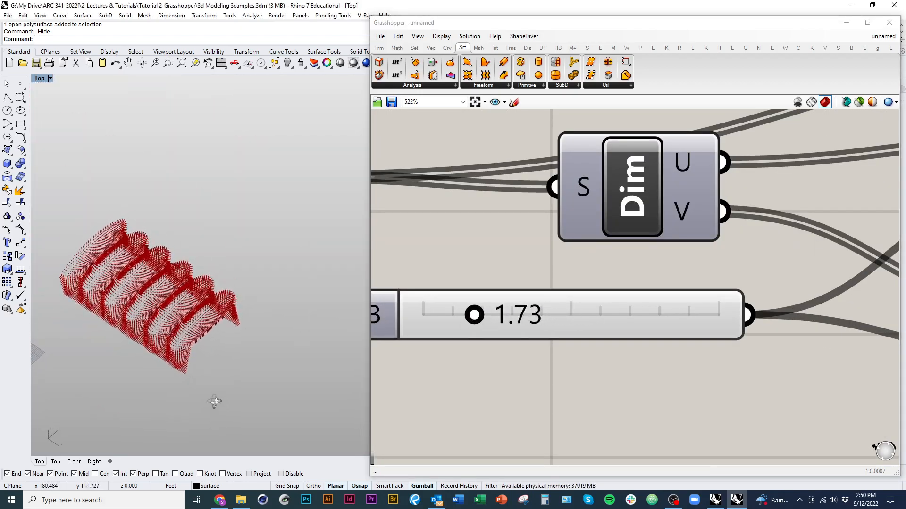
scroll(151, 311, "up", 9)
scroll(235, 321, "down", 5)
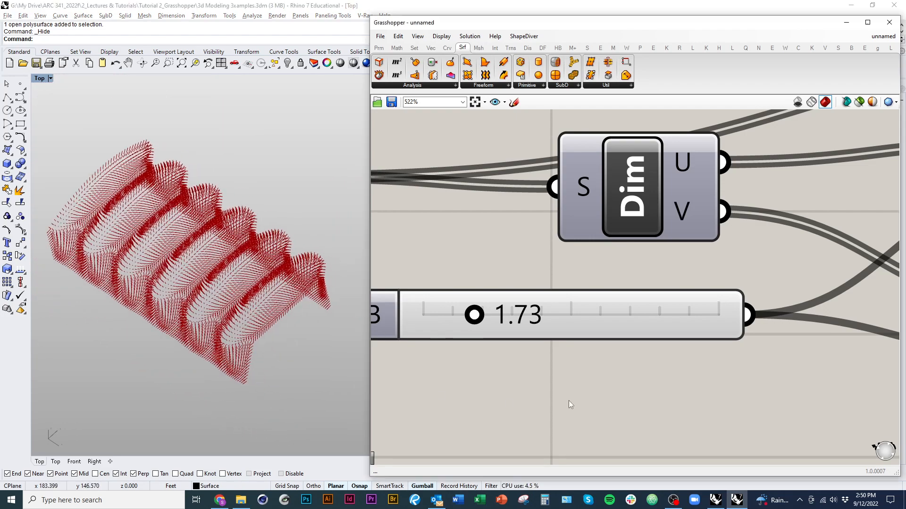
Step: Move the Line SDL component lower, beside the Length slider, and clear the selection
scroll(568, 400, "down", 6)
mouse_move(716, 405)
right_mouse_down()
mouse_move(662, 351)
mouse_move(472, 365)
right_mouse_up()
right_click_drag(763, 312, 607, 345)
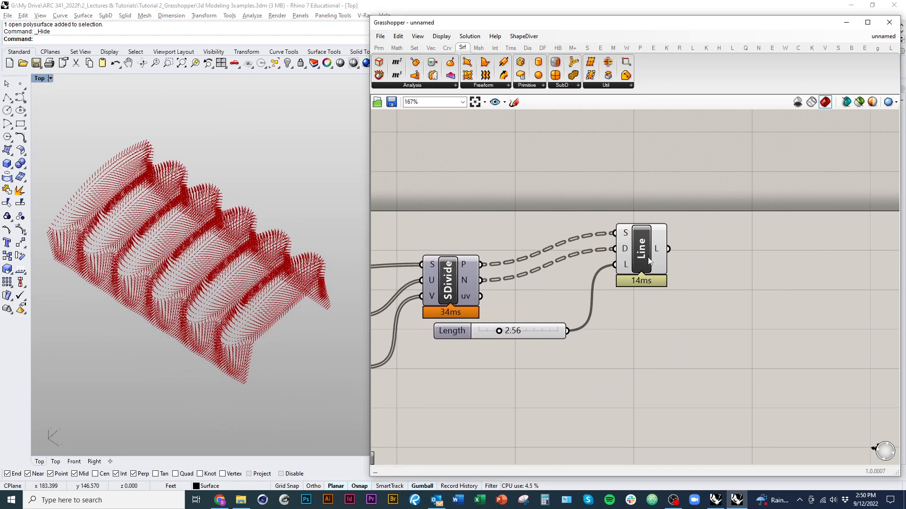
left_click_drag(649, 261, 642, 313)
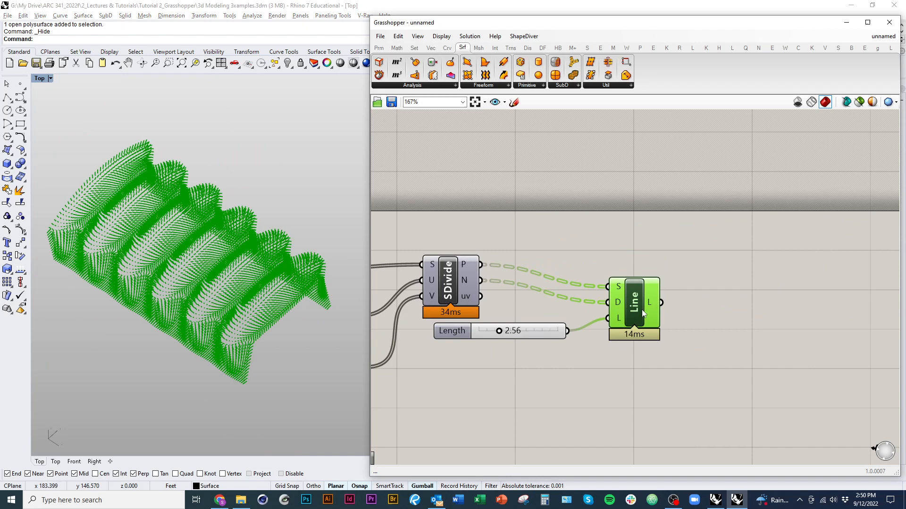
left_click(645, 392)
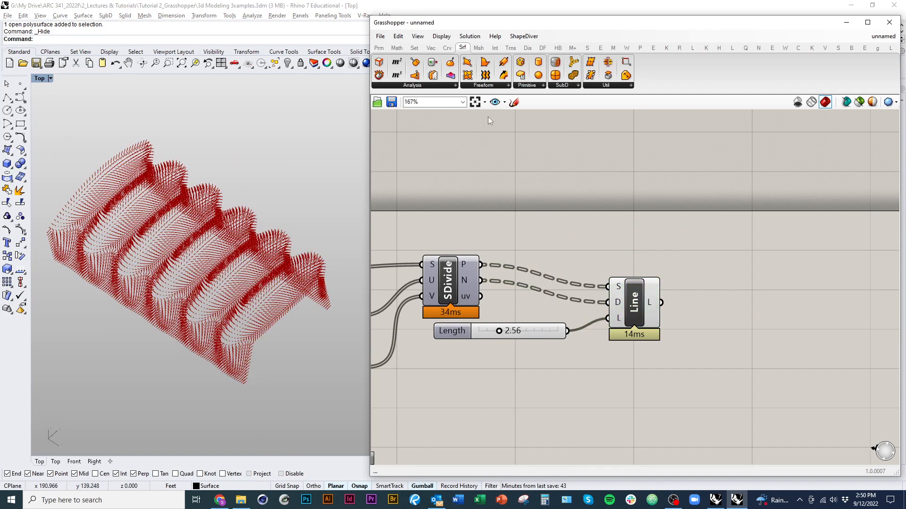
Step: Add a Surface Curvature component and place it above Line SDL
left_click(452, 89)
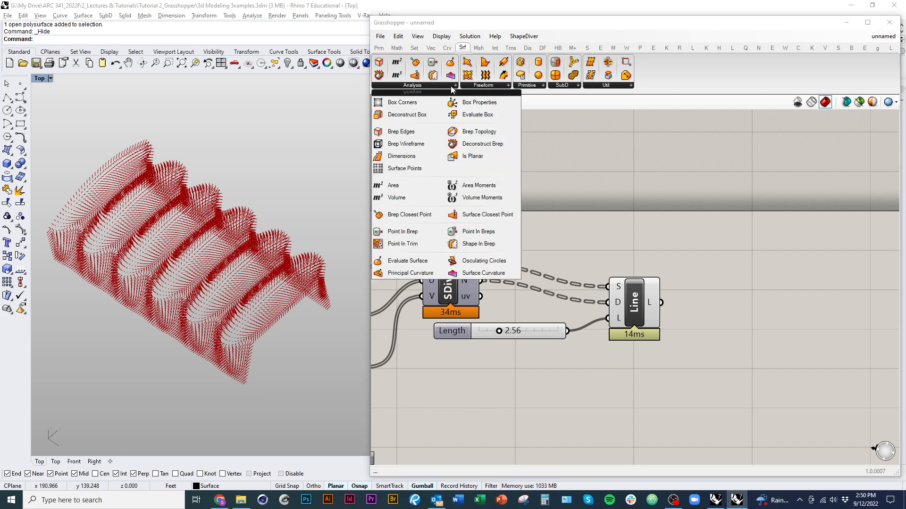
left_click(495, 276)
left_click(755, 253)
right_click_drag(751, 315, 671, 317)
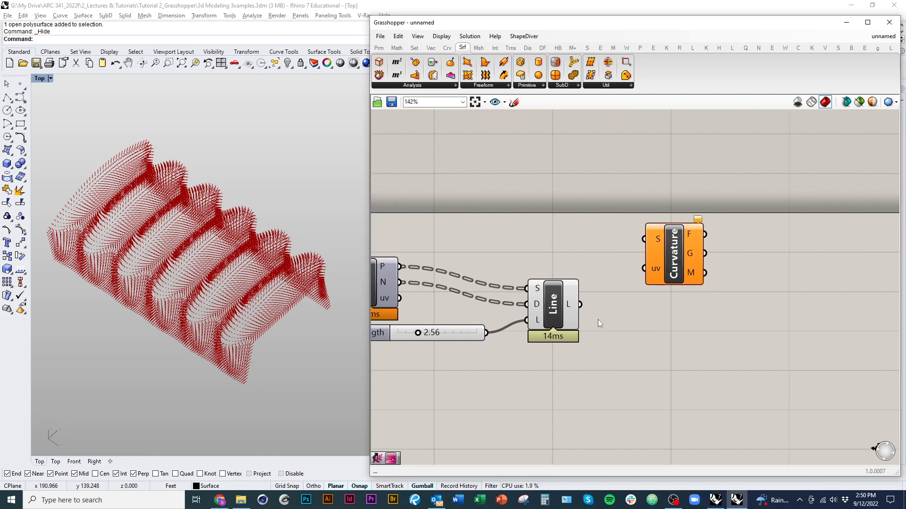
scroll(598, 319, "down", 2)
left_click_drag(732, 258, 658, 233)
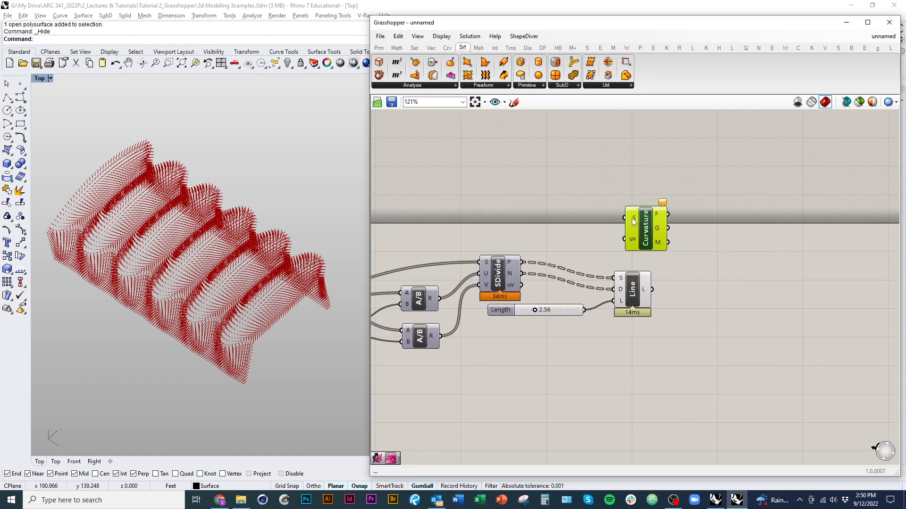
Step: Adjust the Surface Curvature component's position and connect Flip's S output to its surface input S
mouse_move(633, 241)
left_click_drag(645, 242, 626, 244)
right_click_drag(534, 257, 670, 236)
scroll(669, 236, "down", 1)
right_click_drag(606, 255, 592, 270)
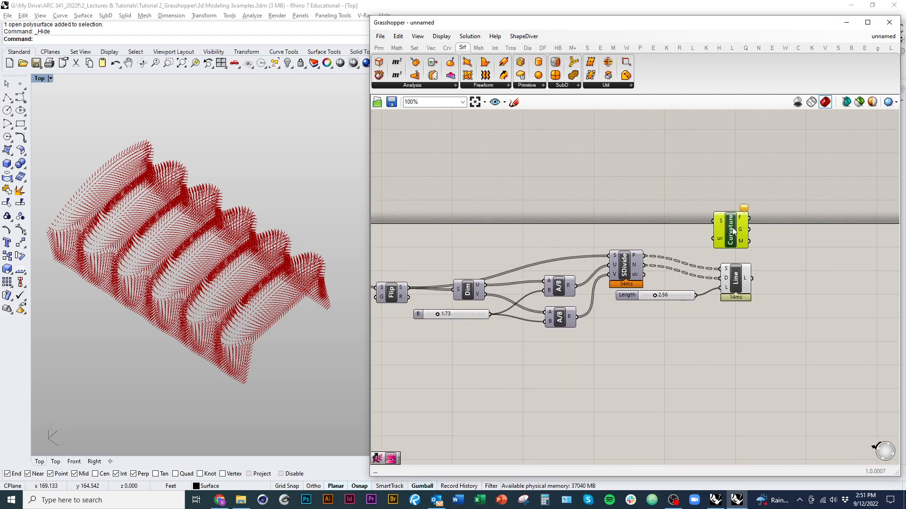
mouse_move(733, 226)
left_mouse_down()
mouse_move(638, 217)
mouse_move(723, 214)
left_mouse_up()
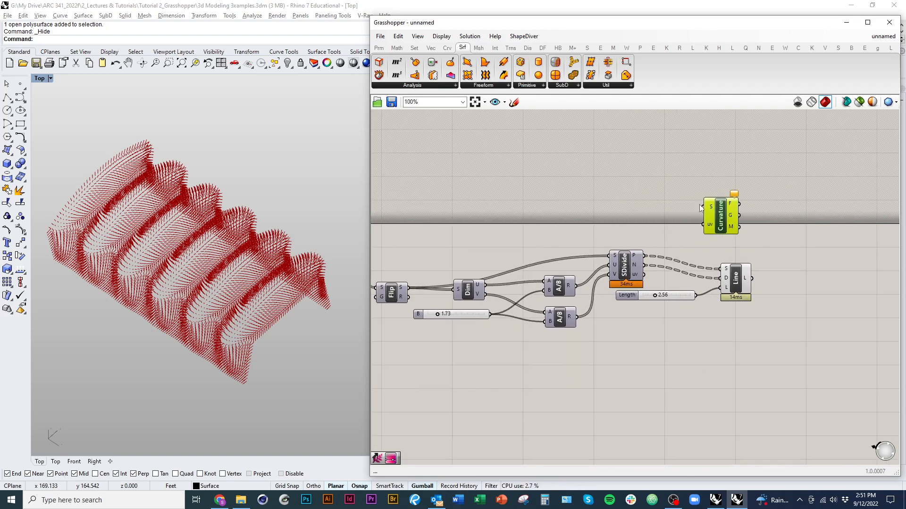
left_click_drag(399, 294, 705, 207)
scroll(642, 278, "up", 2)
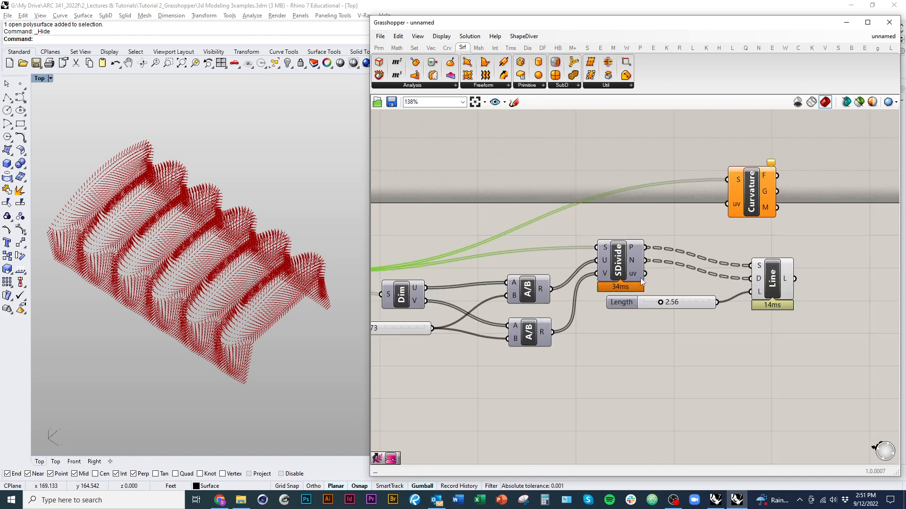
Step: Connect Divide Surface's uv output to the Surface Curvature uv input and check the data in its S input
mouse_move(634, 276)
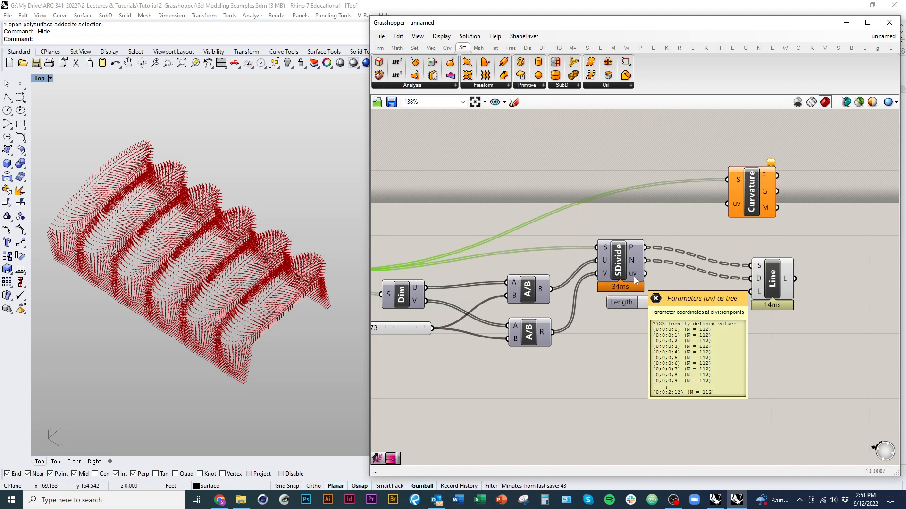
right_click_drag(633, 276, 573, 305)
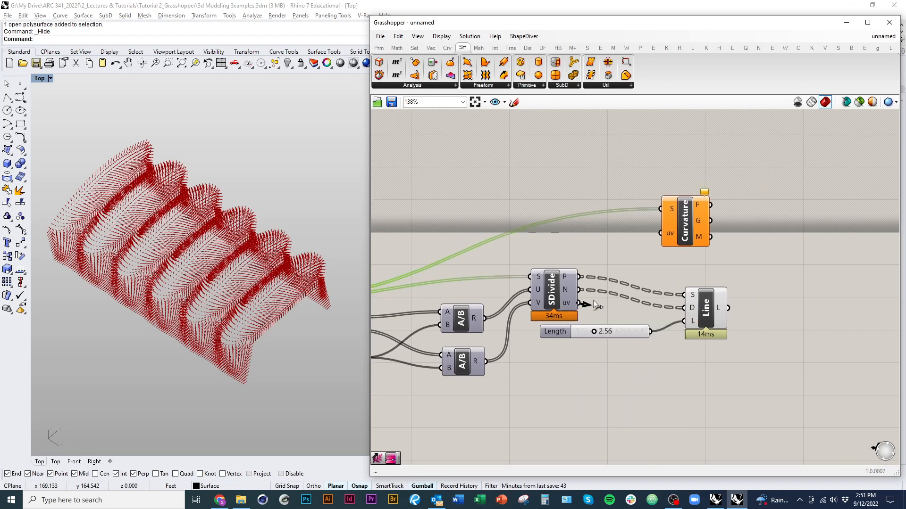
left_click_drag(593, 300, 660, 233)
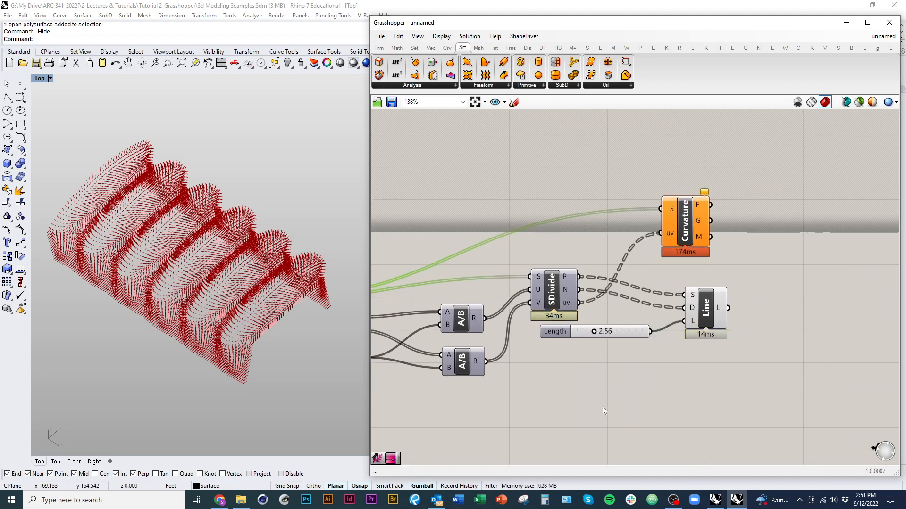
right_click_drag(602, 406, 550, 417)
left_click_drag(640, 259, 651, 260)
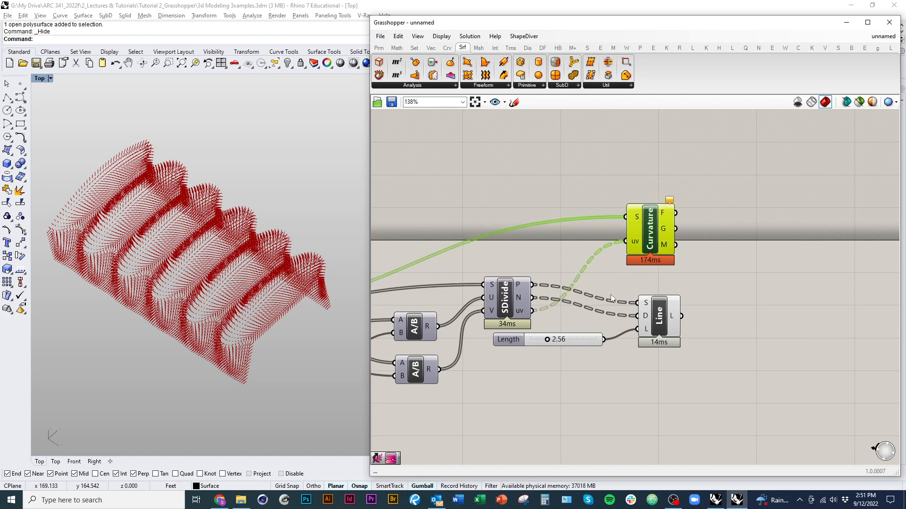
right_click_drag(611, 297, 639, 295)
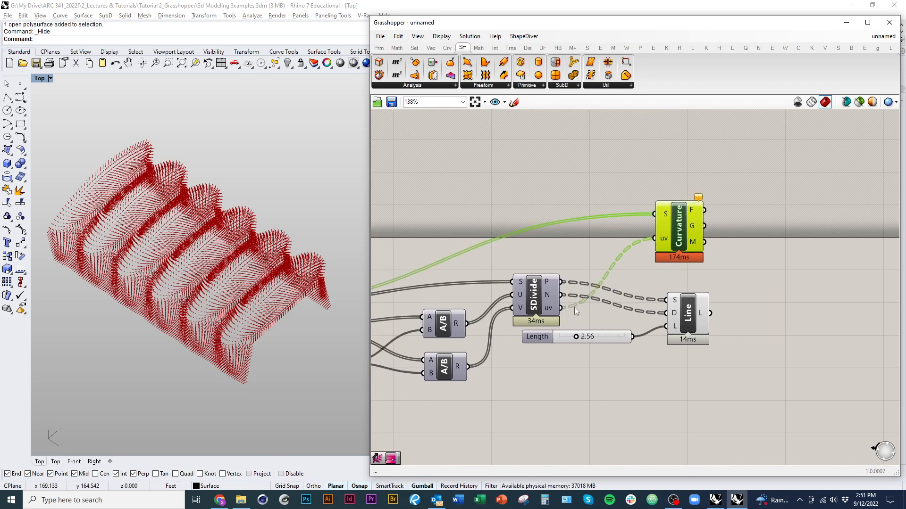
mouse_move(666, 220)
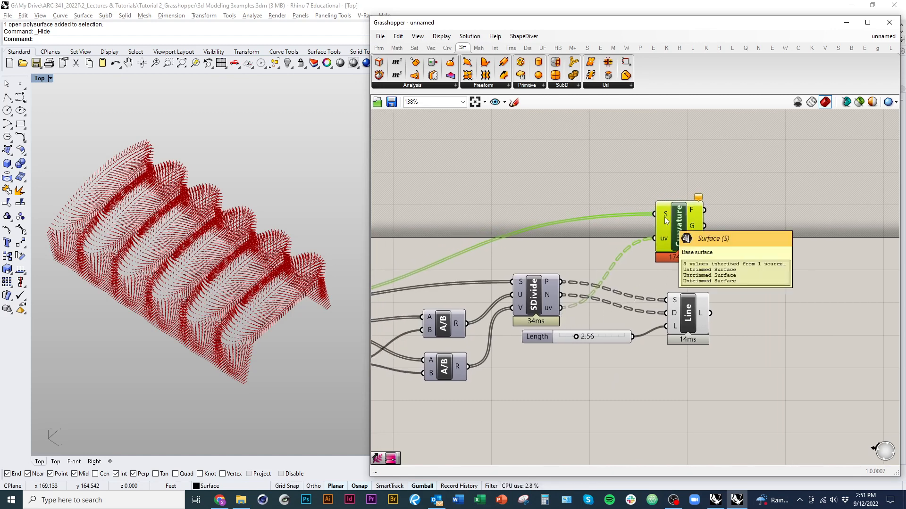
Step: Add a Panel above the Surface Curvature component, connect Divide Surface's uv output to it and enlarge the panel
left_click(379, 47)
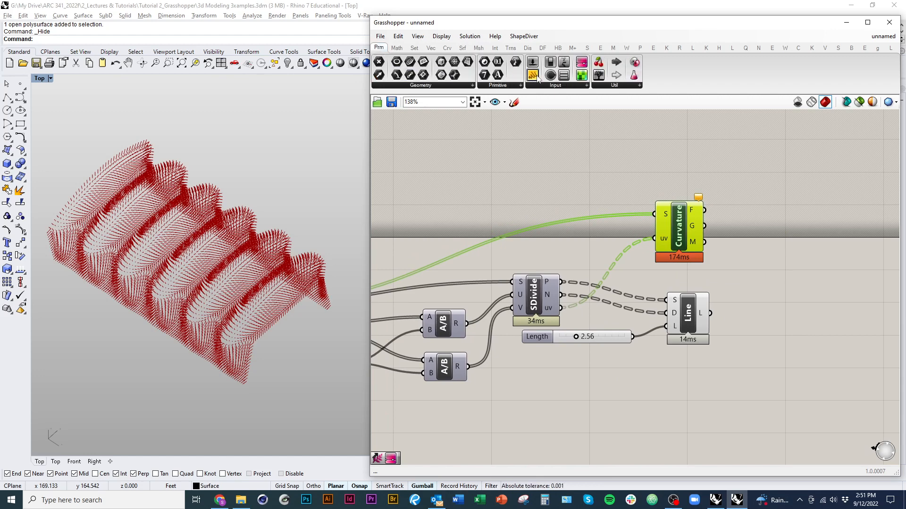
left_click_drag(537, 75, 682, 147)
scroll(596, 208, "down", 1)
right_click_drag(596, 208, 695, 216)
left_click_drag(388, 299, 724, 165)
right_click_drag(373, 301, 457, 290)
right_click_drag(845, 247, 621, 287)
left_click_drag(531, 331, 676, 367)
left_click_drag(671, 304, 758, 246)
right_click_drag(664, 247, 653, 269)
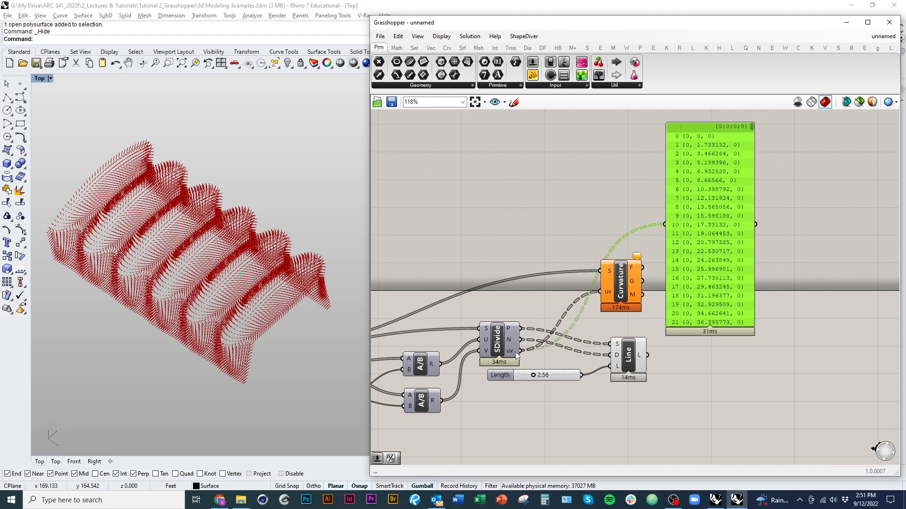
Step: Look through the uv coordinate list in the Panel, and delete the Panel
scroll(751, 135, "down", 15)
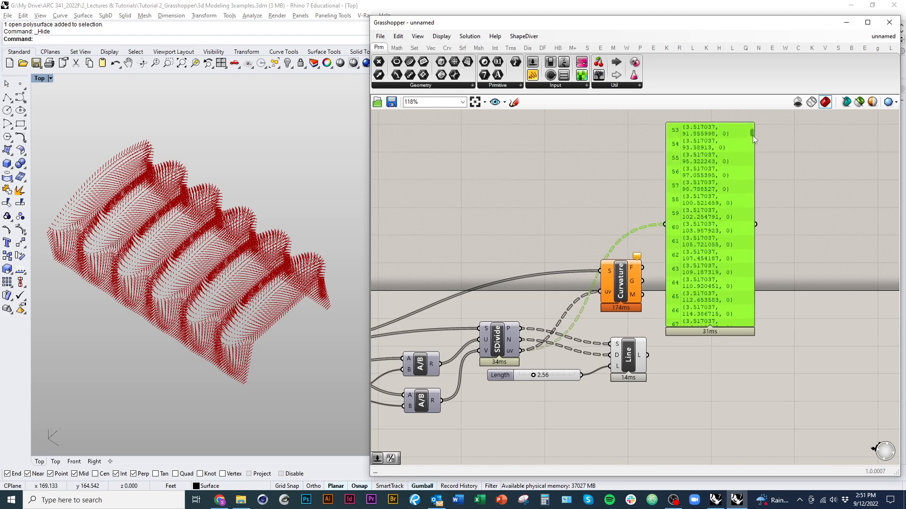
left_click_drag(755, 178, 880, 194)
right_click_drag(852, 223, 767, 281)
key("Delete")
right_click_drag(460, 396, 751, 279)
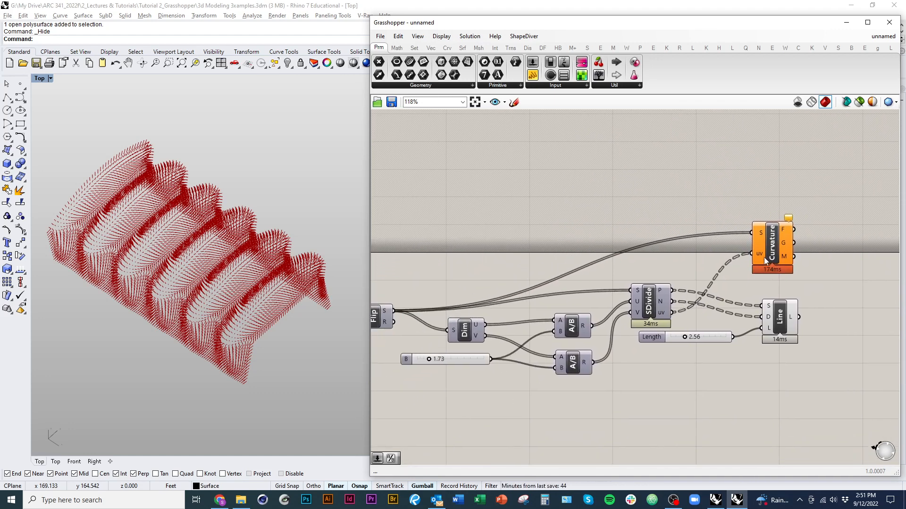
Step: Check the data in Surface Curvature's uv and S inputs, and graft the S input
mouse_move(760, 254)
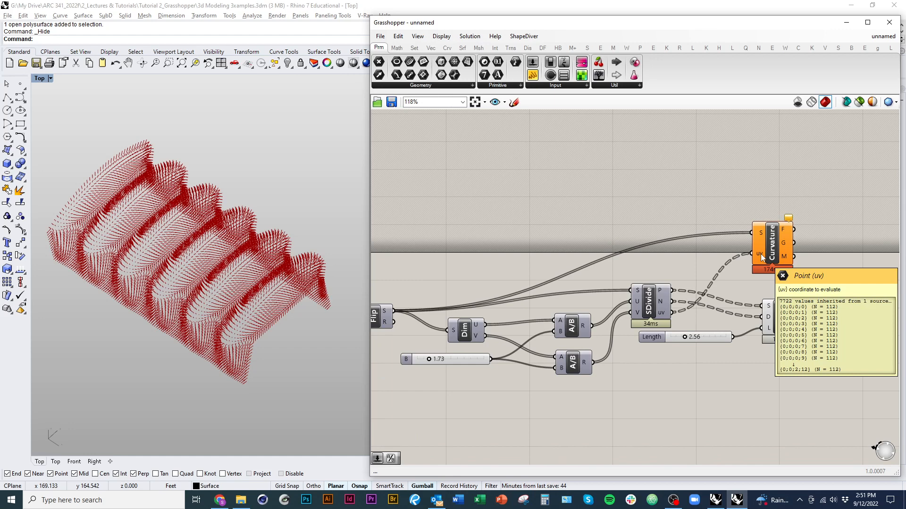
mouse_move(758, 234)
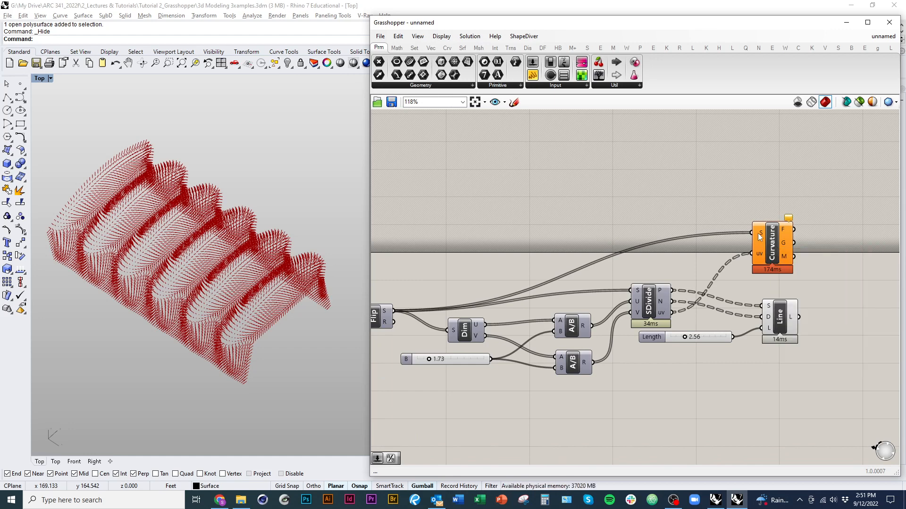
right_click(759, 235)
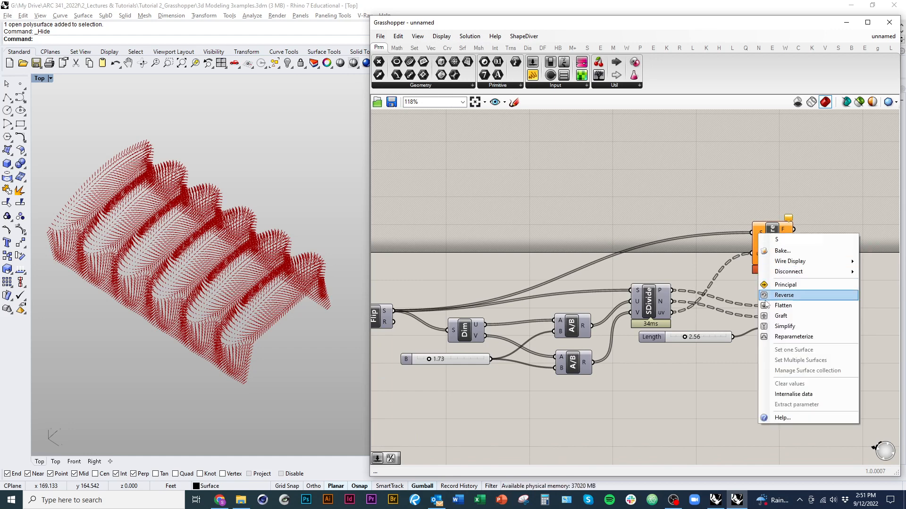
left_click(785, 317)
right_click_drag(781, 283, 739, 287)
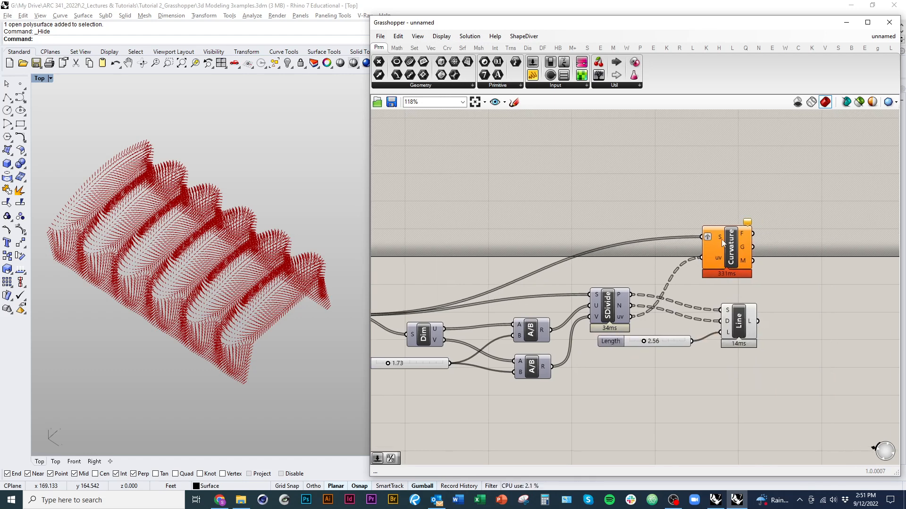
Step: Check the uv input data of Surface Curvature and move the component slightly up and away from Divide Surface
mouse_move(719, 260)
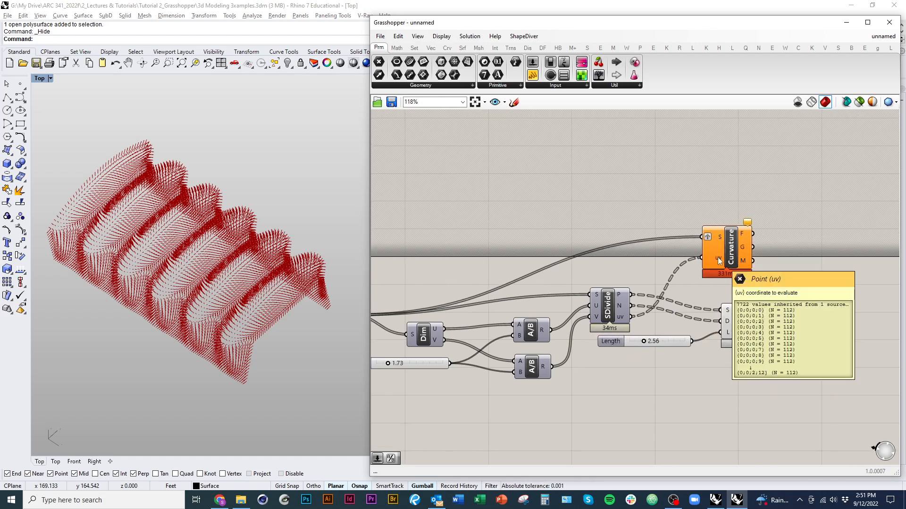
right_click_drag(718, 256, 607, 268)
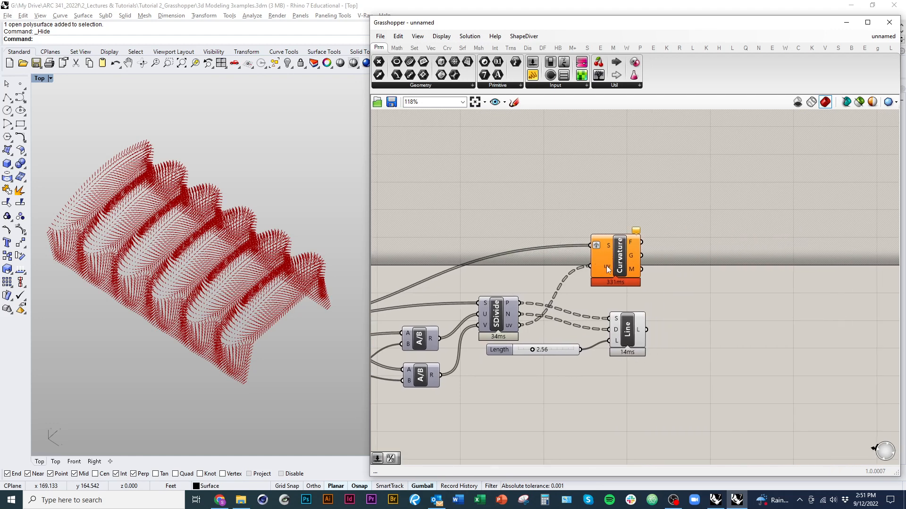
left_click_drag(611, 267, 623, 254)
right_click_drag(572, 273, 588, 262)
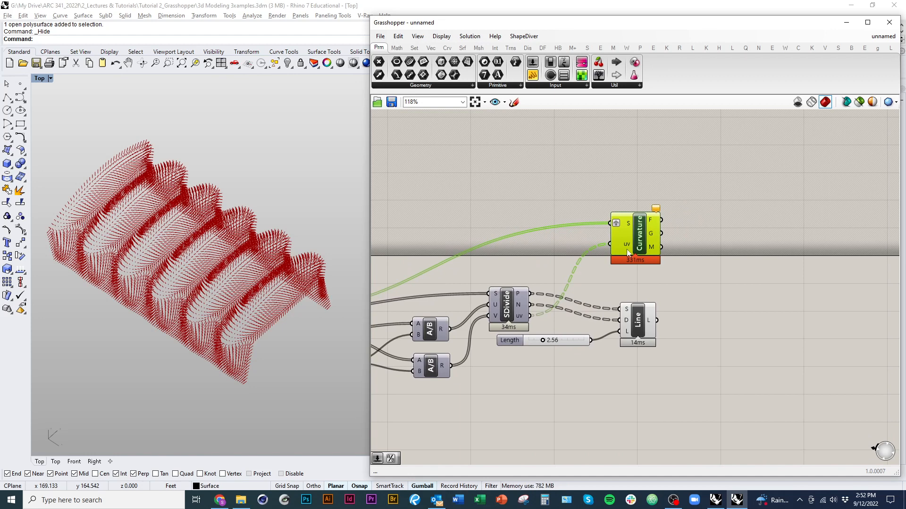
Step: Examine Surface Curvature's warning and compare the data trees of its Gaussian output and Divide Surface's uv output
left_click(362, 321)
left_click(658, 212)
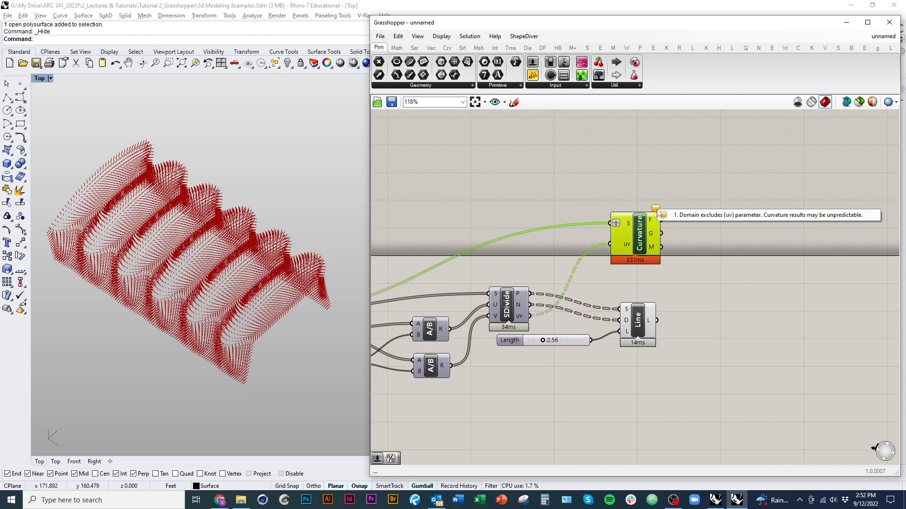
left_click(630, 277)
mouse_move(630, 277)
right_mouse_down()
mouse_move(659, 274)
mouse_move(615, 278)
right_mouse_up()
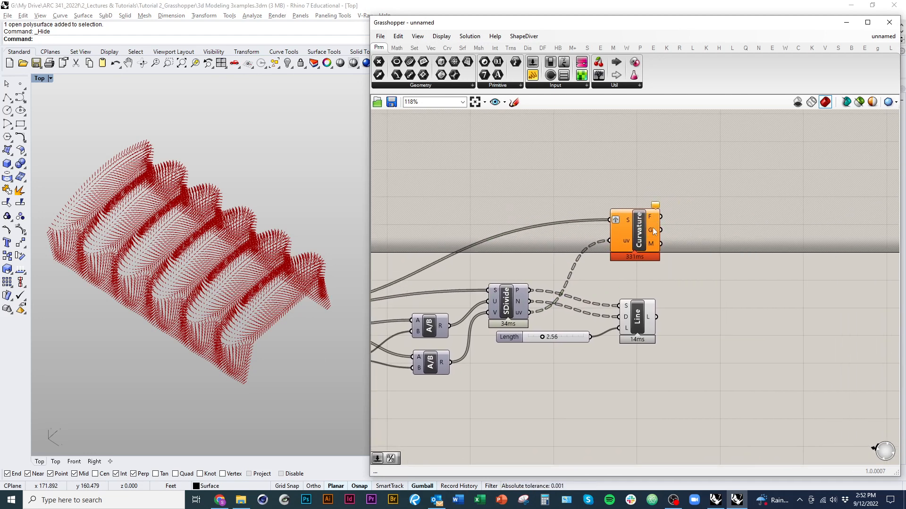
mouse_move(654, 235)
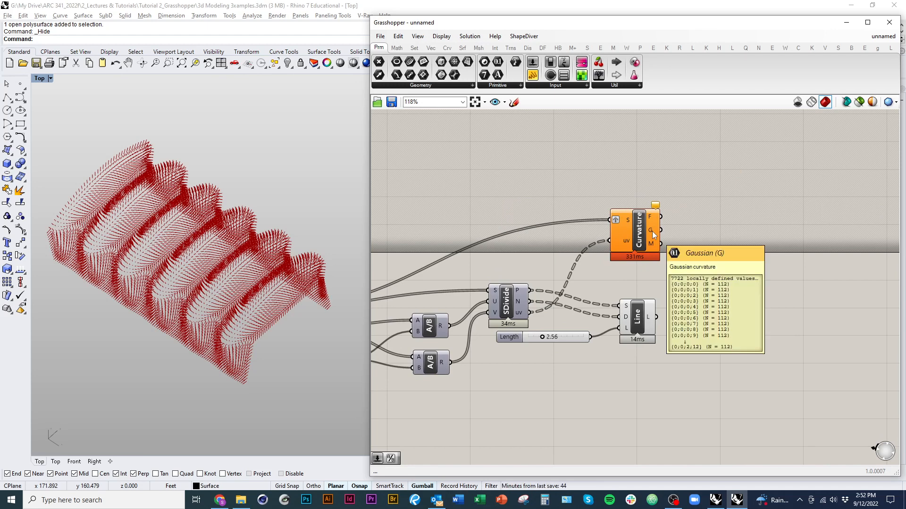
mouse_move(521, 315)
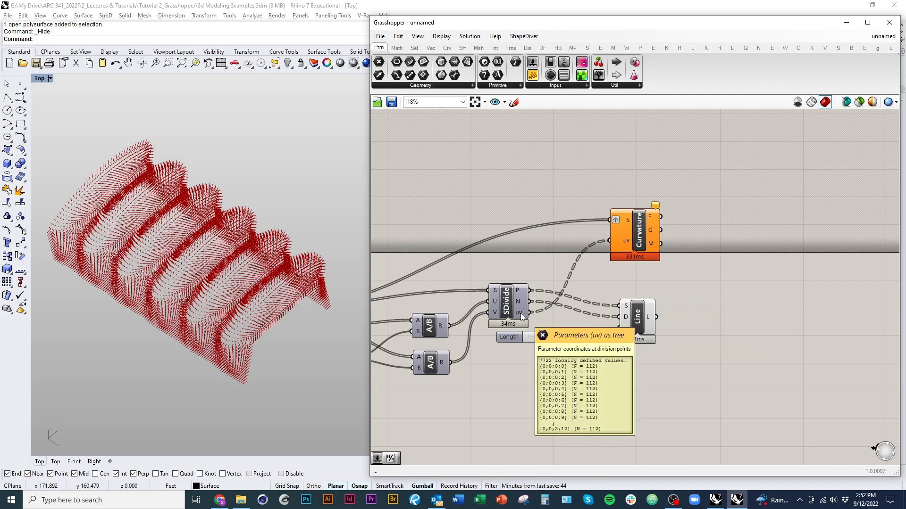
right_click_drag(520, 313, 573, 322)
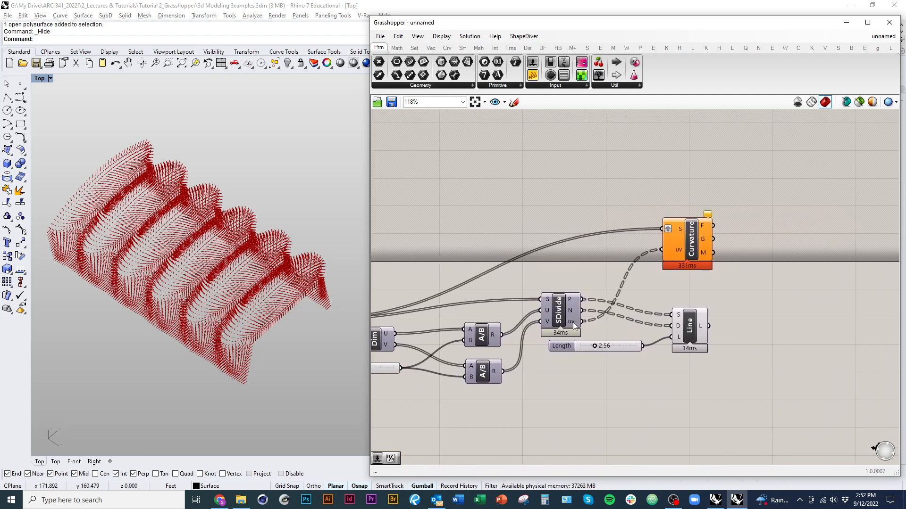
mouse_move(573, 322)
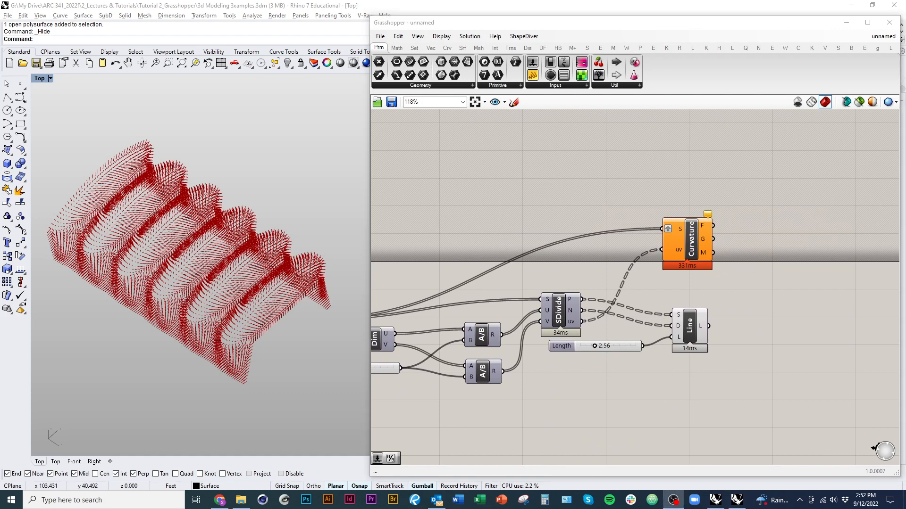
right_click_drag(671, 306, 655, 308)
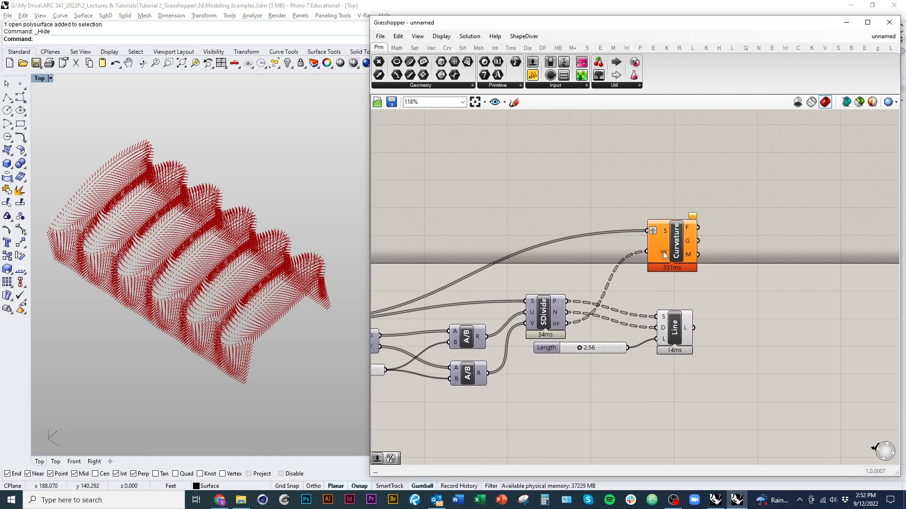
mouse_move(663, 251)
Step: Add a Panel fed by Divide Surface's uv output, enlarge it and place it over the Surface Curvature component
left_click_drag(532, 74, 628, 150)
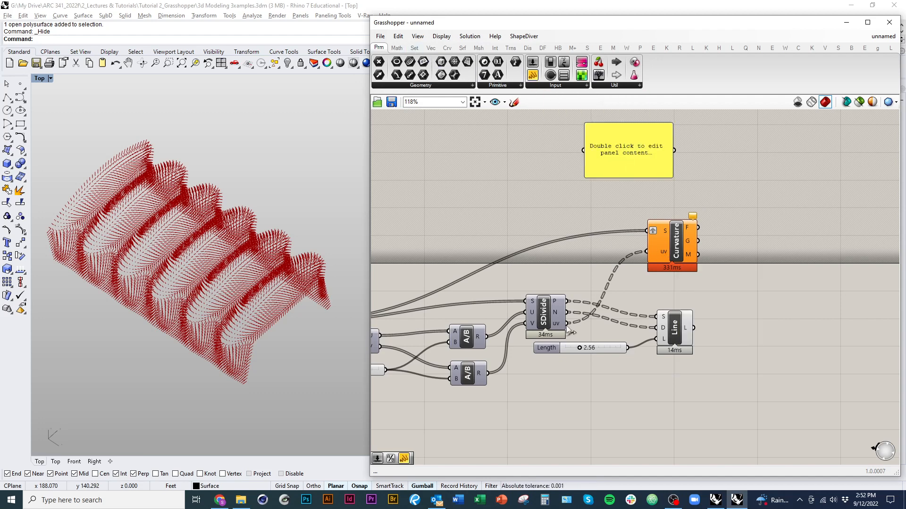
left_click_drag(566, 324, 584, 189)
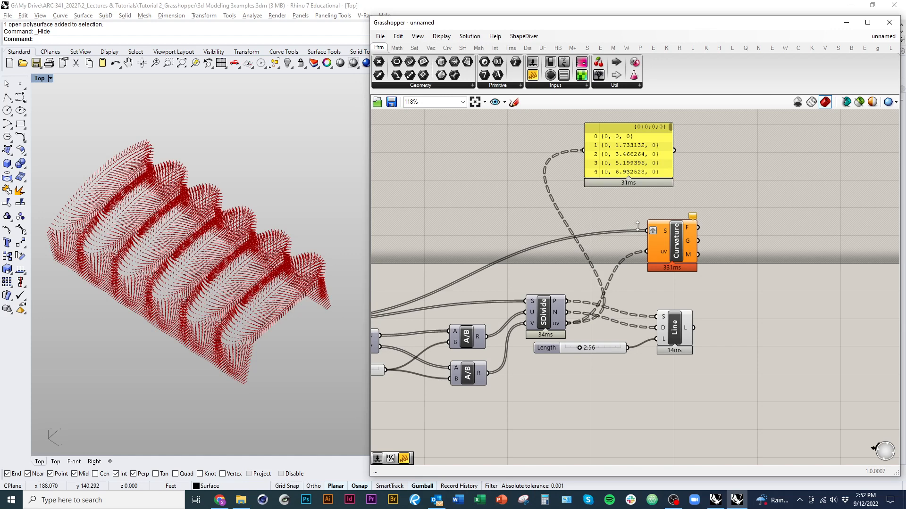
left_click_drag(645, 178, 645, 257)
left_click_drag(646, 129, 734, 143)
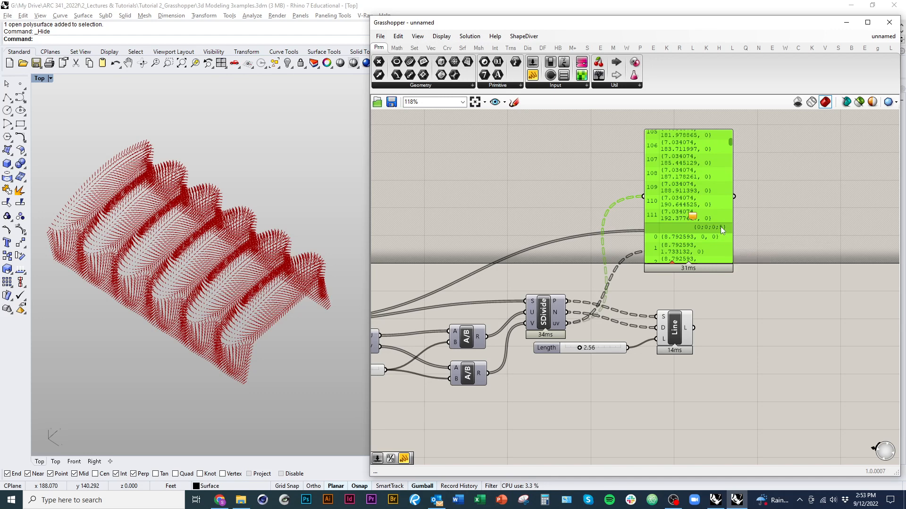
Step: Set the B slider that feeds both Division components to 4.75
right_click_drag(505, 361, 595, 374)
scroll(595, 372, "up", 3)
scroll(596, 372, "up", 1)
left_click_drag(586, 322, 631, 322)
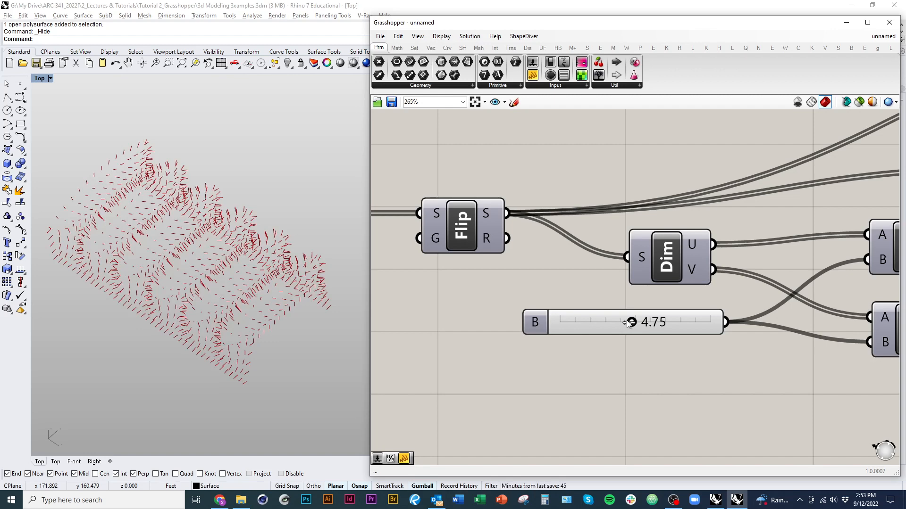
Step: Widen the uv Panel, read through its branch paths and coordinates, and delete the Panel
scroll(632, 323, "down", 4)
right_click_drag(817, 279, 582, 374)
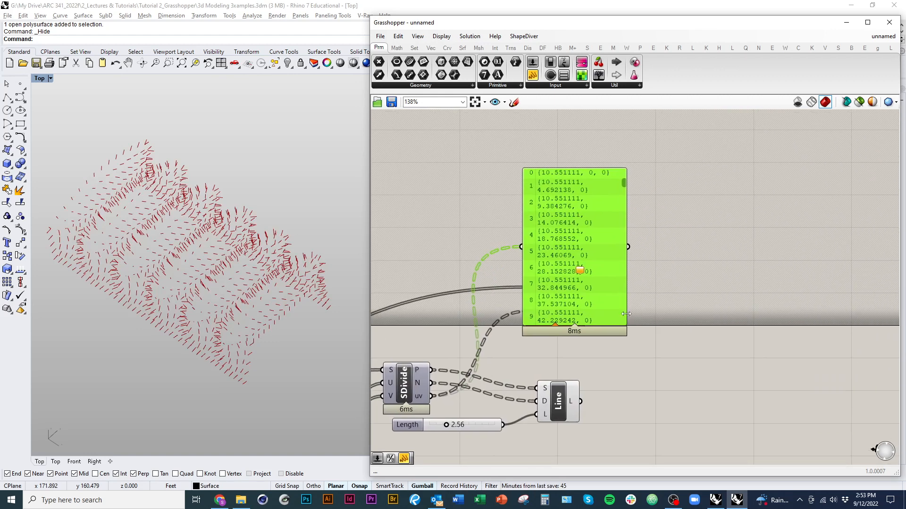
left_click_drag(625, 313, 748, 314)
right_click_drag(695, 327, 685, 284)
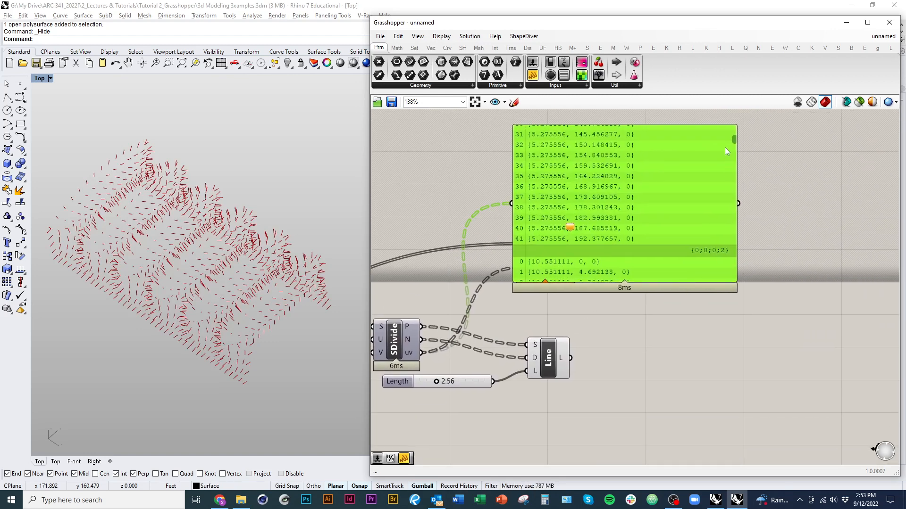
left_click_drag(733, 140, 740, 166)
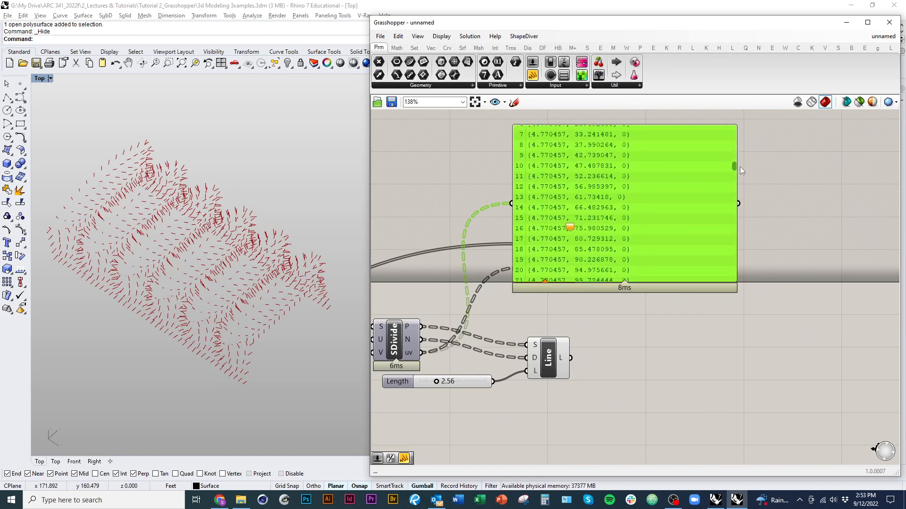
scroll(740, 166, "up", 5)
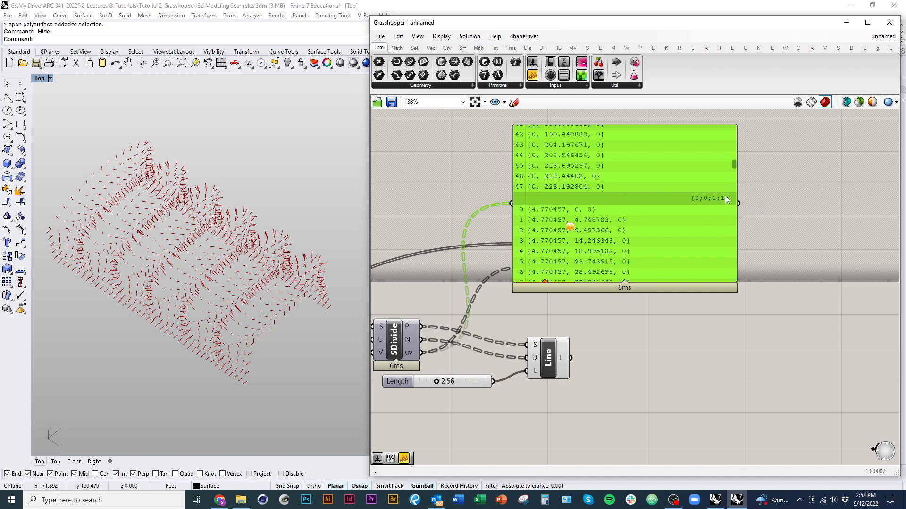
key("Delete")
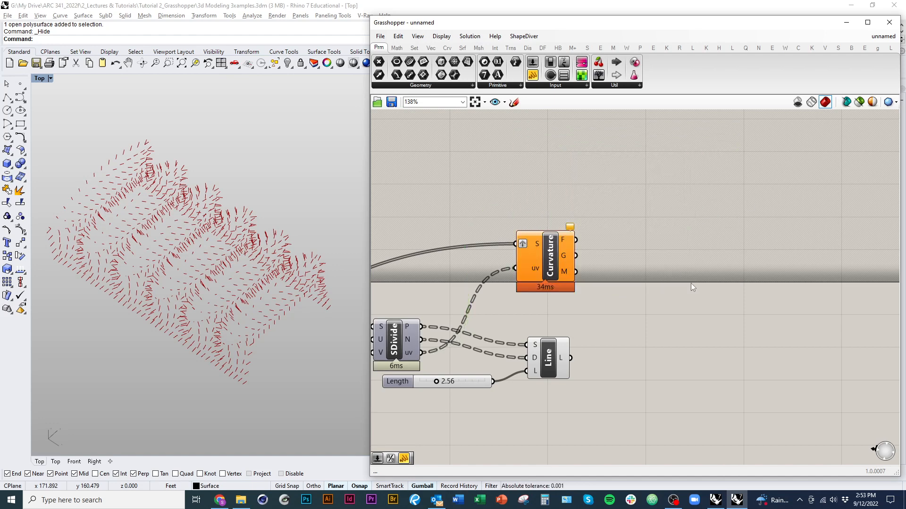
Step: Add a Shift Paths component beside Divide Surface and connect the uv output to its D input
double_click(645, 261)
type("shiftpaths")
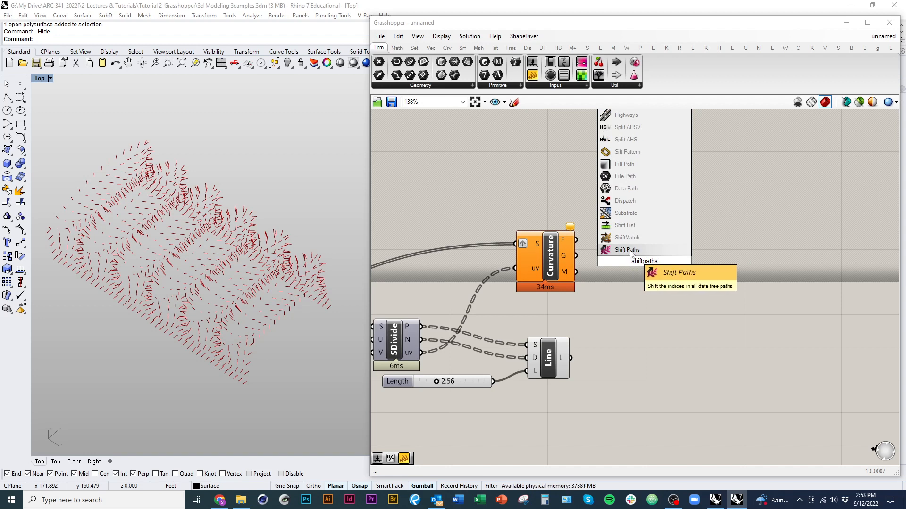
left_click(663, 253)
left_click_drag(648, 281, 409, 356)
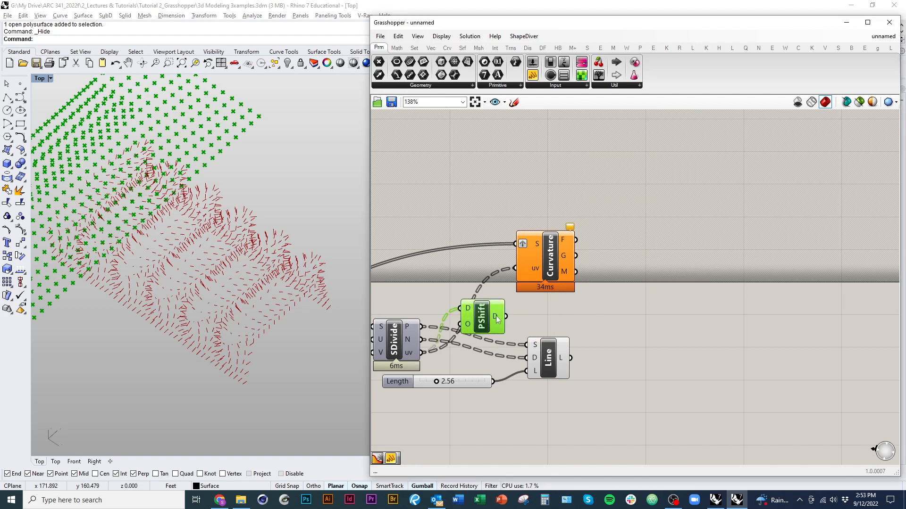
left_click(521, 322)
Step: Compare the path structures, place Shift Paths before Surface Curvature and connect its D output to the uv input in place of the direct wire
mouse_move(410, 353)
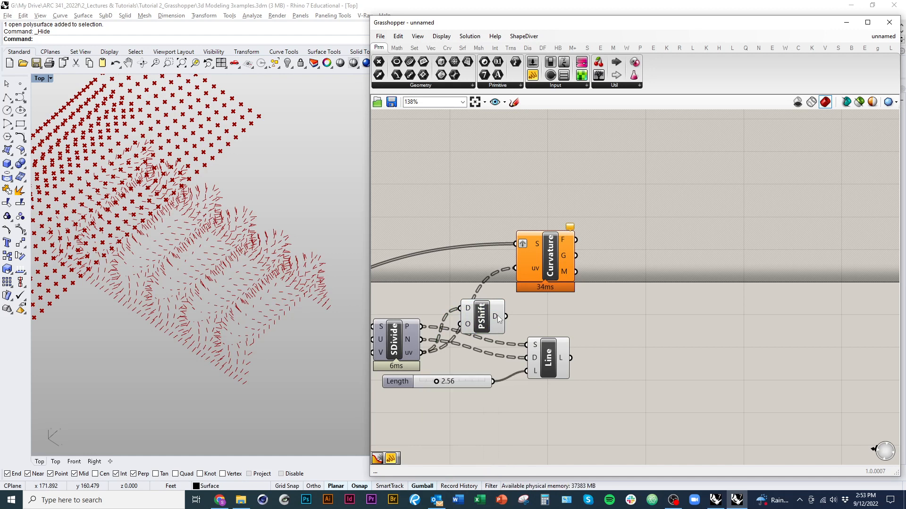
mouse_move(497, 315)
mouse_move(535, 244)
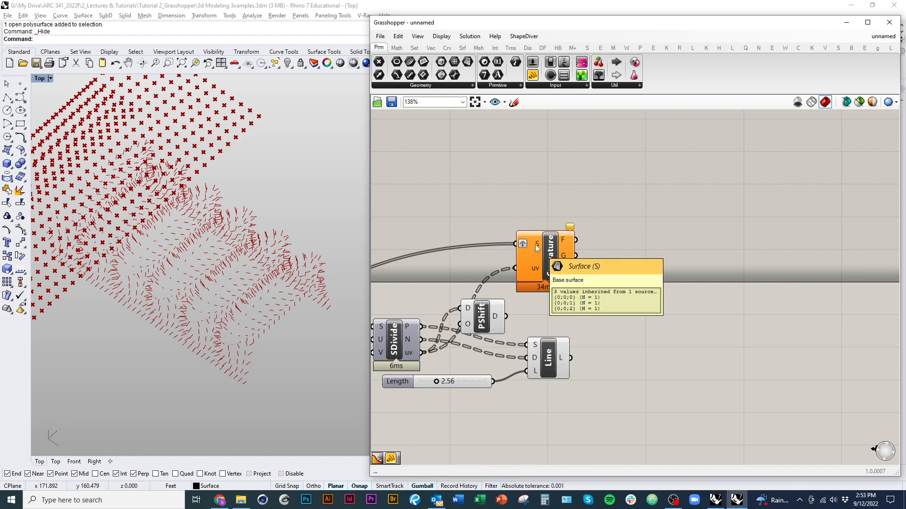
left_click_drag(535, 244, 558, 238)
left_click_drag(489, 330, 539, 261)
right_click_drag(528, 325, 578, 336)
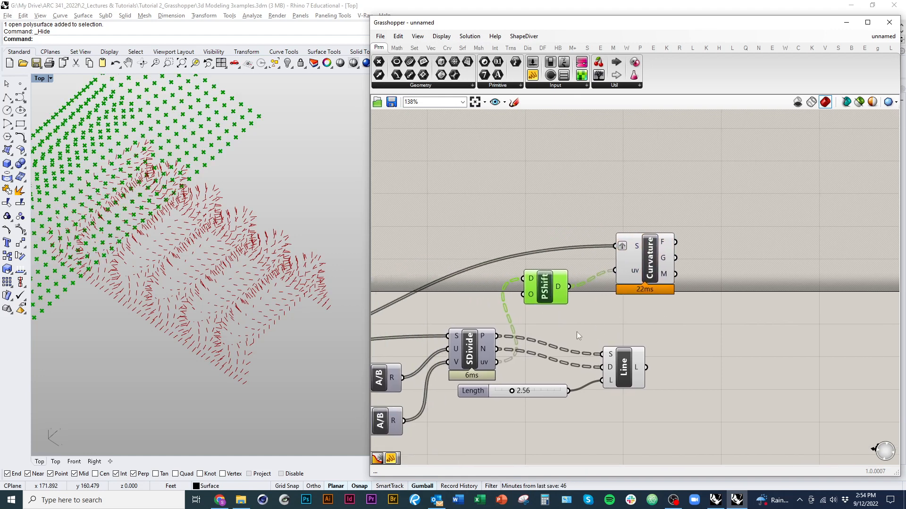
Step: Turn off the Shift Paths component's preview and clear the selection
right_click(545, 208)
left_click(545, 221)
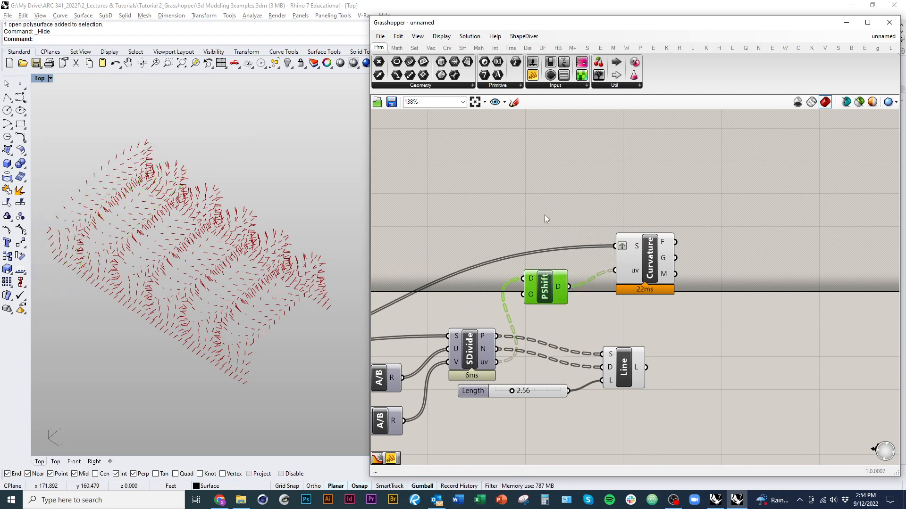
left_click(545, 218)
Step: Move the Line SDL component and its Length slider together farther from Divide Surface and deselect them
right_click_drag(646, 268, 433, 347)
left_click(624, 278)
left_click_drag(532, 428, 455, 344)
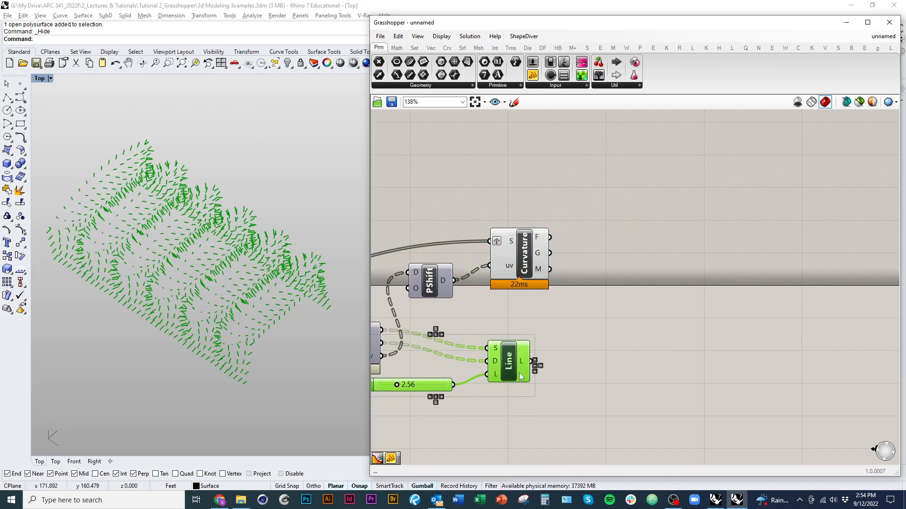
left_click_drag(520, 374, 600, 374)
left_click(564, 332)
right_click_drag(560, 339, 628, 327)
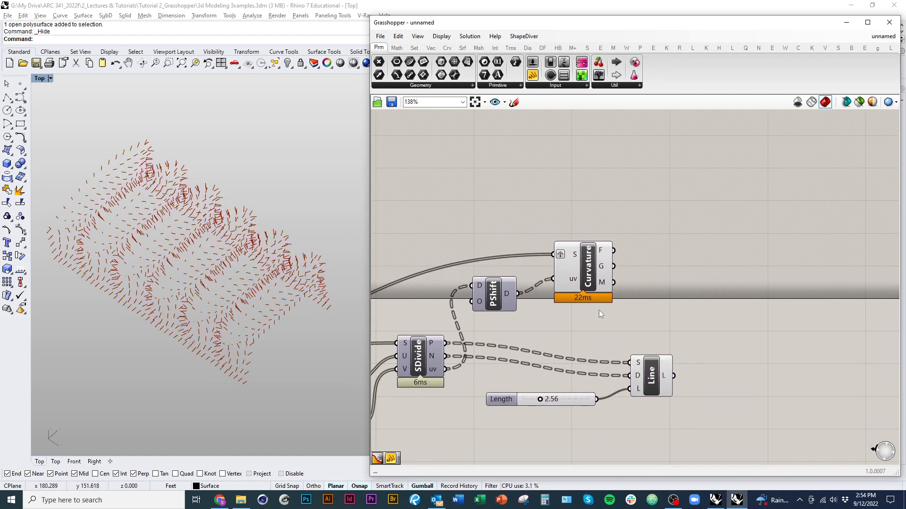
Step: Move Surface Curvature farther from Shift Paths, shift both components away from Divide Surface, and deselect them
left_click_drag(592, 272, 603, 277)
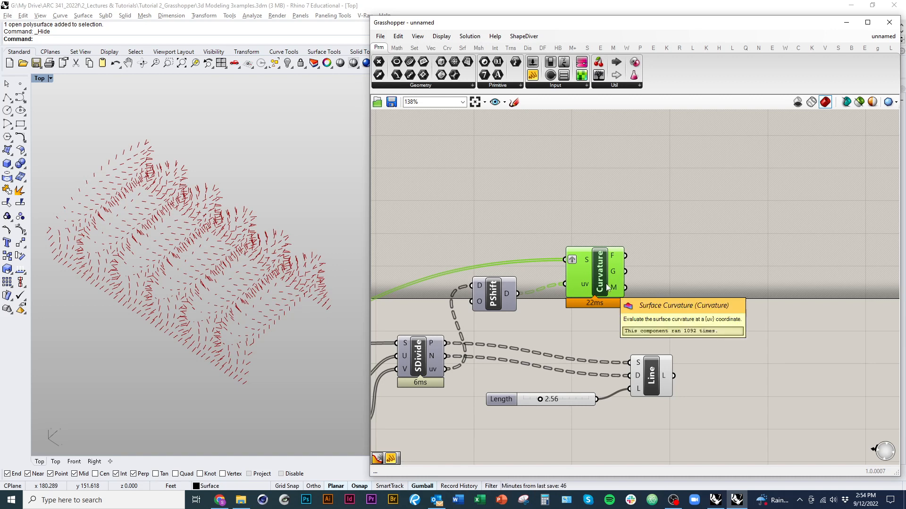
scroll(668, 276, "down", 3)
left_click_drag(673, 281, 542, 211)
left_click_drag(648, 241, 673, 252)
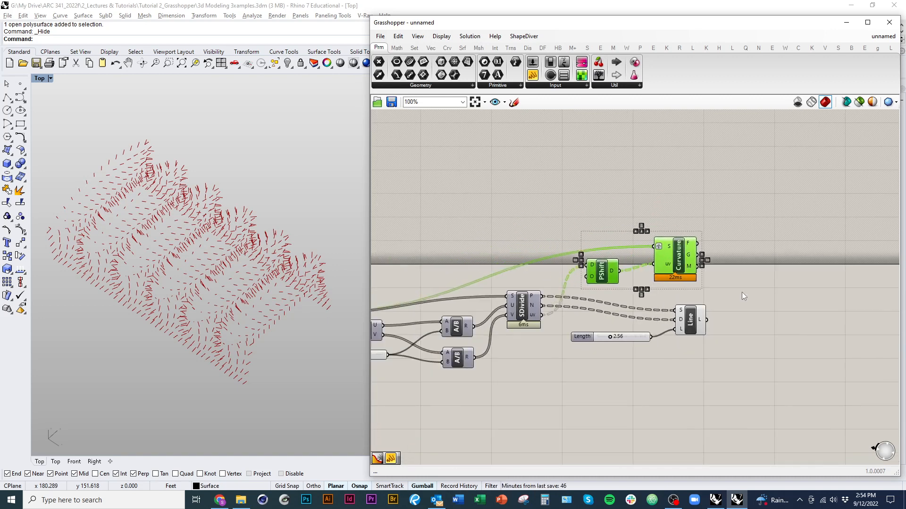
left_click(741, 292)
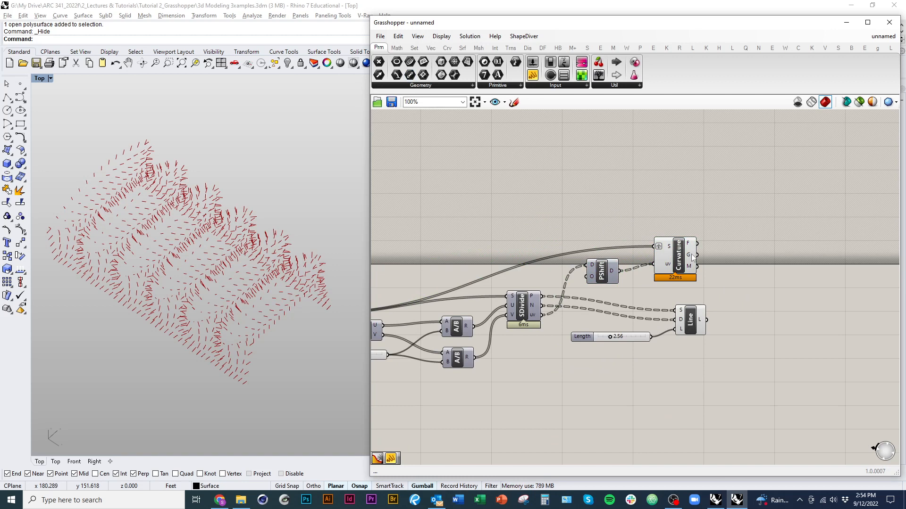
Step: Add a Panel beside Surface Curvature, connect the Gaussian (G) output to it, and inspect the Gaussian and Mean outputs
mouse_move(692, 257)
left_click(533, 75)
left_click(753, 204)
scroll(737, 306, "up", 3)
right_click_drag(736, 306, 644, 319)
left_click_drag(579, 235, 661, 193)
right_click_drag(657, 242, 629, 257)
mouse_move(536, 251)
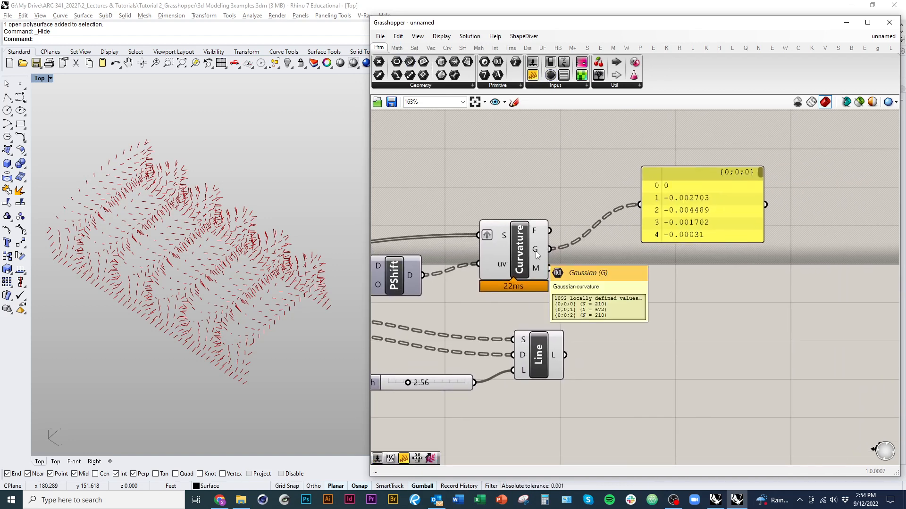
mouse_move(537, 275)
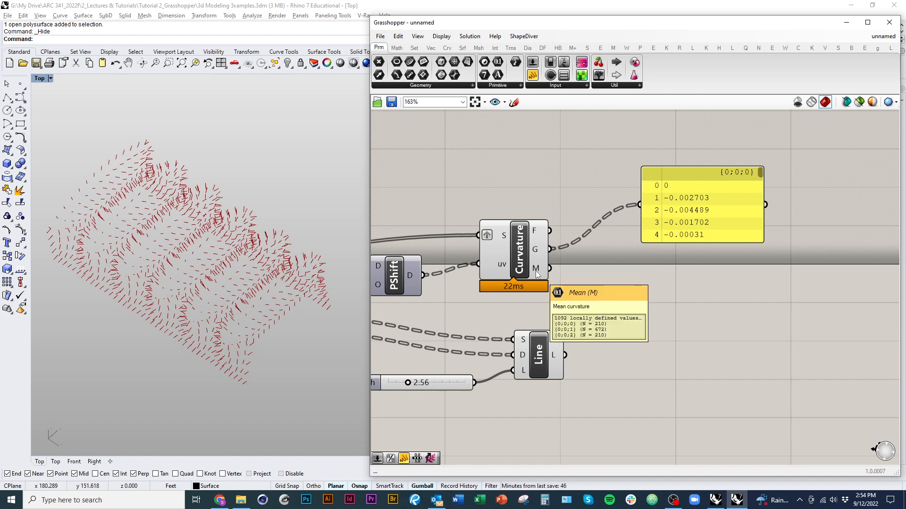
Step: Enlarge the panel, look through the Gaussian curvature values, and delete the panel
right_click_drag(635, 285, 577, 306)
left_click_drag(649, 233, 698, 379)
scroll(655, 242, "down", 1)
left_click_drag(723, 197, 698, 292)
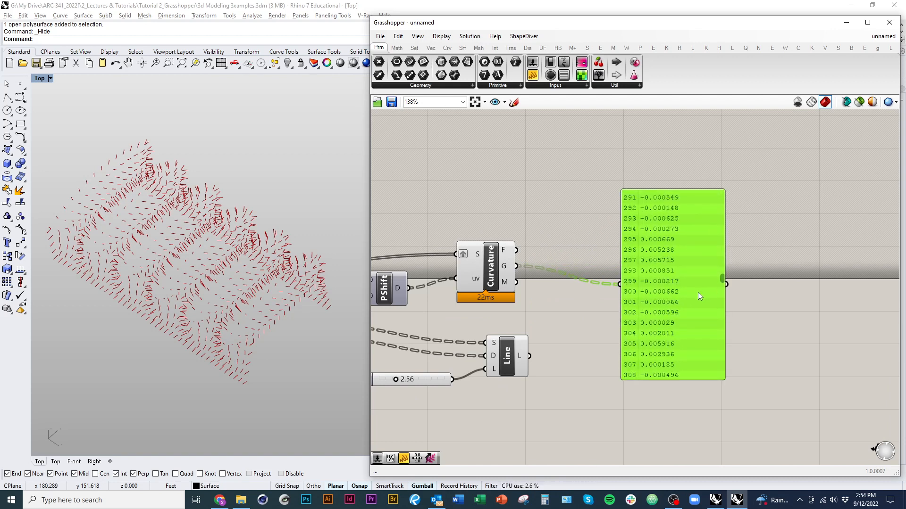
key("Delete")
right_click_drag(640, 309, 704, 294)
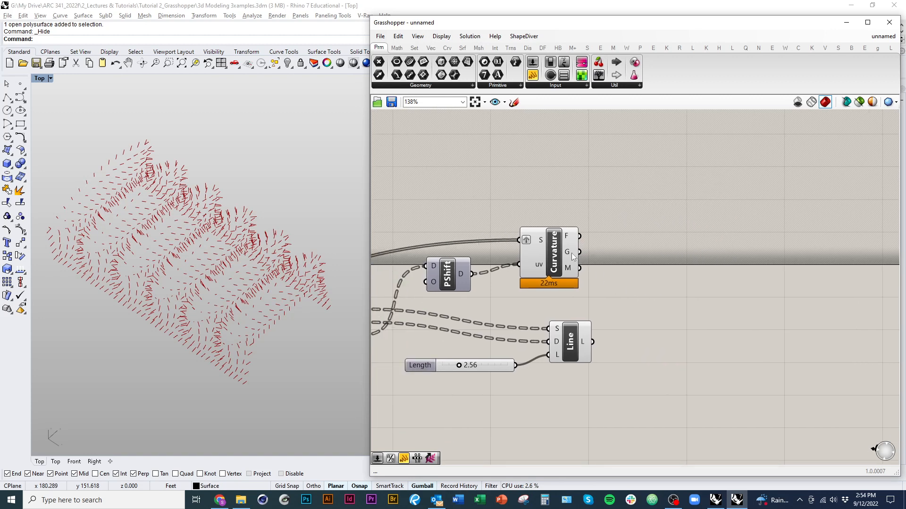
Step: Add a Bounds component after Surface Curvature and connect the Gaussian (G) output to its N input
mouse_move(572, 255)
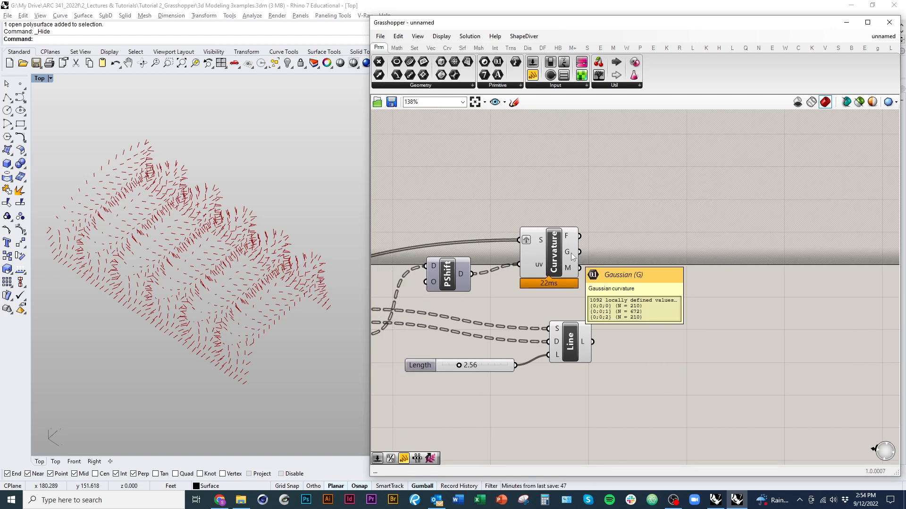
scroll(522, 147, "down", 2)
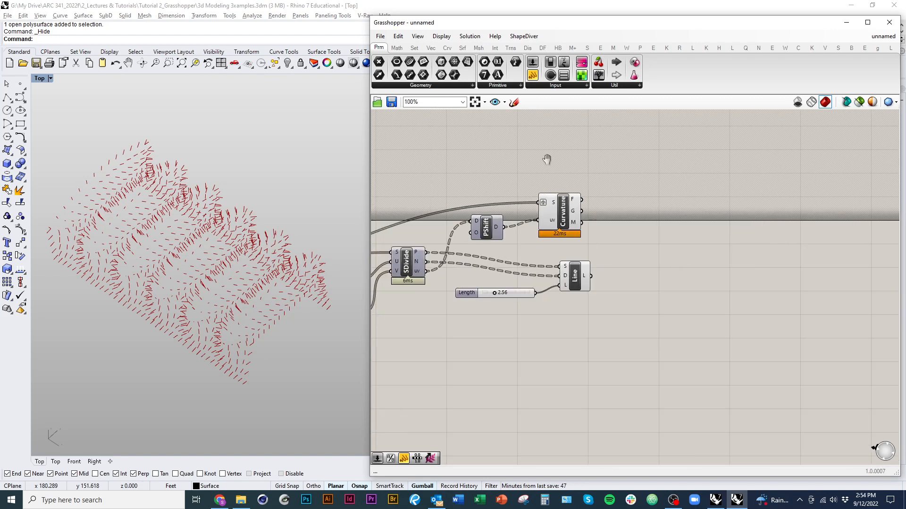
right_click_drag(546, 157, 581, 210)
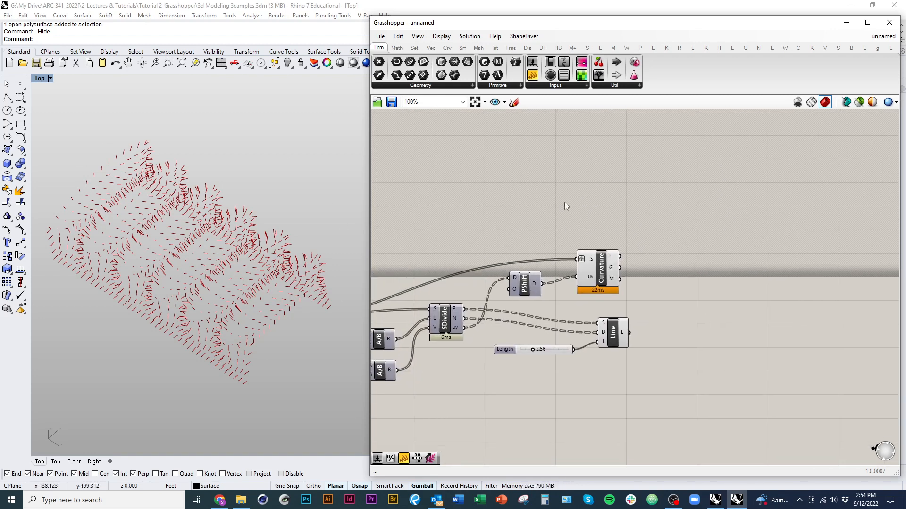
right_click_drag(622, 269, 565, 230)
mouse_move(562, 230)
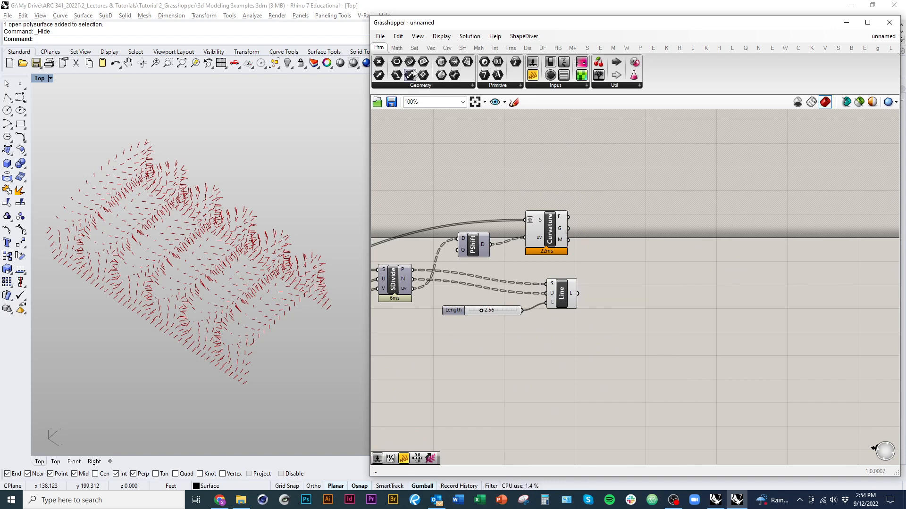
left_click(400, 50)
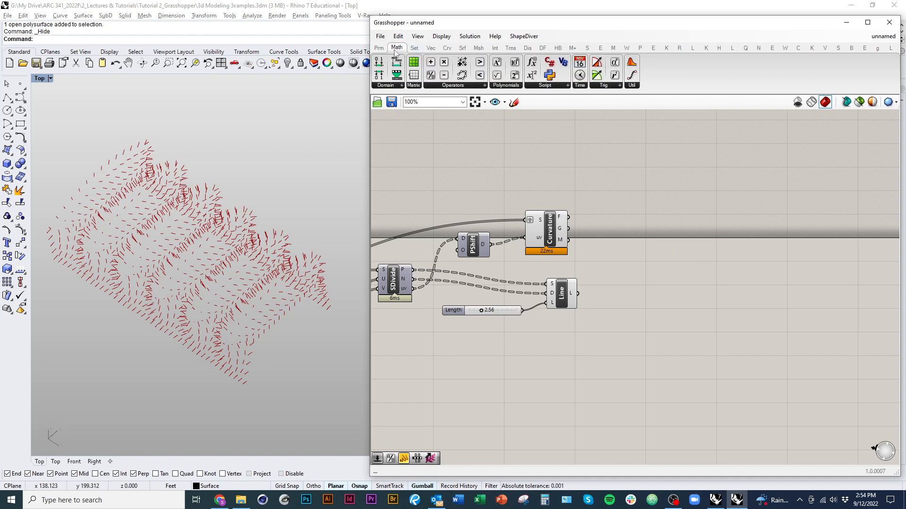
left_click(391, 90)
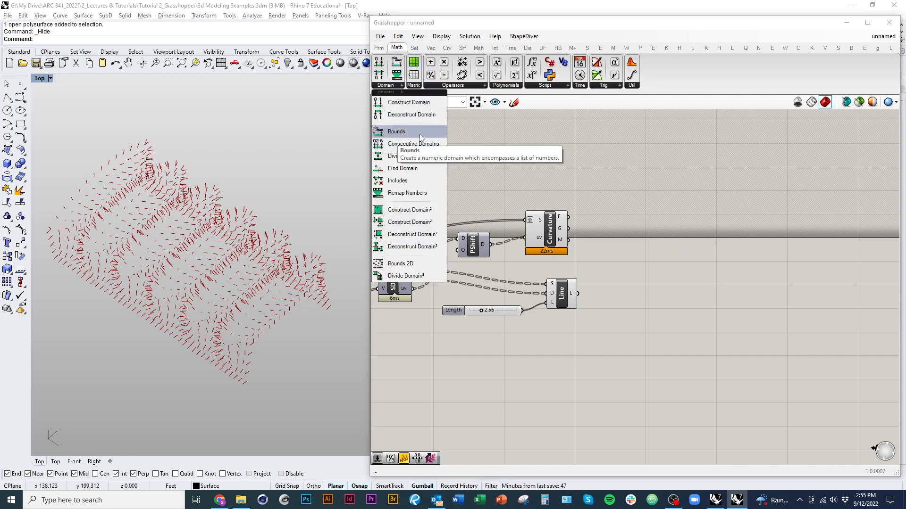
left_click_drag(420, 133, 567, 230)
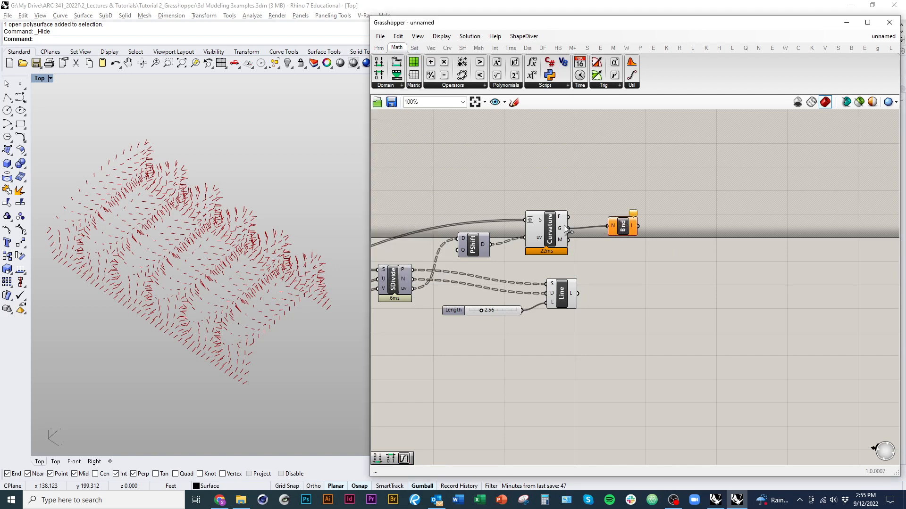
right_click_drag(631, 230, 536, 238)
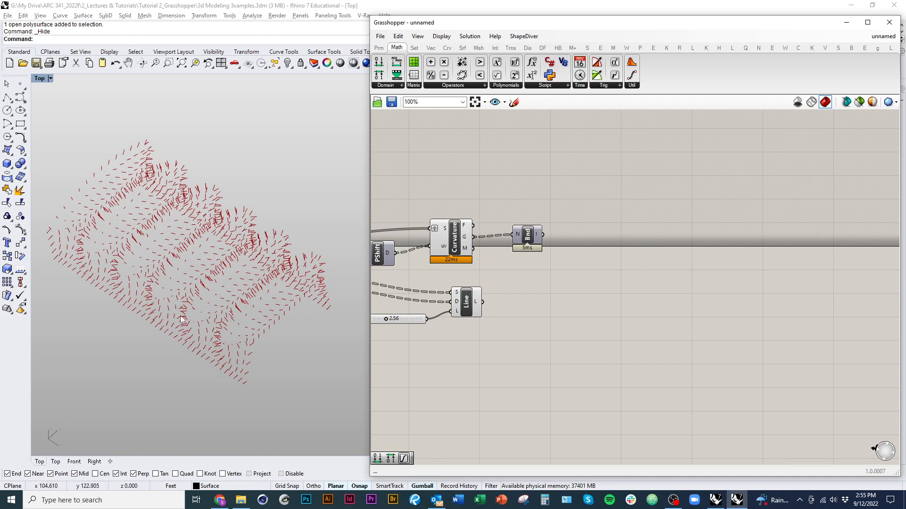
Step: Move the Line SDL component and its Length slider lower, and space Bounds farther from Surface Curvature
right_click_drag(489, 356, 635, 358)
left_click_drag(635, 358, 562, 324)
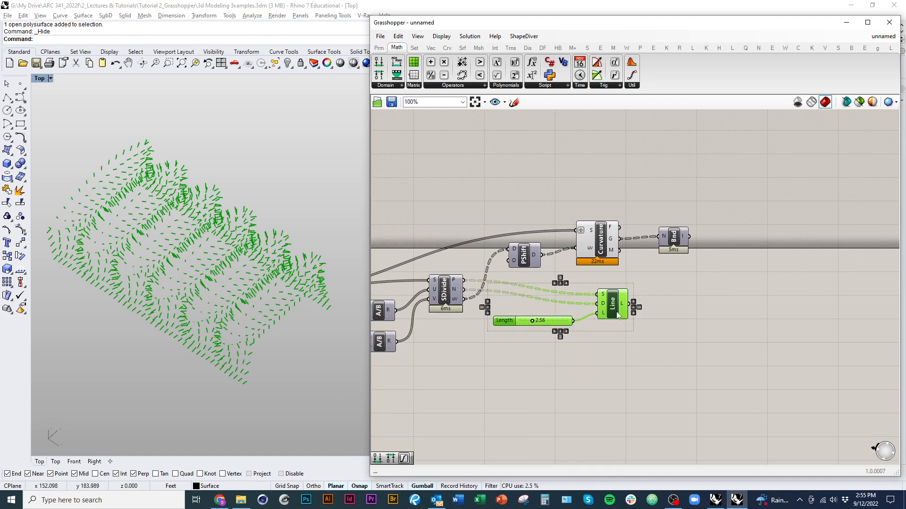
left_click_drag(617, 315, 607, 329)
left_click_drag(676, 246, 685, 245)
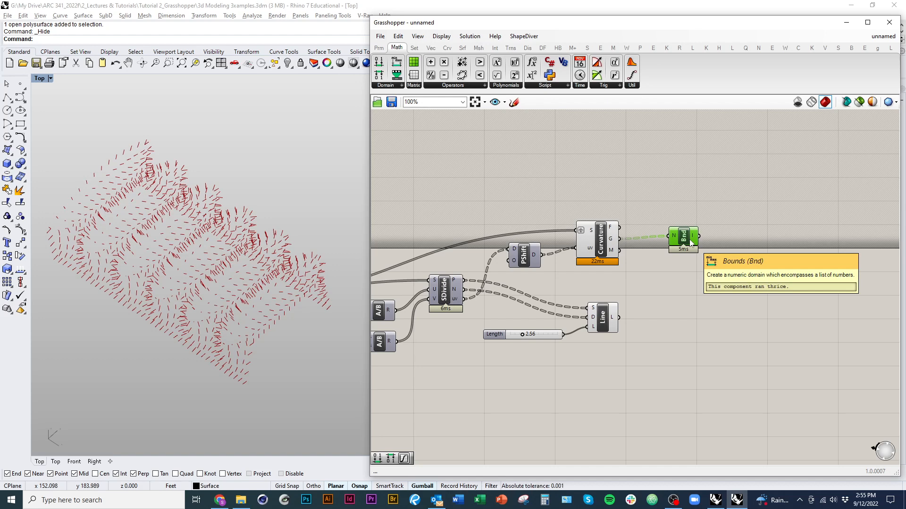
Step: Add a Deconstruct Domain component after Bounds and move both components closer to Surface Curvature
left_click(391, 86)
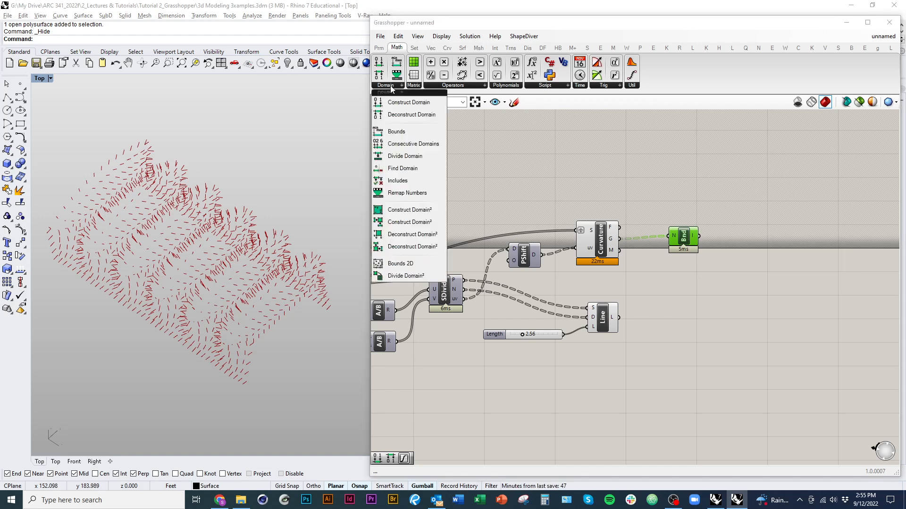
left_click(403, 115)
left_click(739, 240)
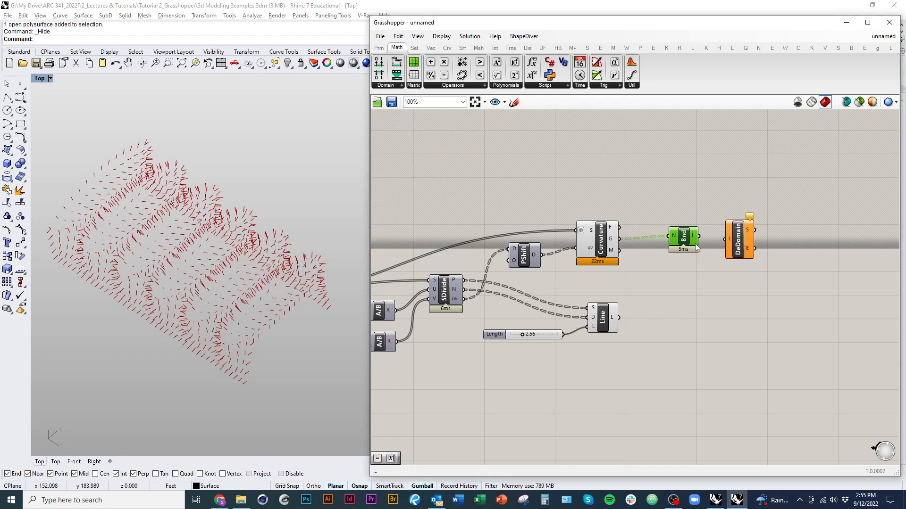
mouse_move(698, 251)
left_mouse_down()
mouse_move(683, 252)
mouse_move(725, 256)
mouse_move(715, 257)
left_mouse_up()
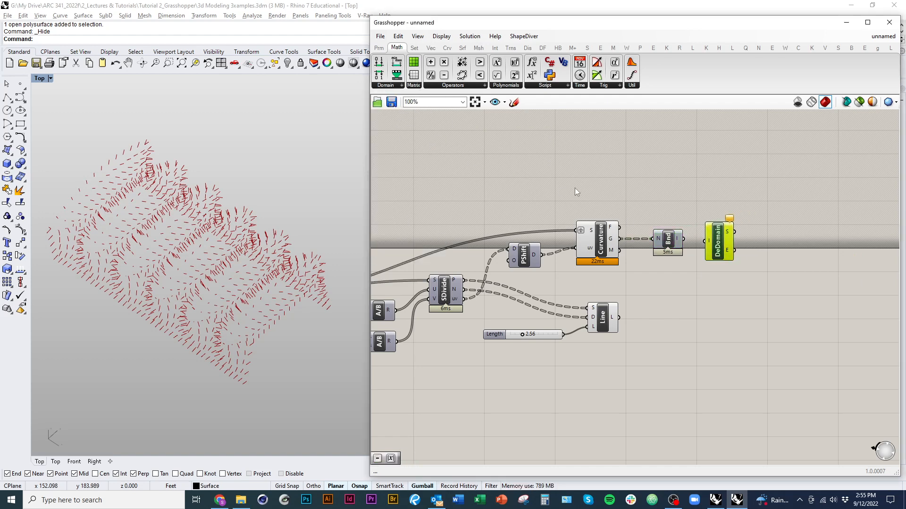
left_click(396, 87)
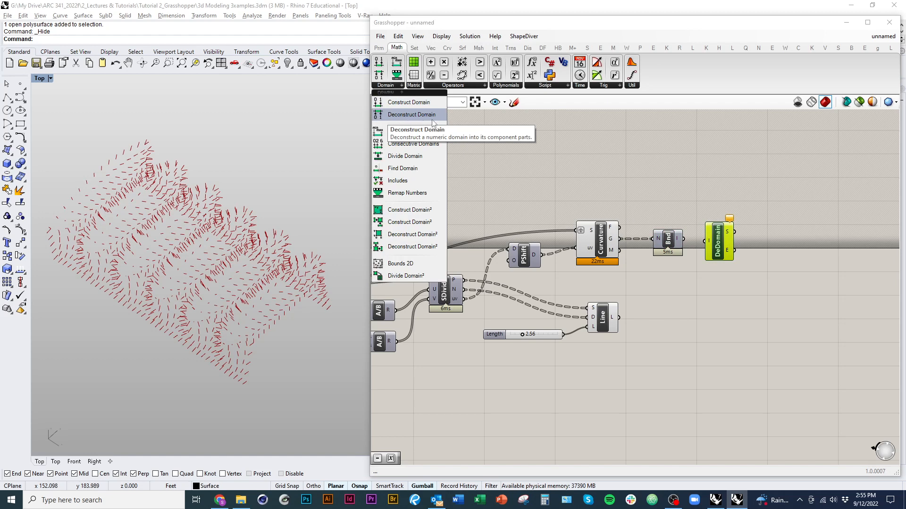
left_click(639, 253)
Step: Add a Panel above Deconstruct Domain and connect the Bounds I output to it
scroll(692, 254, "up", 2)
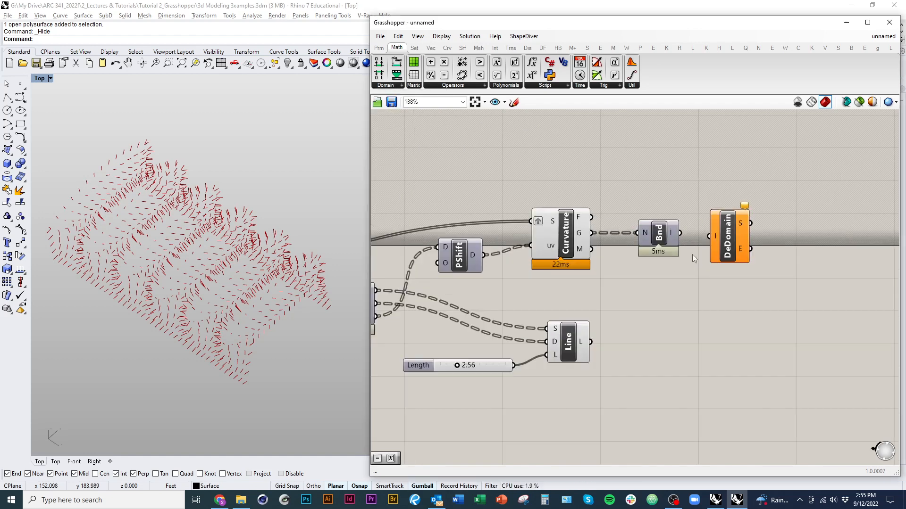
left_click(378, 47)
left_click_drag(533, 74, 720, 150)
left_click_drag(680, 233, 682, 156)
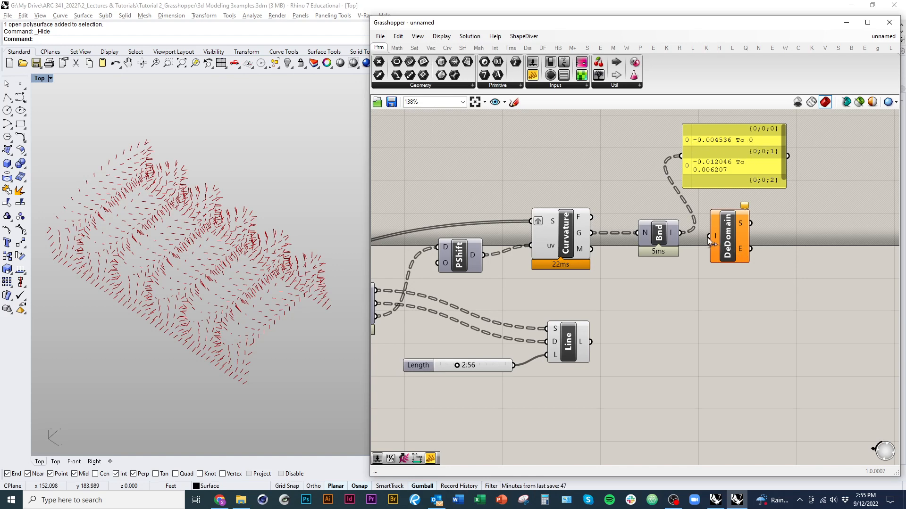
Step: Connect the Bounds I output to Deconstruct Domain's I input and move the panel clear of the components
left_click_drag(709, 235, 680, 233)
right_click_drag(718, 268, 616, 275)
left_click_drag(629, 170, 769, 165)
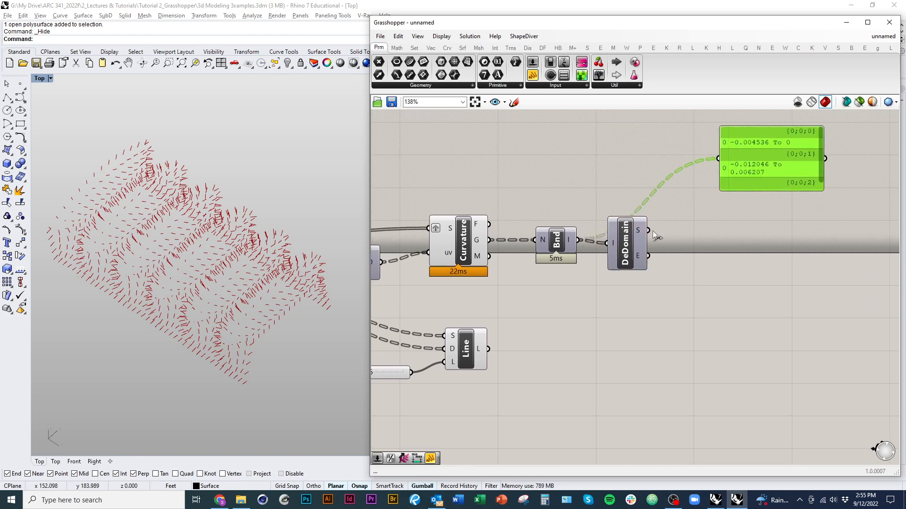
Step: Display Deconstruct Domain's S and E outputs in two separate panels stacked beside the component
left_click_drag(648, 230, 770, 265)
left_click_drag(724, 240, 642, 263)
left_click(657, 289)
scroll(657, 292, "down", 1)
right_click_drag(652, 304, 604, 310)
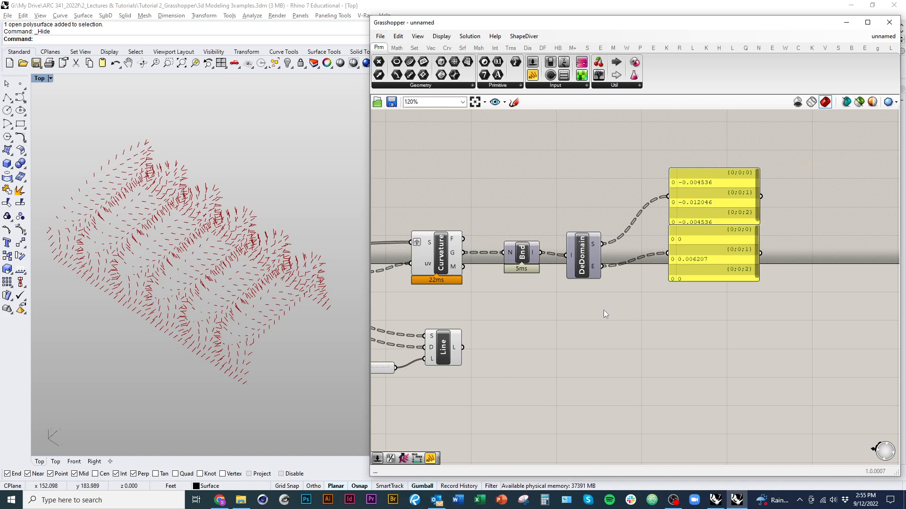
Step: Add a Gradient component below the panels and connect Deconstruct Domain's S and E outputs to its L0 and L1 inputs
left_click(587, 85)
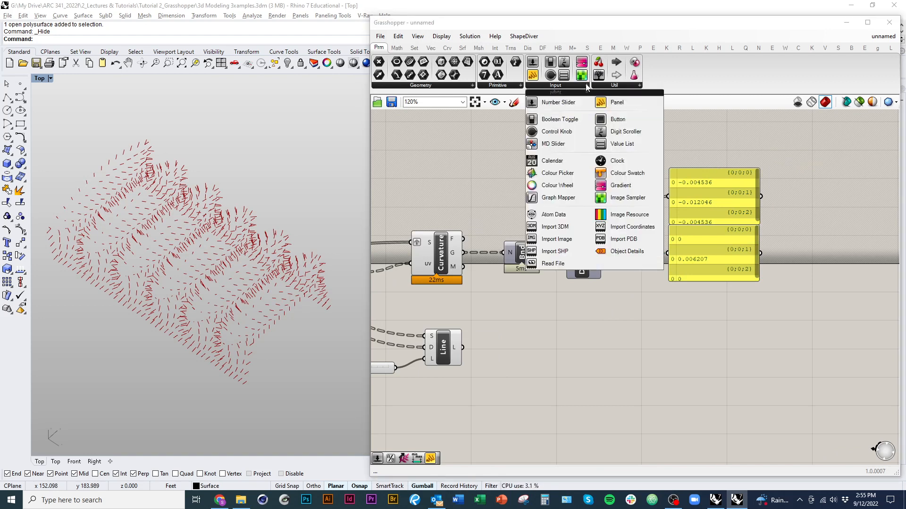
left_click(620, 185)
left_click(678, 306)
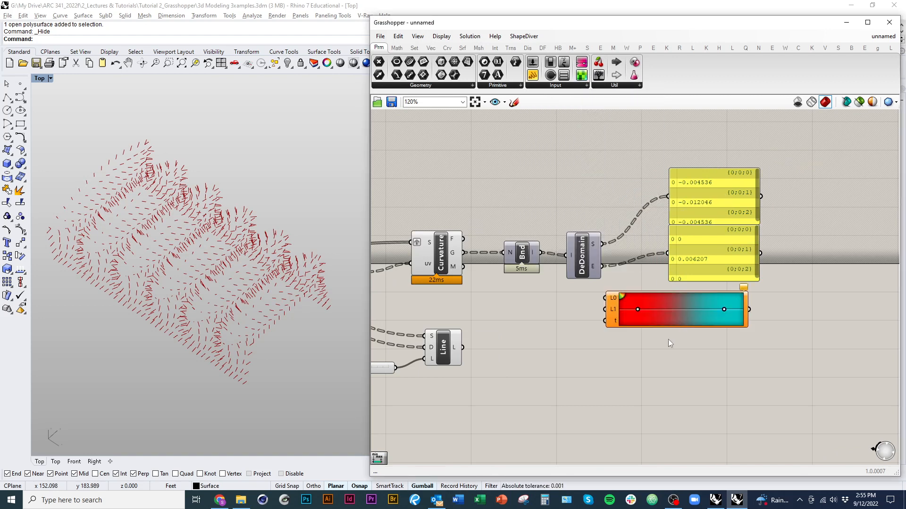
left_click_drag(651, 323, 675, 321)
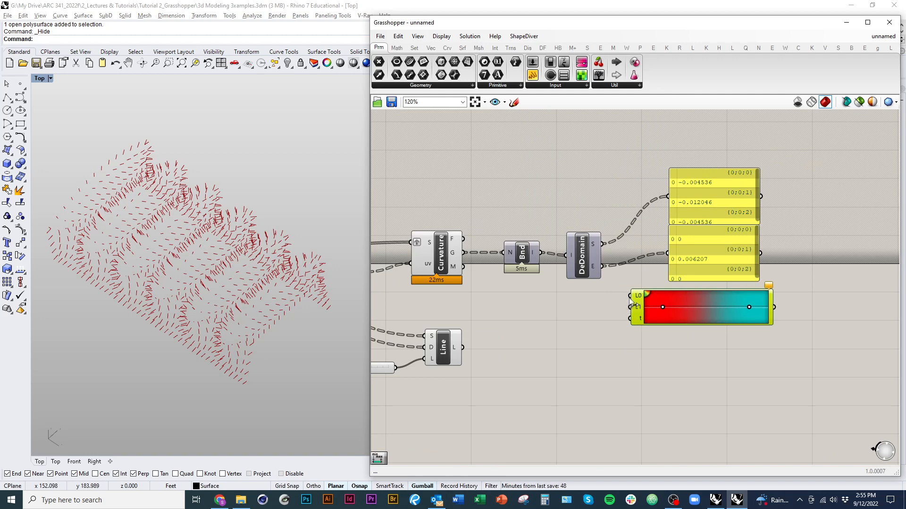
left_click_drag(630, 296, 606, 242)
left_click_drag(603, 267, 630, 307)
Step: Reposition the Gradient and connect Surface Curvature's Gaussian (G) output to its t input
left_click_drag(688, 325, 708, 312)
right_click_drag(685, 341, 660, 319)
left_click_drag(489, 249, 486, 251)
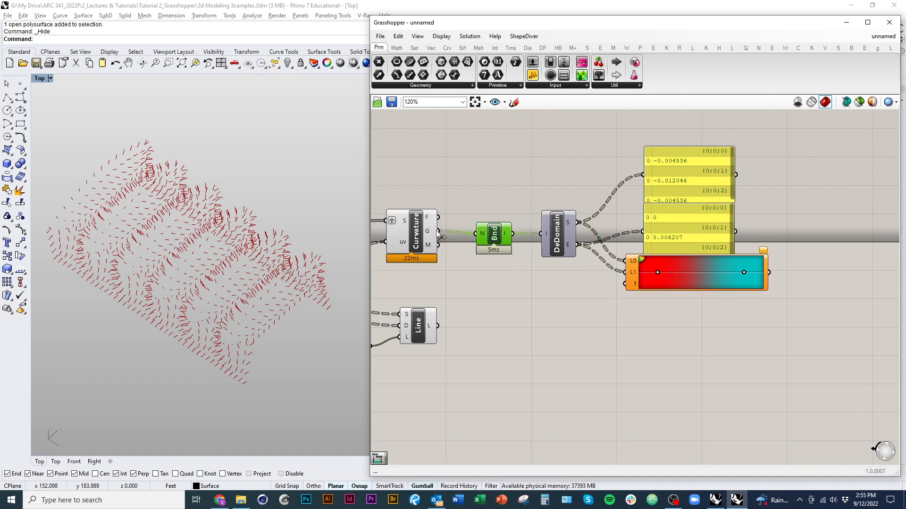
left_click_drag(431, 231, 625, 284)
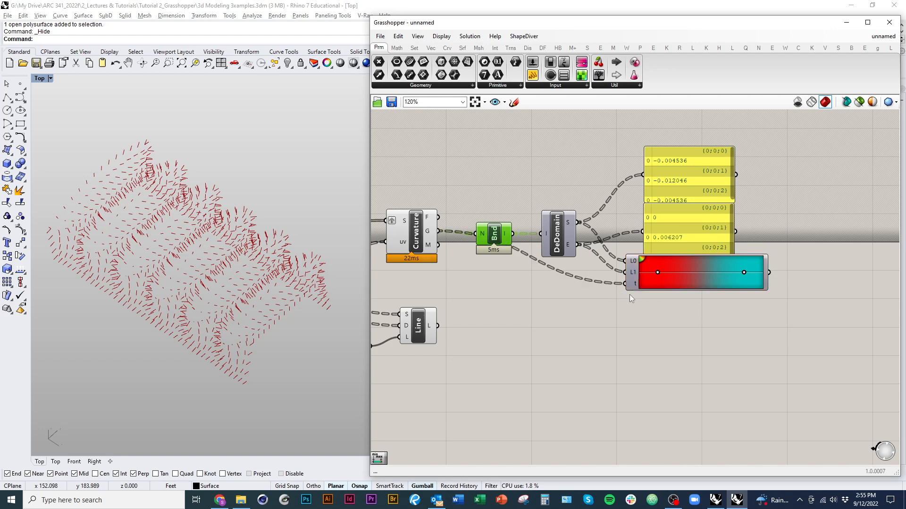
Step: Delete the two panels attached to Deconstruct Domain's S and E outputs
right_click_drag(609, 350, 577, 361)
left_click_drag(649, 231, 624, 232)
key("Delete")
left_click(636, 195)
key("Delete")
right_click_drag(563, 317, 647, 307)
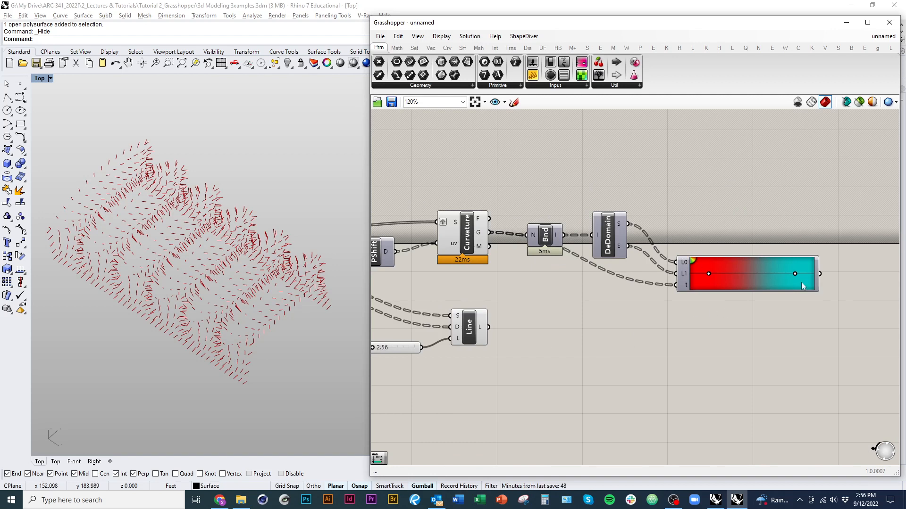
Step: Add a Custom Preview component beyond the Gradient and connect the Line SDL output to its G input
double_click(617, 350)
type("preview")
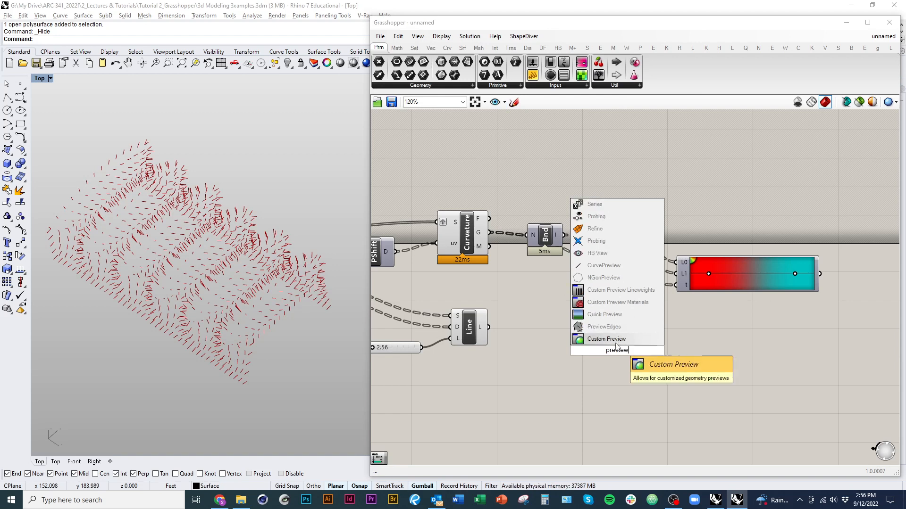
key("Return")
left_click_drag(609, 349, 476, 325)
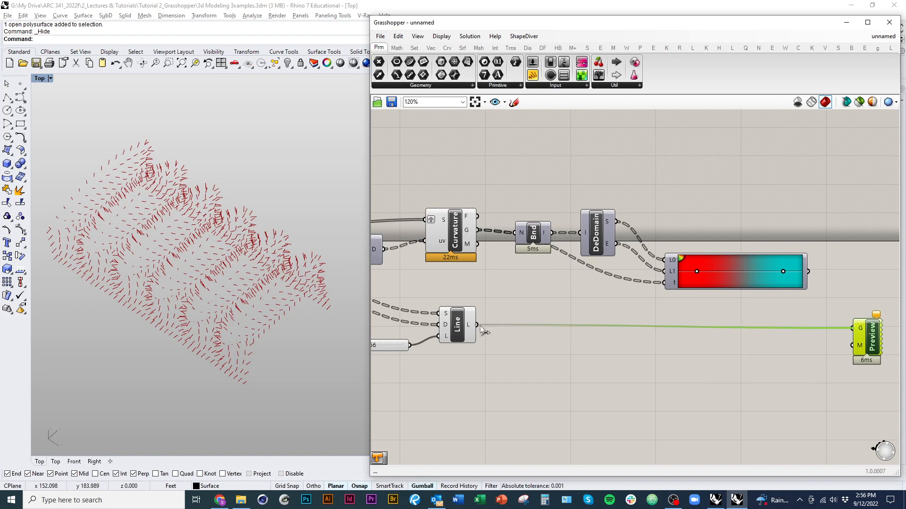
Step: Connect the Gradient output to Custom Preview's Material (M) input and deselect the component
right_click_drag(729, 358, 571, 355)
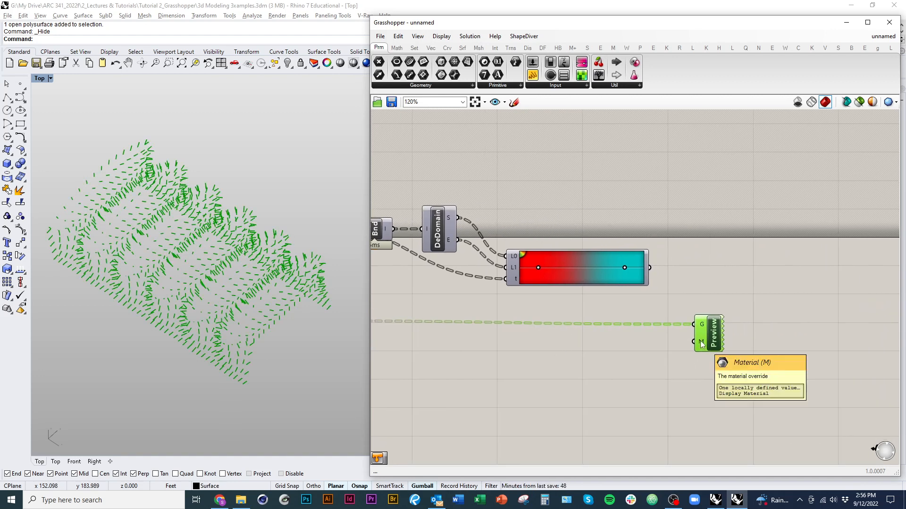
left_click(712, 388)
left_click_drag(694, 342, 650, 267)
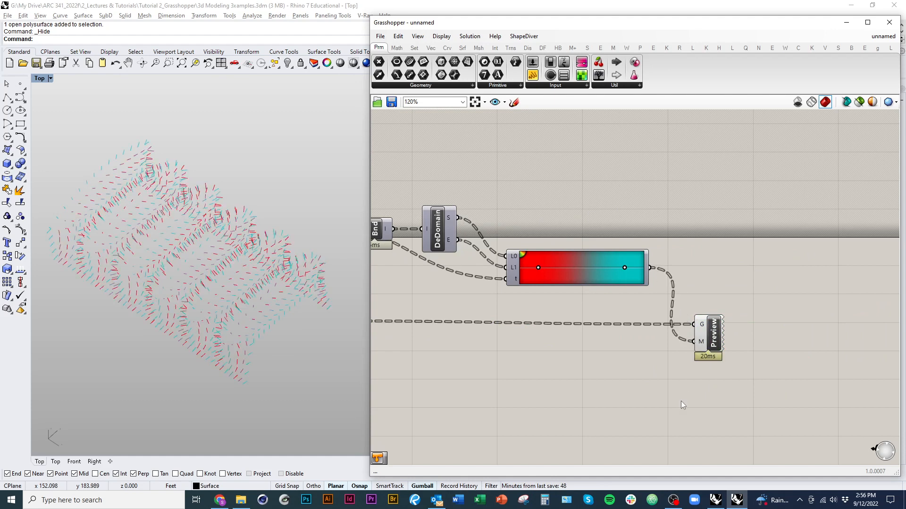
Step: Reposition Custom Preview further up and away from the Gradient, and set the Length slider feeding Line SDL to 4.10
left_click_drag(713, 341, 721, 325)
left_click(681, 369)
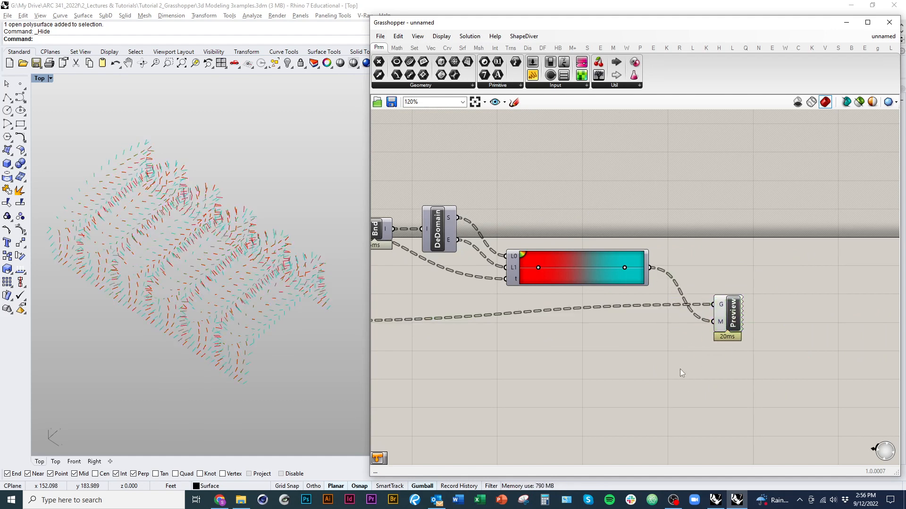
scroll(703, 363, "down", 3)
scroll(623, 329, "up", 6)
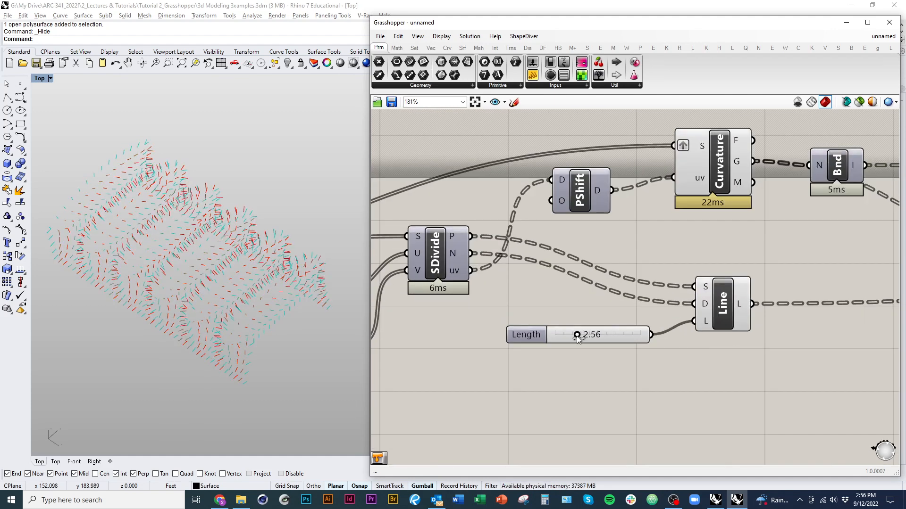
left_click_drag(575, 335, 590, 337)
Step: Set the slider feeding the B inputs of both Division components to 2.46
right_click_drag(499, 357, 713, 347)
scroll(669, 359, "down", 2)
scroll(471, 316, "up", 5)
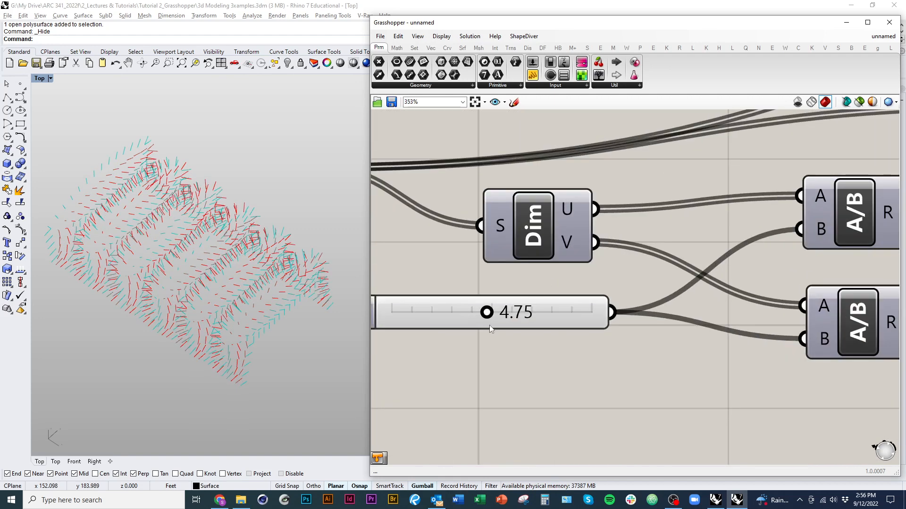
left_click_drag(485, 311, 442, 319)
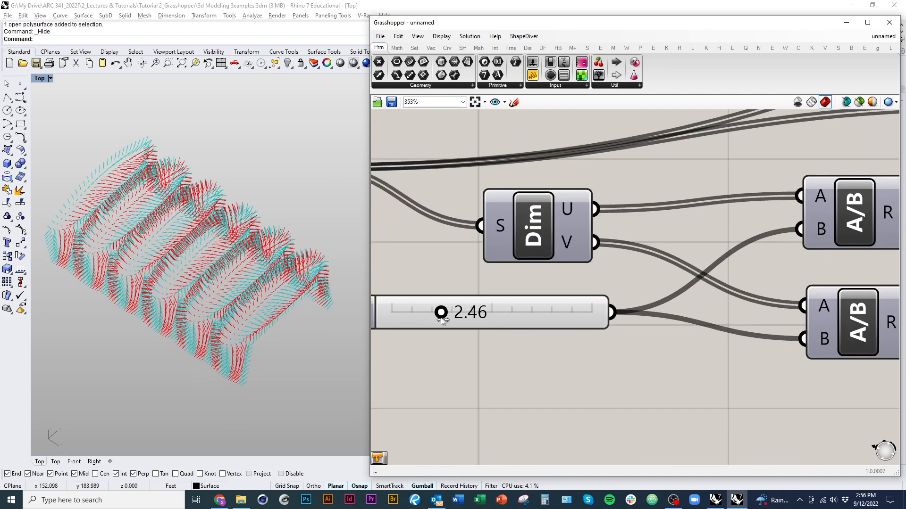
Step: Apply the red-orange-yellow-to-blue preset to the Gradient component
scroll(261, 347, "down", 6)
right_click_drag(261, 347, 275, 309)
scroll(434, 342, "down", 5)
right_click_drag(742, 392, 536, 393)
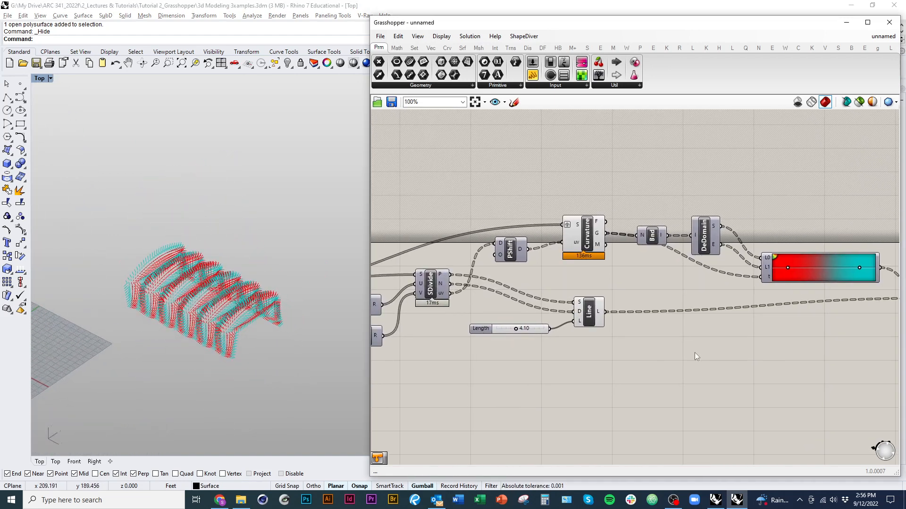
right_click_drag(703, 351, 565, 369)
right_click(686, 294)
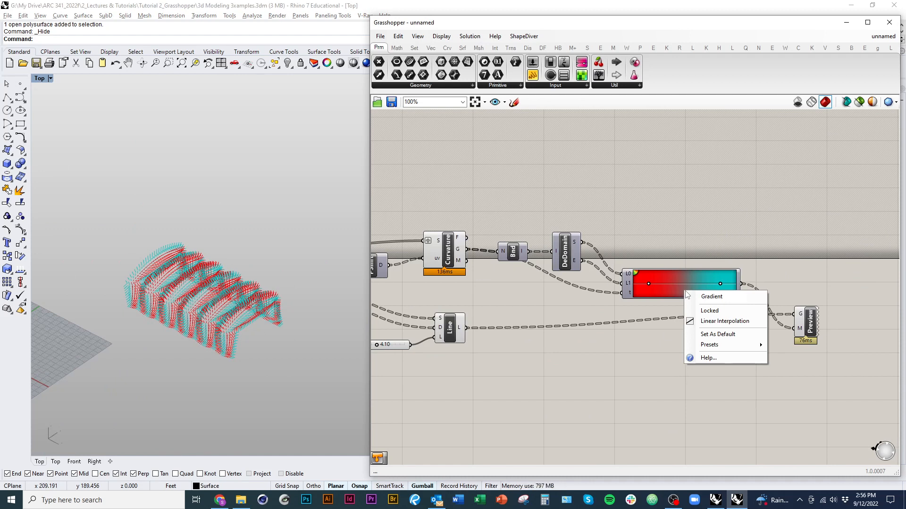
mouse_move(723, 349)
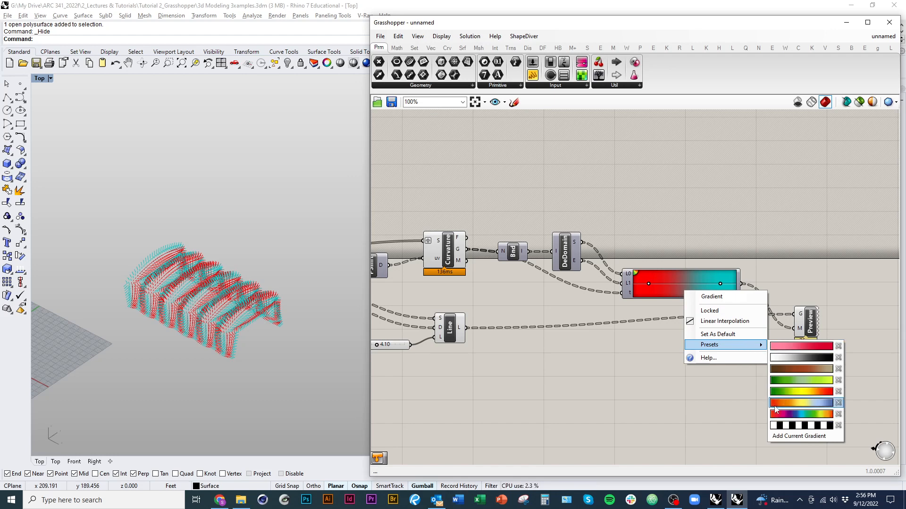
left_click(811, 405)
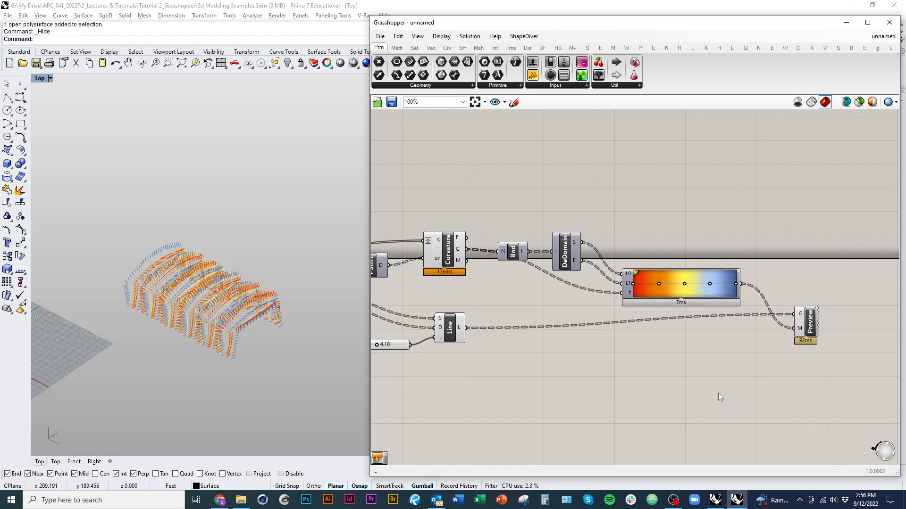
Step: Inspect the coloured normals in the viewport and move the Bounds component clear of the Gaussian curvature wire
scroll(205, 311, "up", 8)
mouse_move(206, 310)
right_mouse_down()
mouse_move(269, 326)
mouse_move(202, 308)
right_mouse_up()
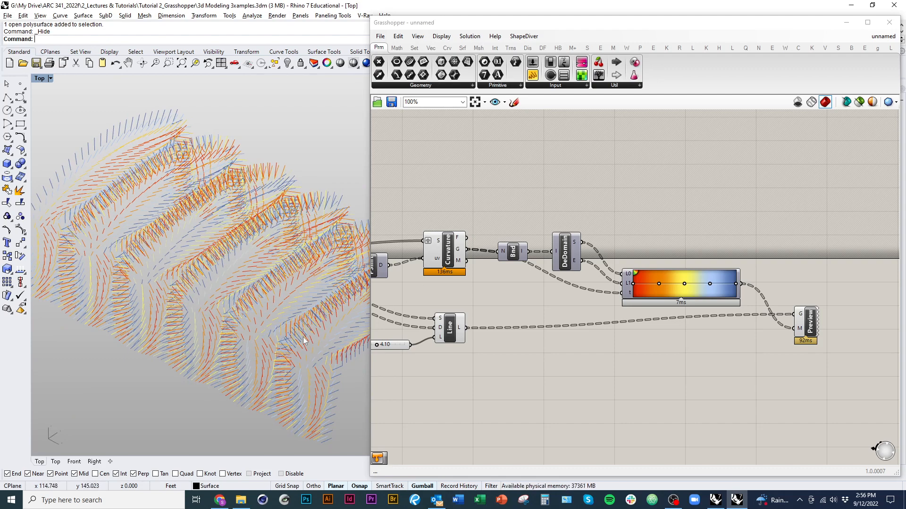
right_click_drag(303, 337, 324, 332)
scroll(243, 341, "down", 6)
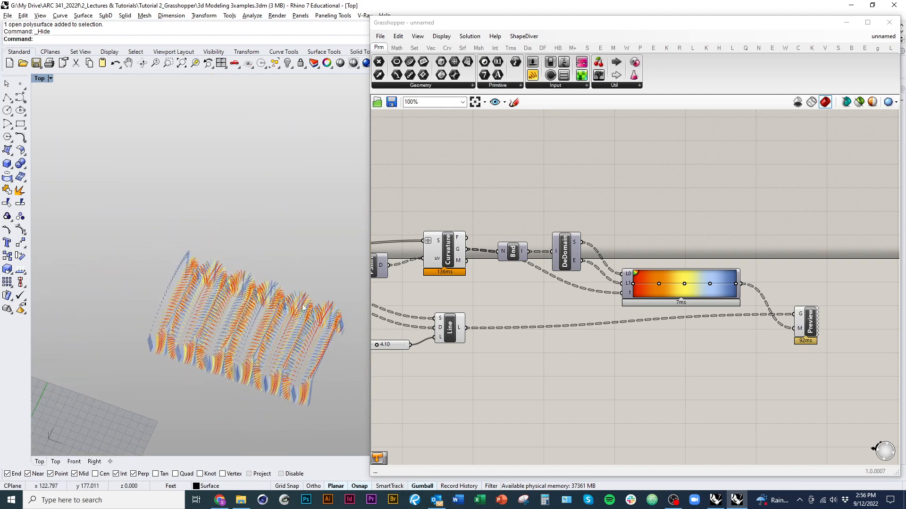
left_click_drag(525, 252, 517, 243)
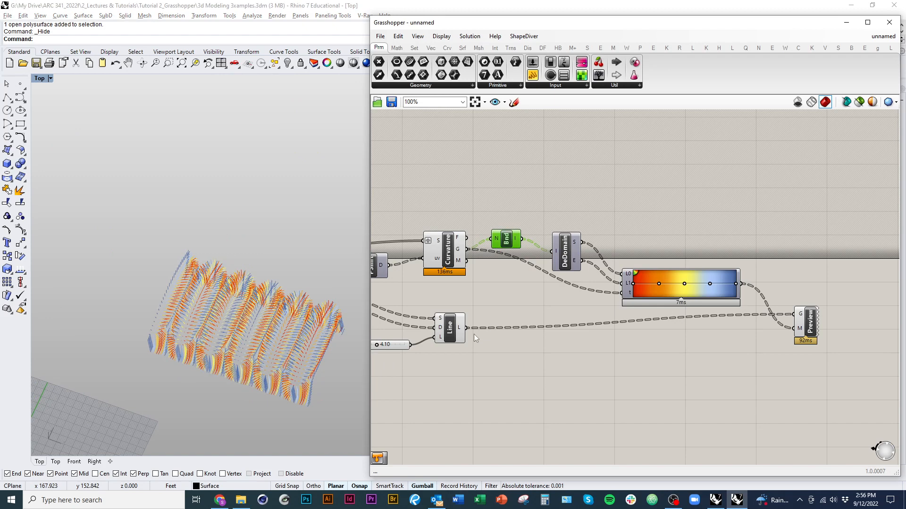
Step: Flatten Line SDL's L output and Surface Curvature's Gaussian (G) output
mouse_move(460, 254)
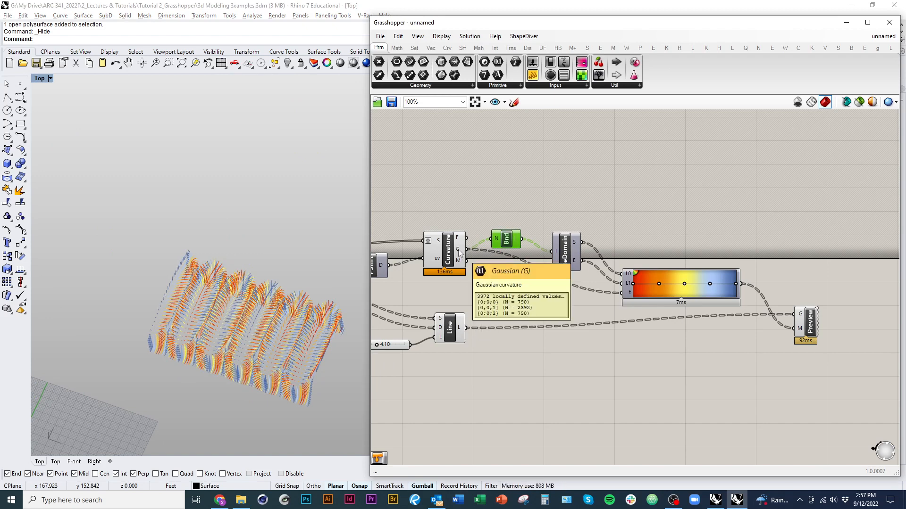
mouse_move(461, 328)
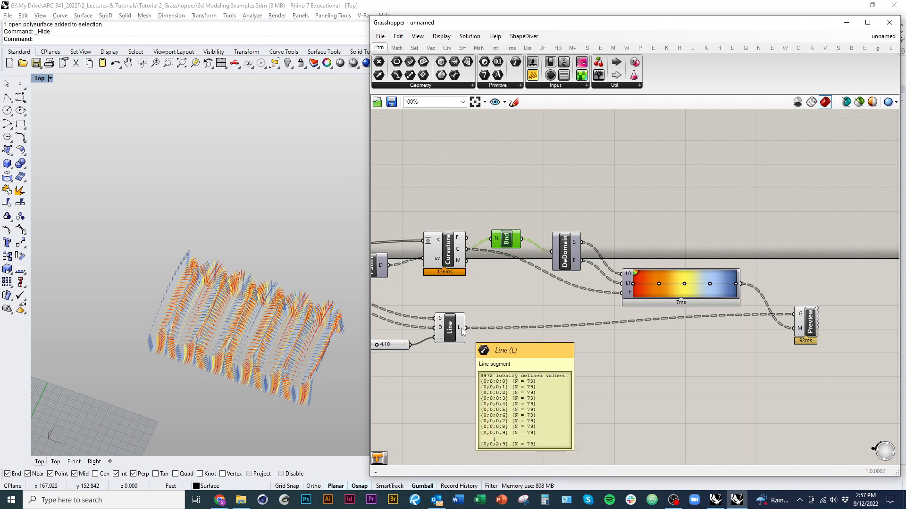
right_click(462, 330)
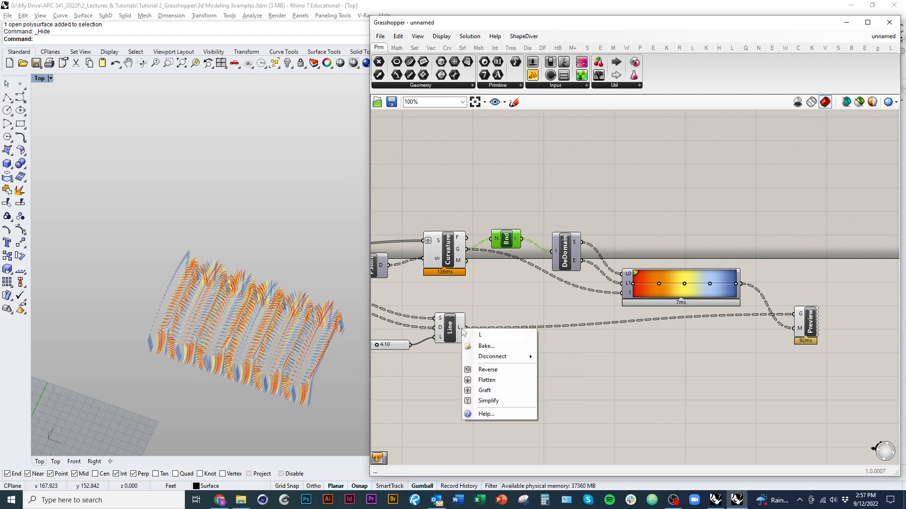
left_click(486, 380)
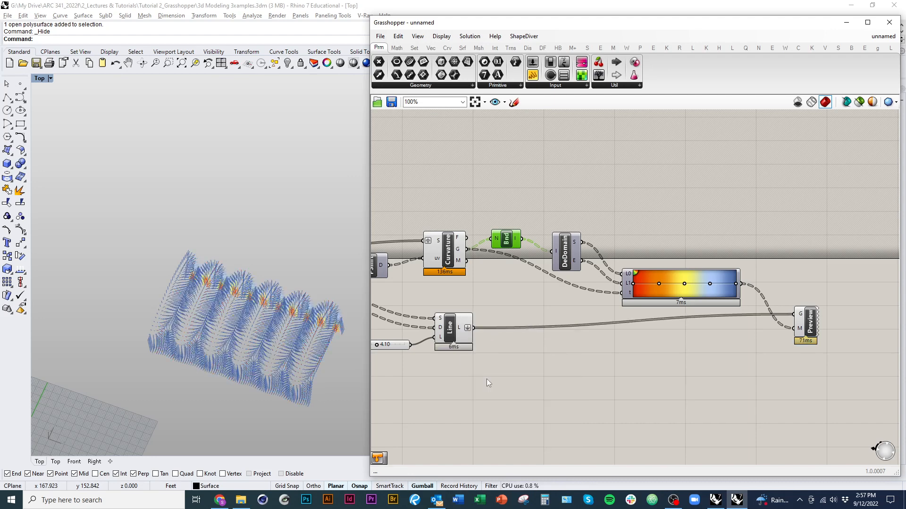
right_click(459, 253)
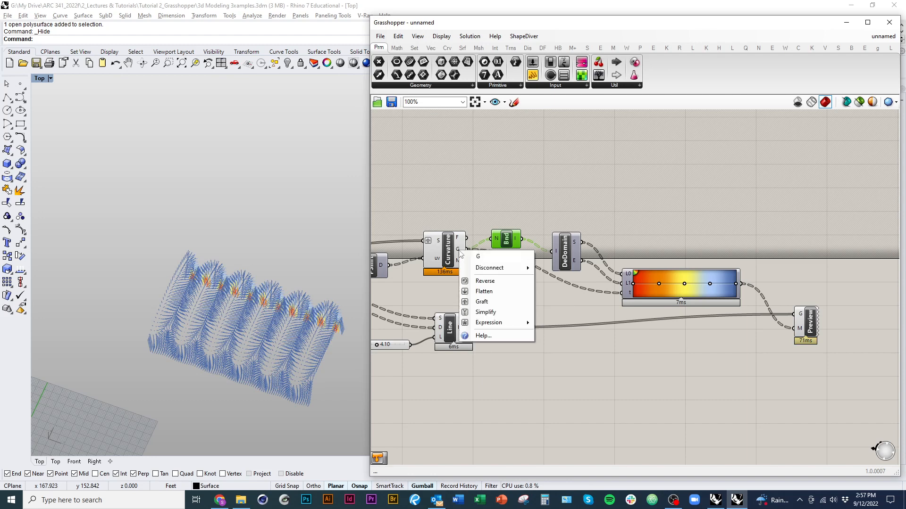
left_click(492, 292)
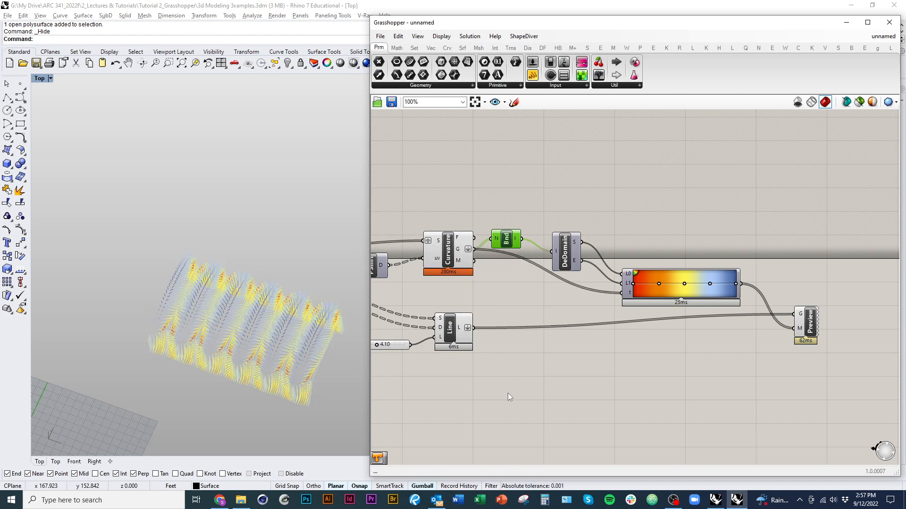
Step: Lower the slider feeding both Division components' B inputs to make the grid of normal lines denser
right_click_drag(266, 417, 220, 316)
scroll(220, 313, "up", 6)
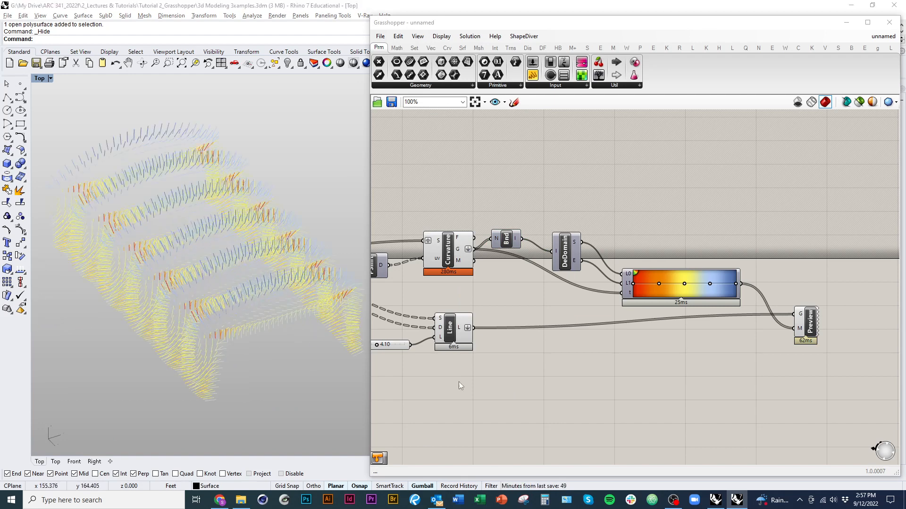
right_click_drag(460, 383, 781, 375)
scroll(541, 388, "up", 2)
scroll(547, 381, "up", 4)
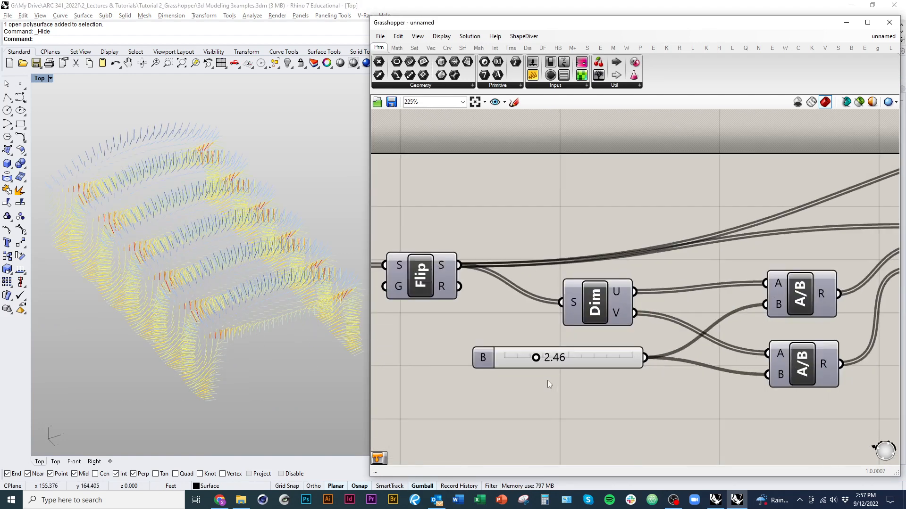
left_click_drag(533, 361, 520, 363)
right_click_drag(180, 358, 214, 361)
Step: Nudge the Surface Curvature component and flatten its M output
scroll(461, 394, "down", 4)
right_click_drag(650, 420, 477, 413)
right_click_drag(731, 367, 622, 362)
left_click_drag(562, 283, 551, 280)
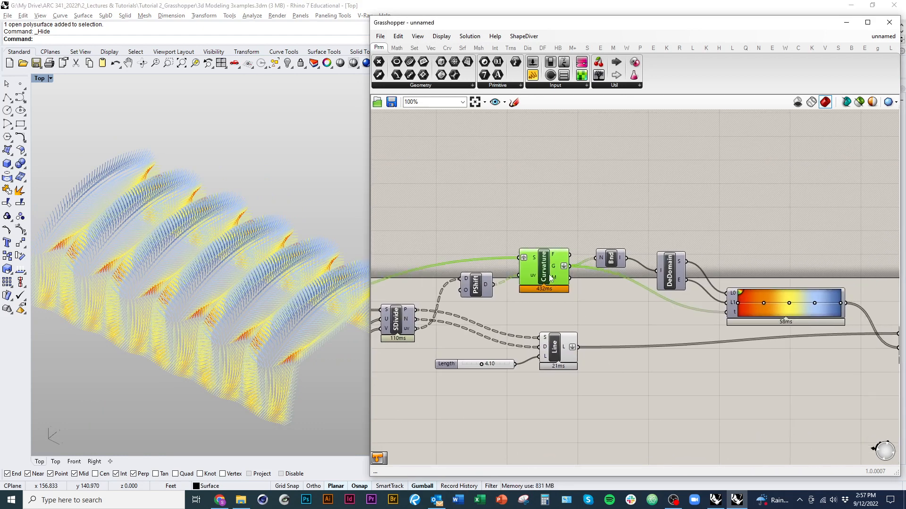
right_click(551, 279)
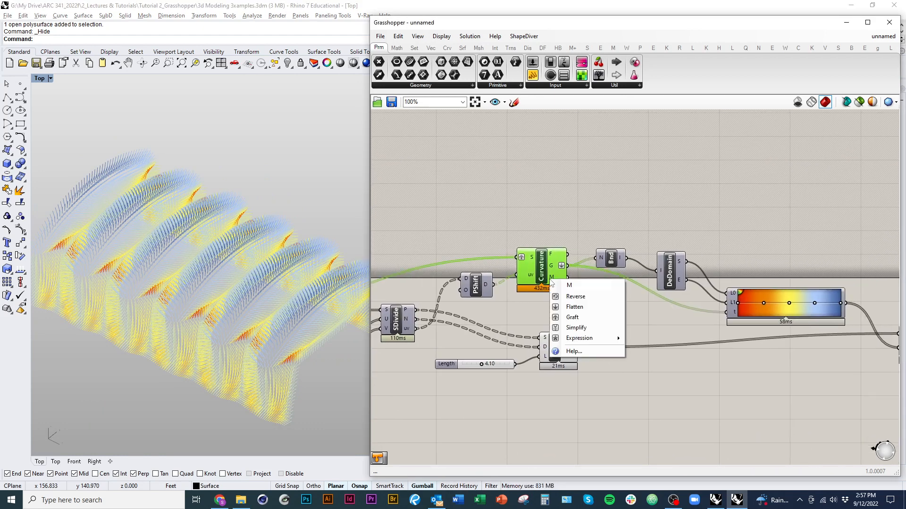
left_click(584, 310)
Step: Move the wires feeding Bounds and the Gradient's t input from Surface Curvature's G output to its M output
right_click_drag(576, 322, 546, 319)
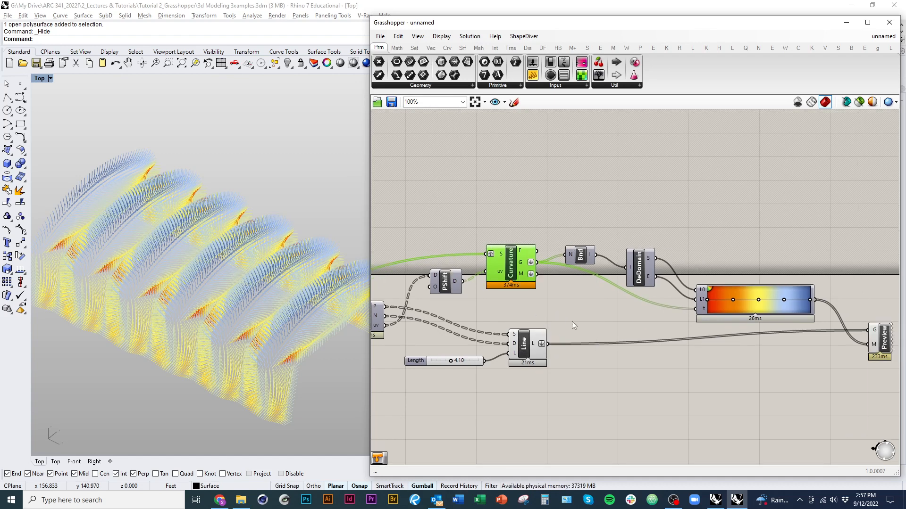
left_click_drag(536, 274, 705, 314)
right_click_drag(292, 350, 280, 305)
right_click_drag(724, 398, 578, 398)
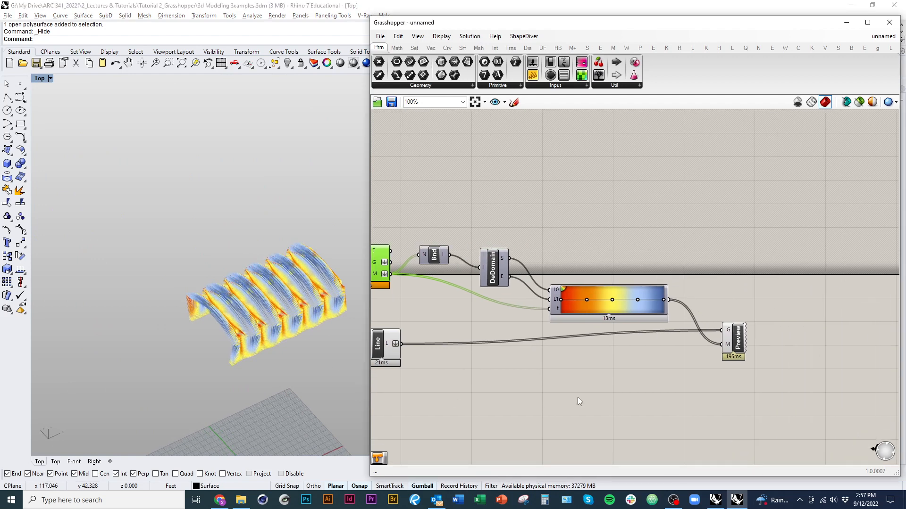
Step: Browse the Custom, Web and System colour choices for the first grip's ColourLeft in the Gradient Editor, then close the editor
double_click(593, 310)
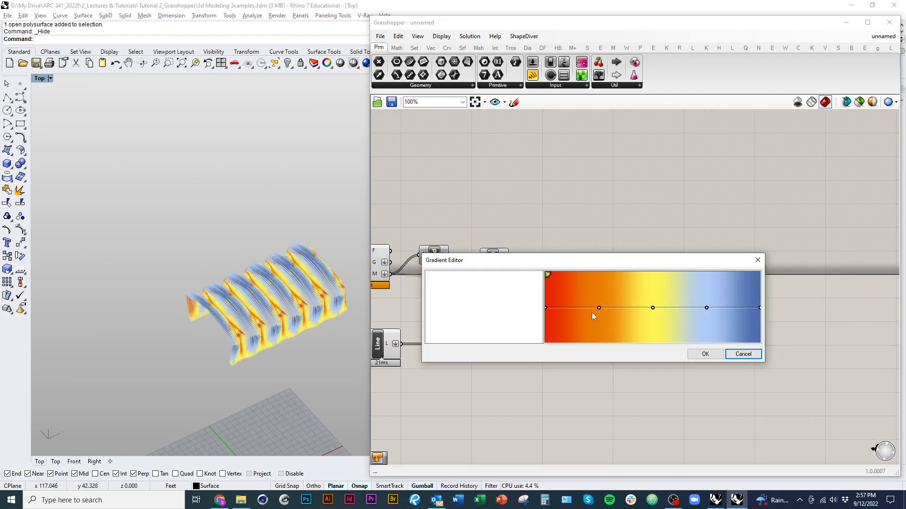
left_click(545, 308)
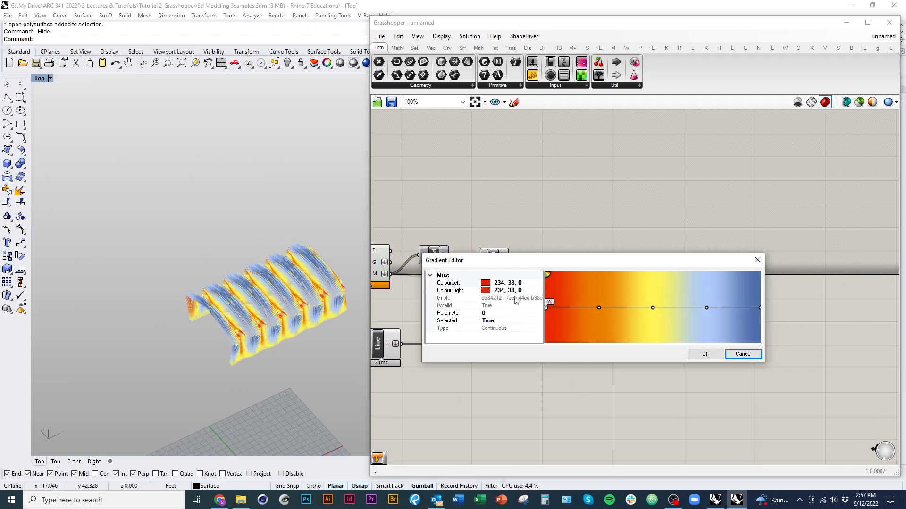
left_click(510, 283)
left_click(538, 283)
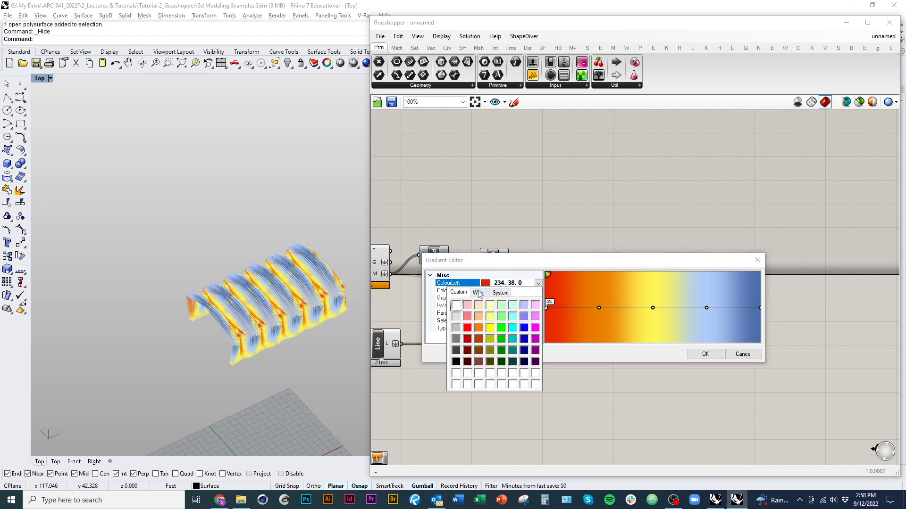
left_click(478, 294)
scroll(533, 312, "down", 10)
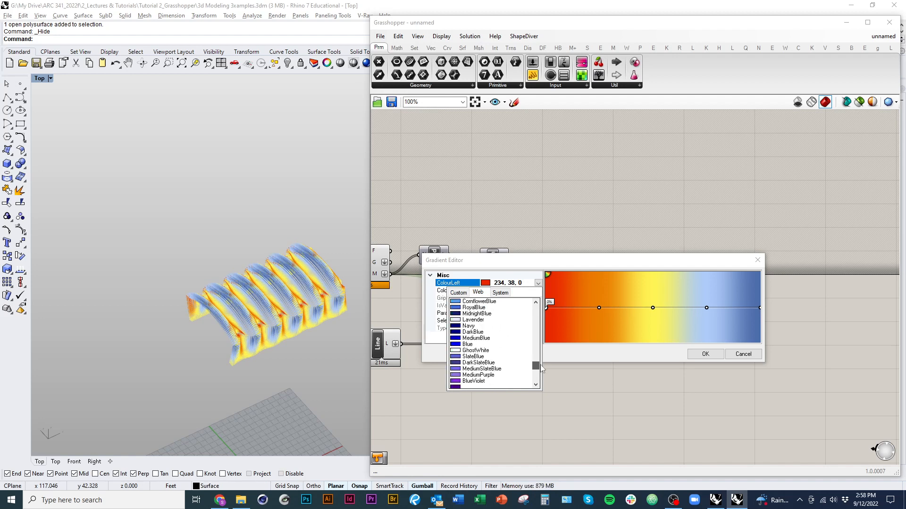
left_click(501, 293)
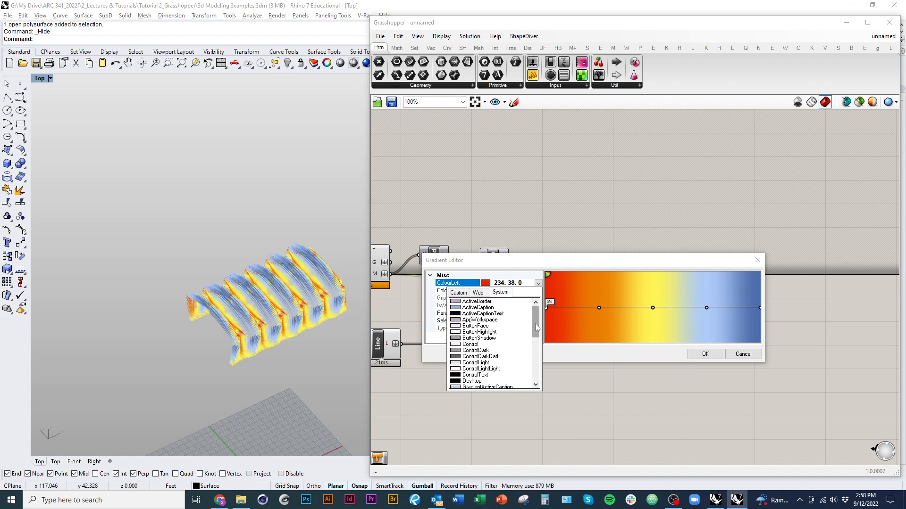
left_click_drag(536, 323, 544, 387)
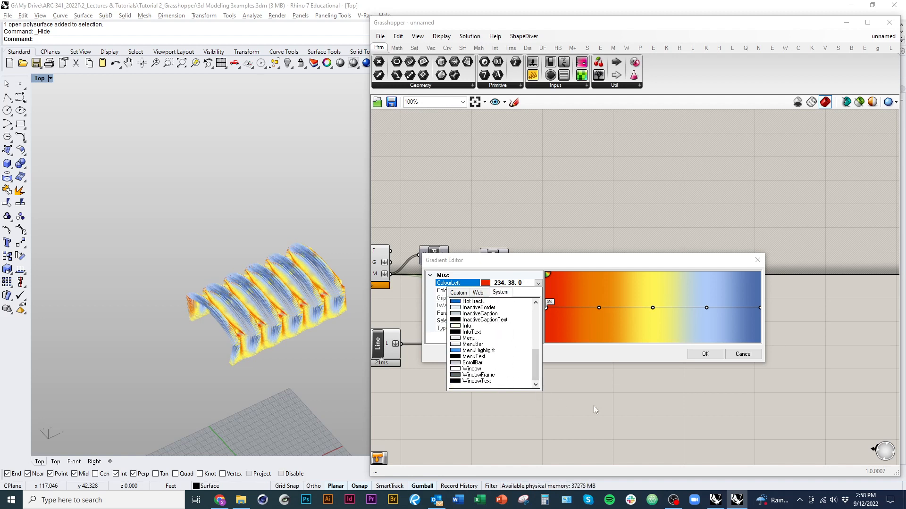
left_click(648, 379)
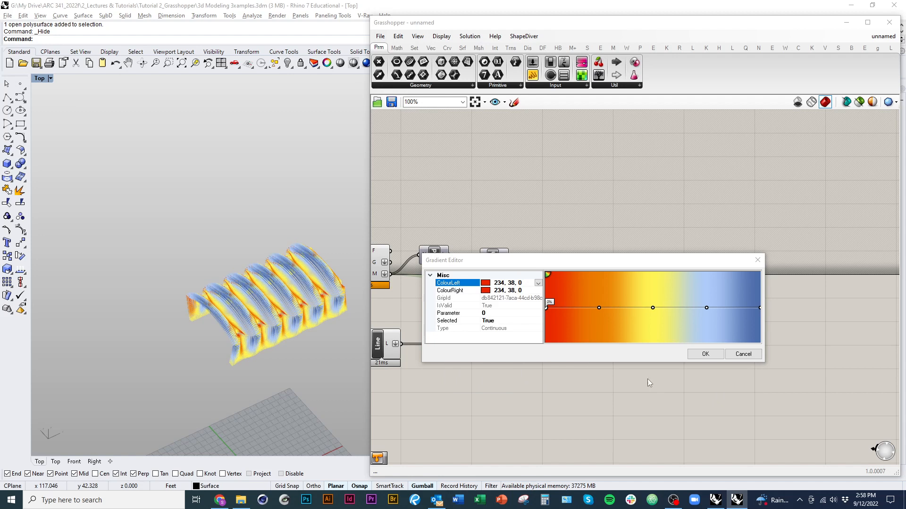
left_click(705, 353)
right_click_drag(581, 420, 592, 392)
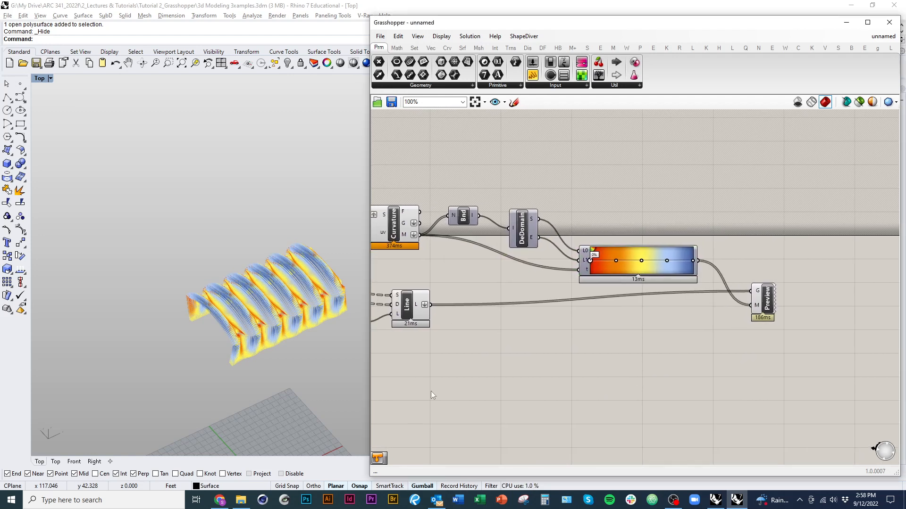